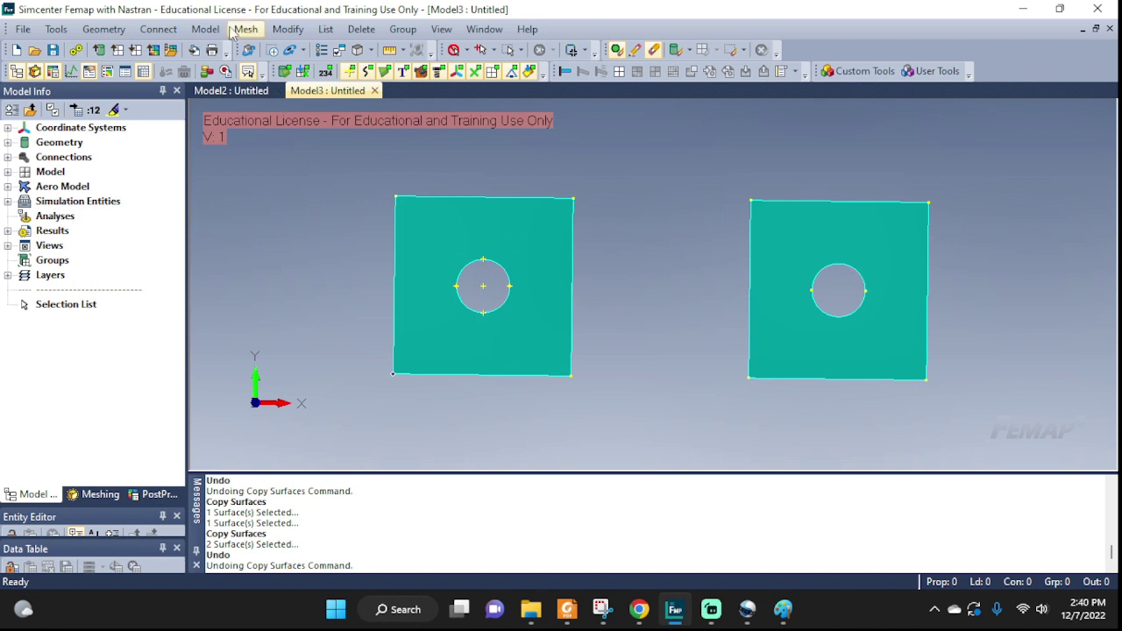
- Apply automatic mesh sizing to the left square plate surface with an element size of 0.137294
click(206, 29)
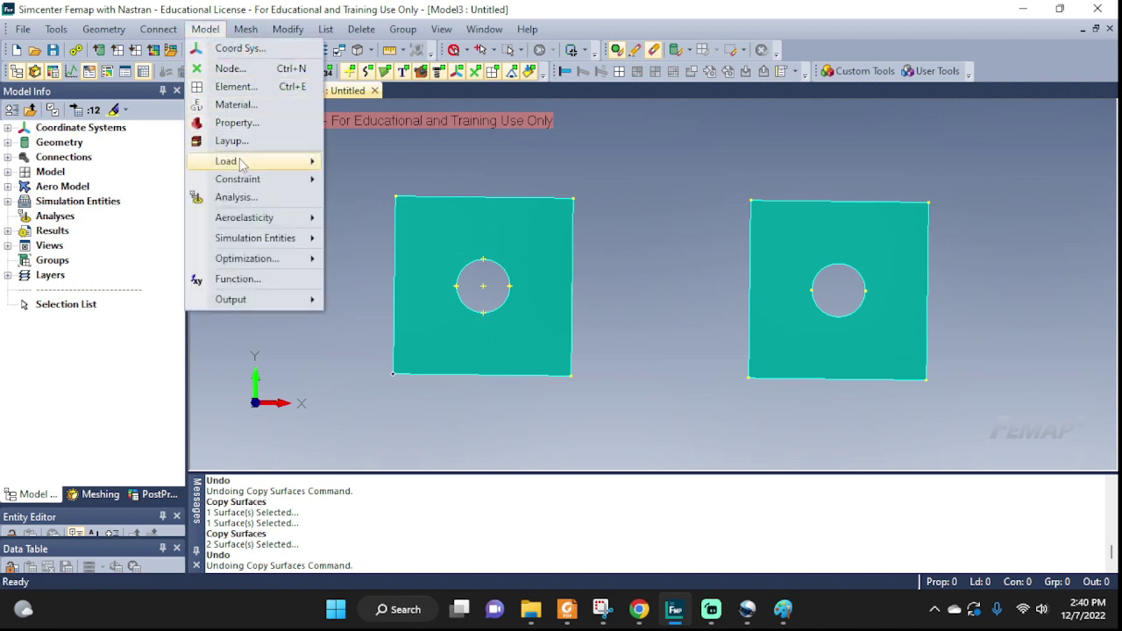
mouse_move(242, 164)
mouse_move(248, 32)
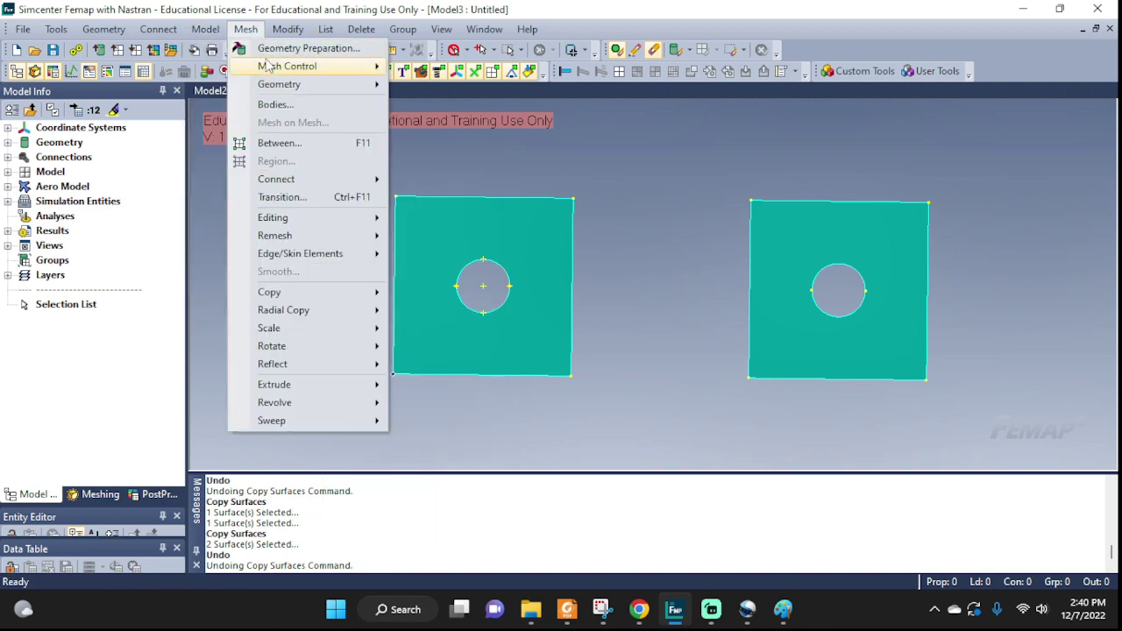
mouse_move(271, 68)
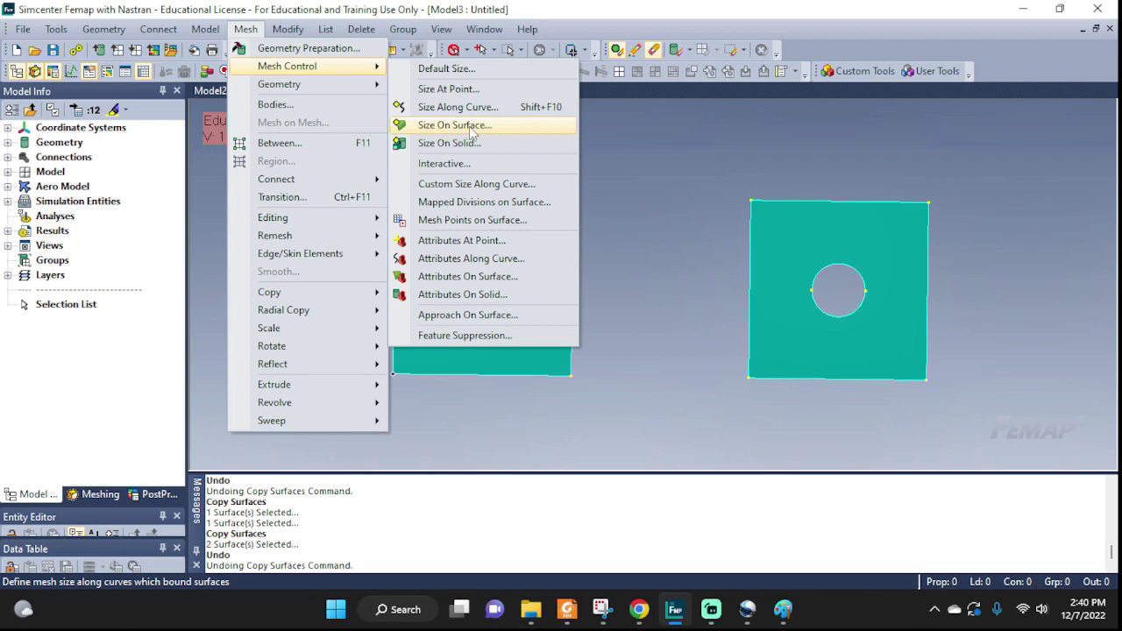
click(471, 128)
click(517, 280)
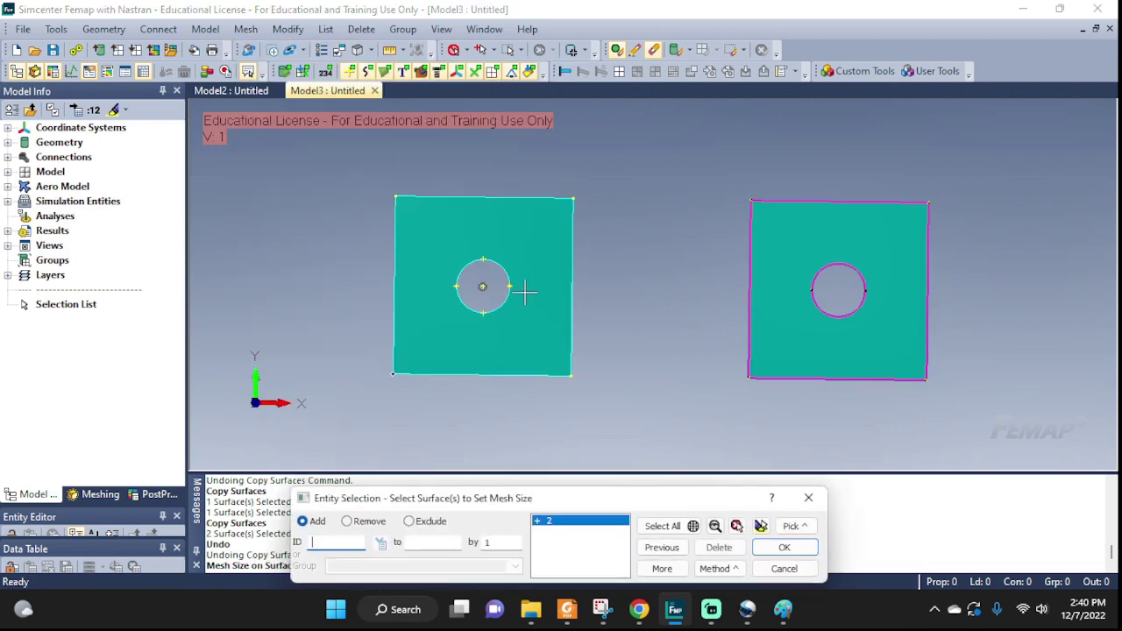
click(784, 547)
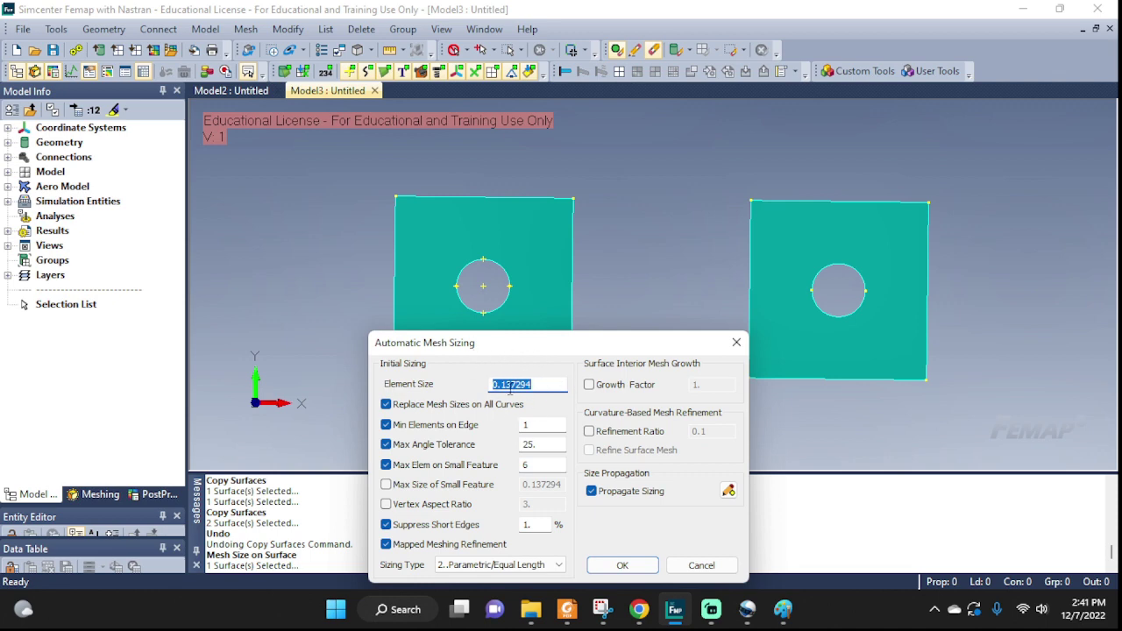
click(621, 566)
click(778, 567)
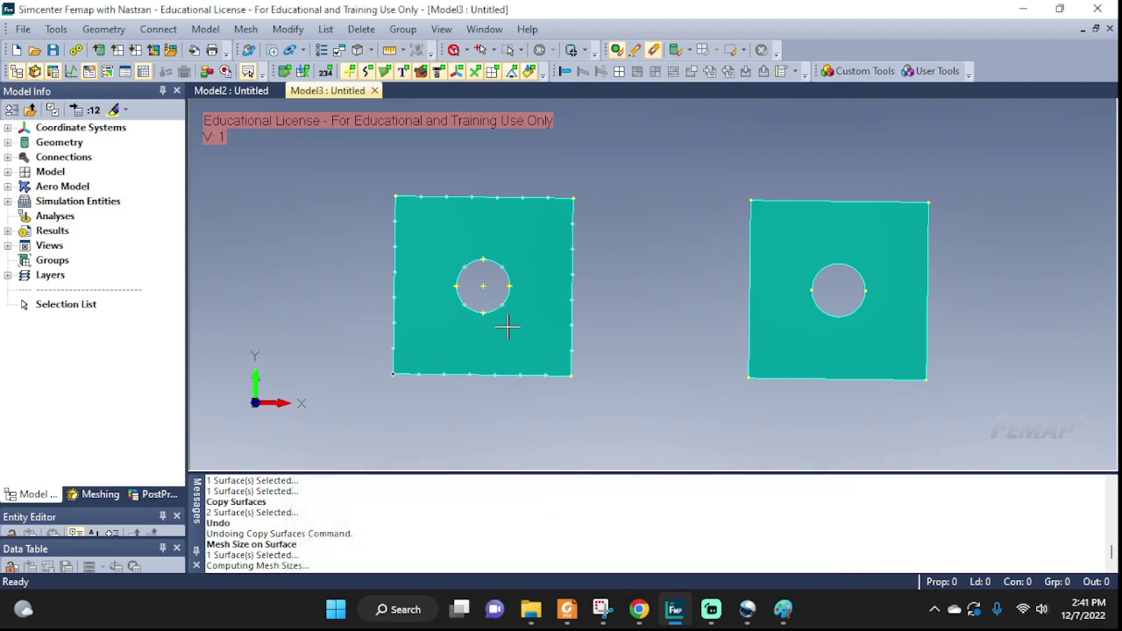
click(246, 29)
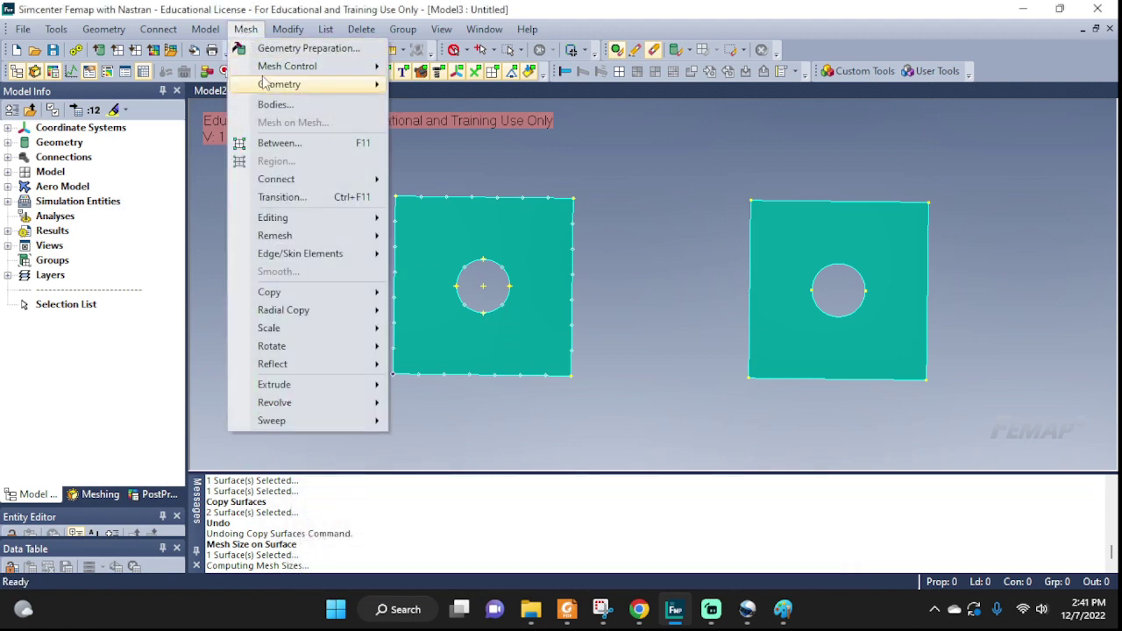
mouse_move(266, 84)
click(430, 123)
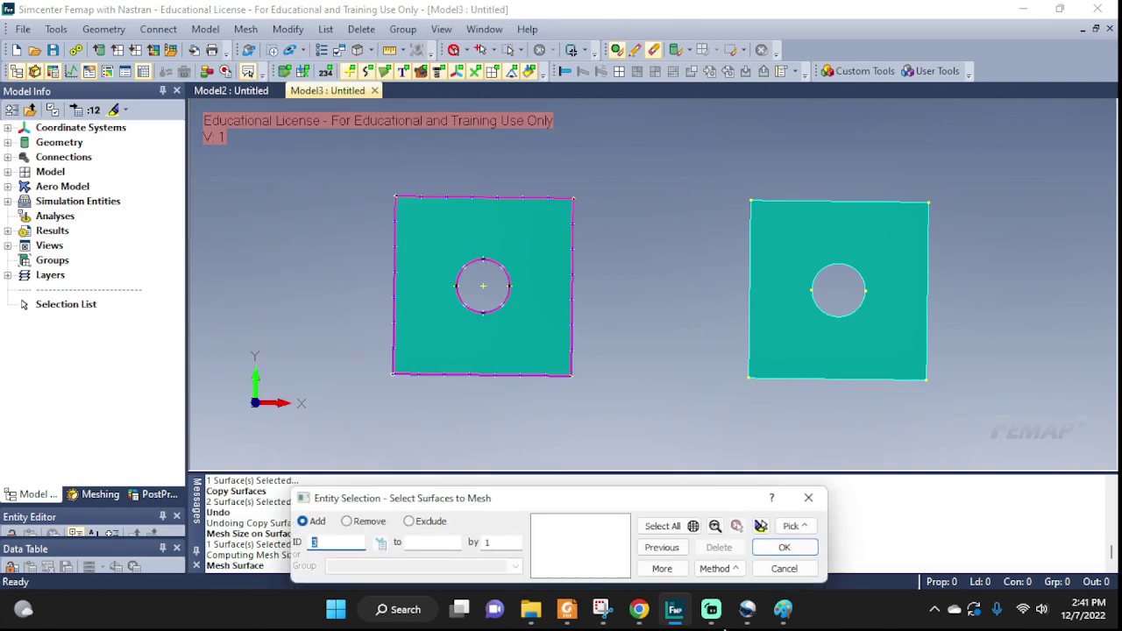
text(2)
key(Return)
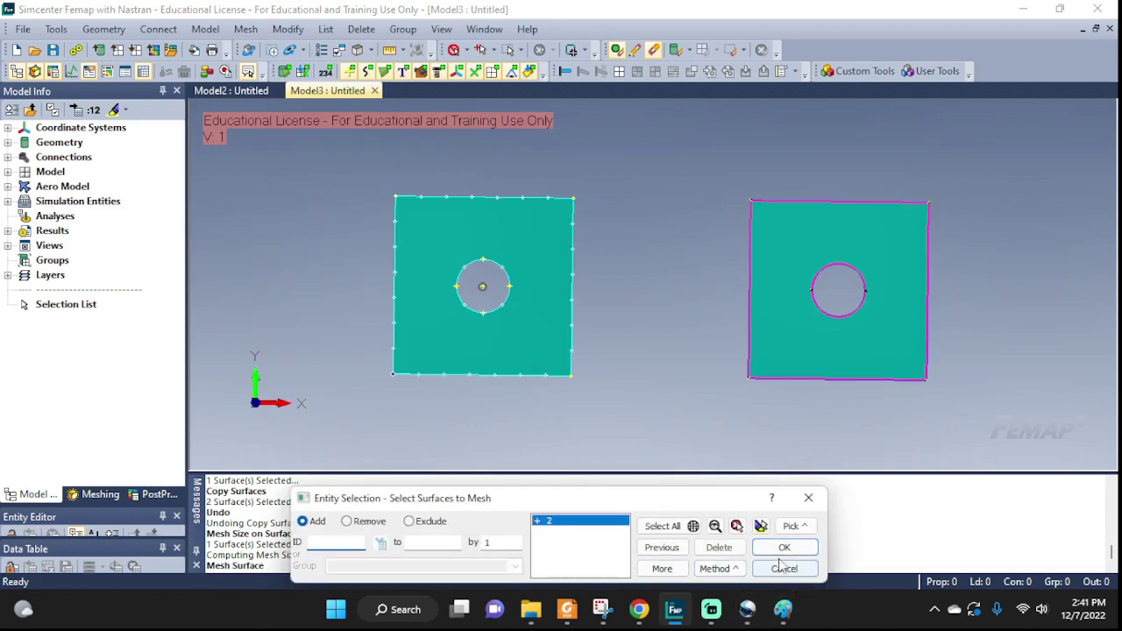
key(Return)
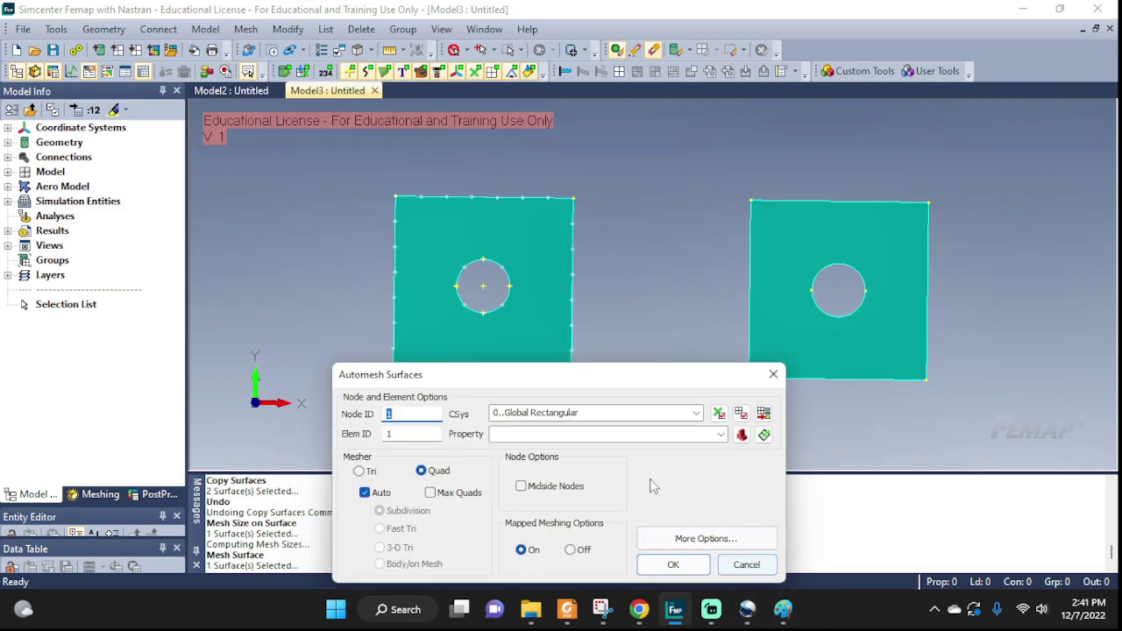
click(721, 435)
click(721, 435)
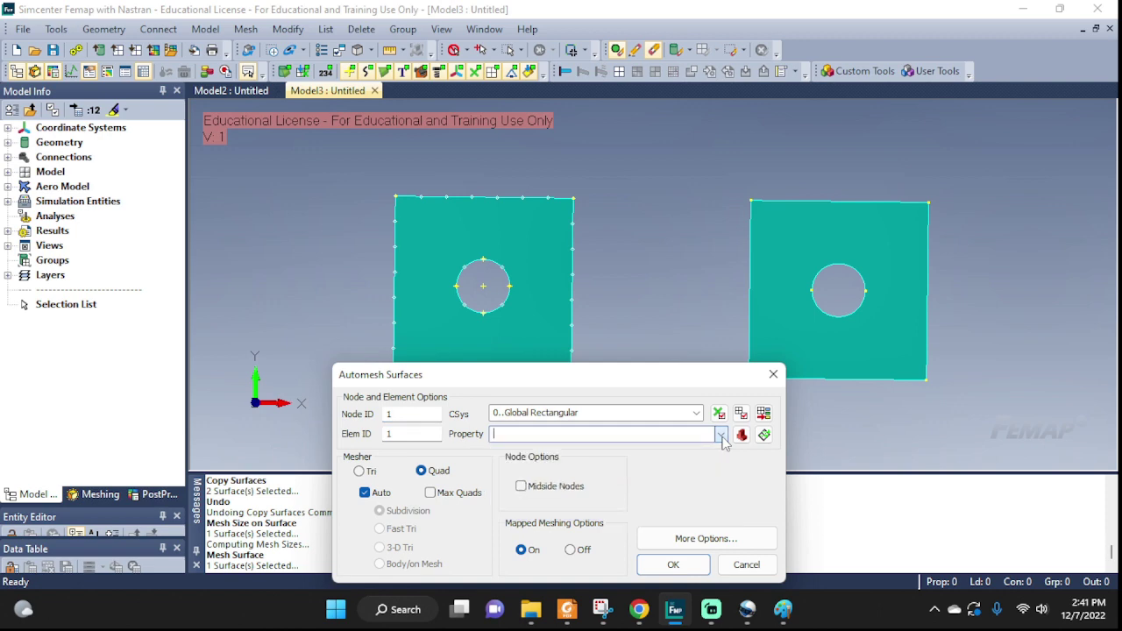
click(724, 566)
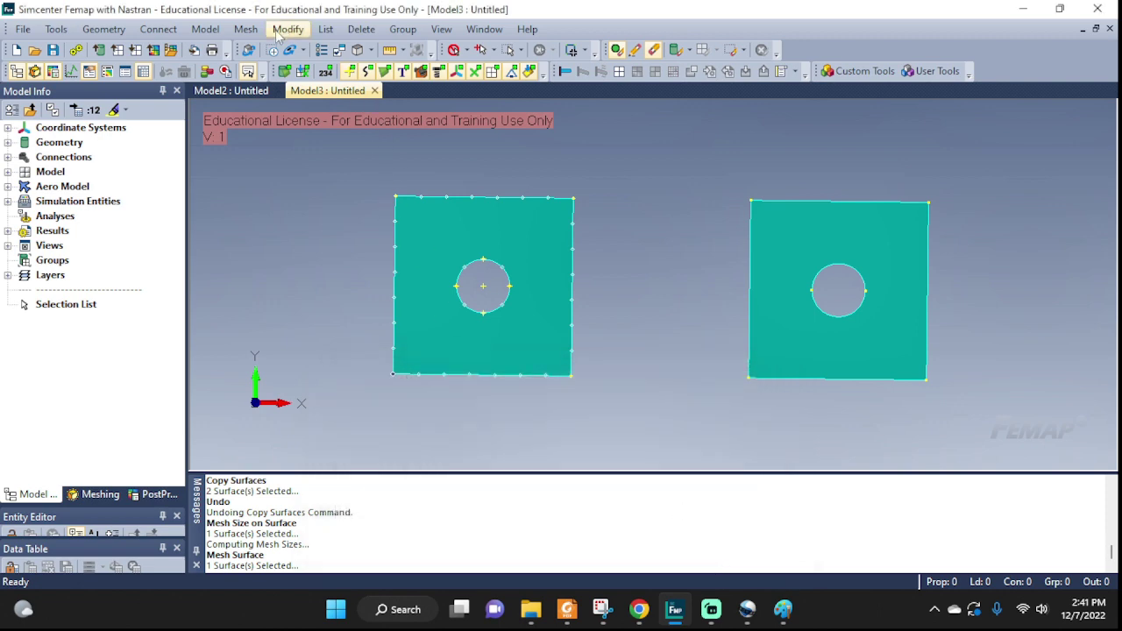
- Create an isotropic material titled M1 with Young's modulus 60e9 and Poisson's ratio 0.3
click(200, 31)
click(229, 102)
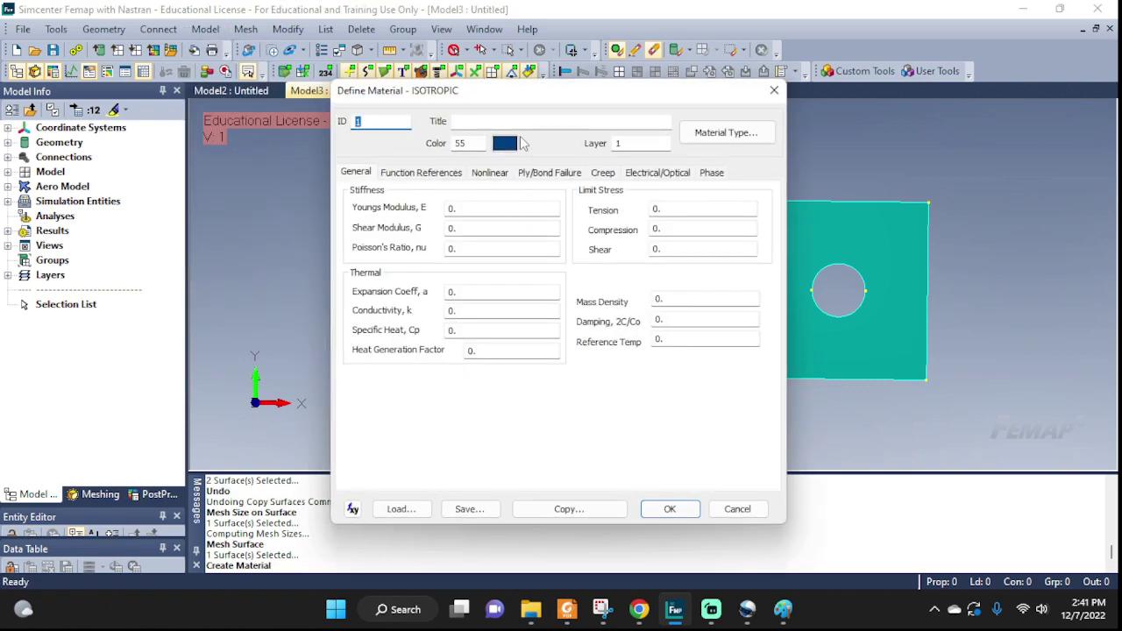
click(517, 119)
click(502, 208)
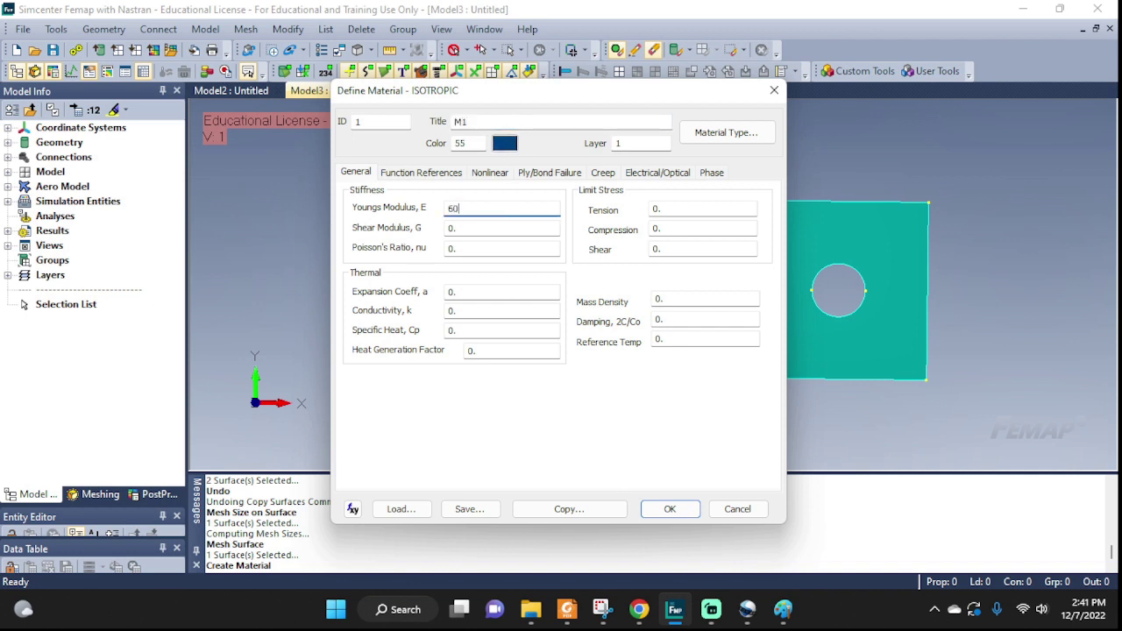
click(474, 247)
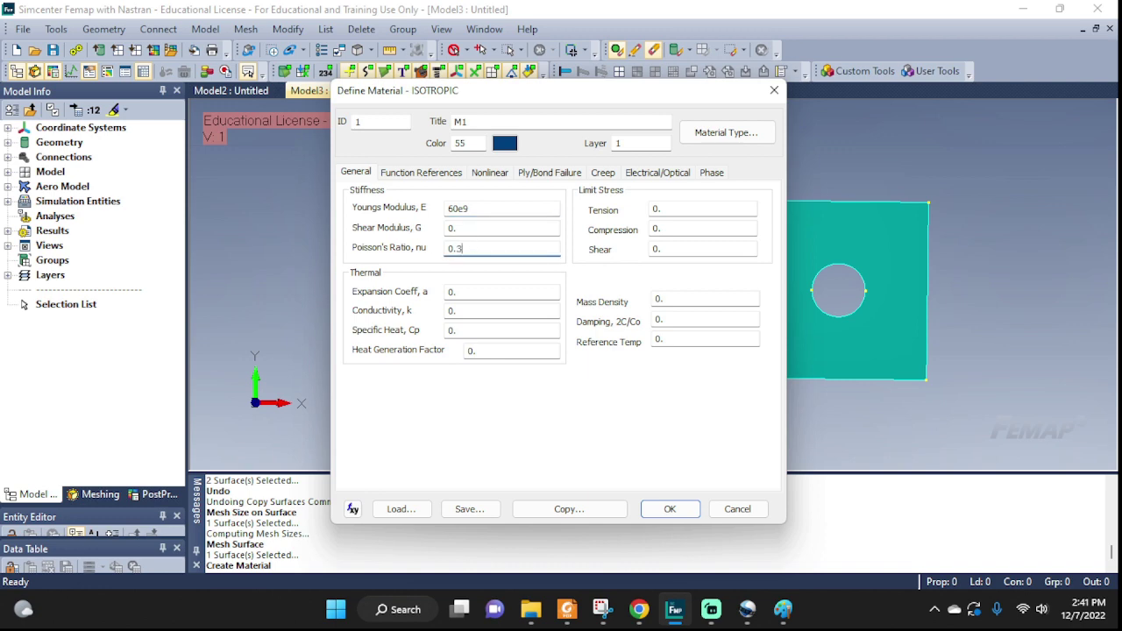
click(666, 508)
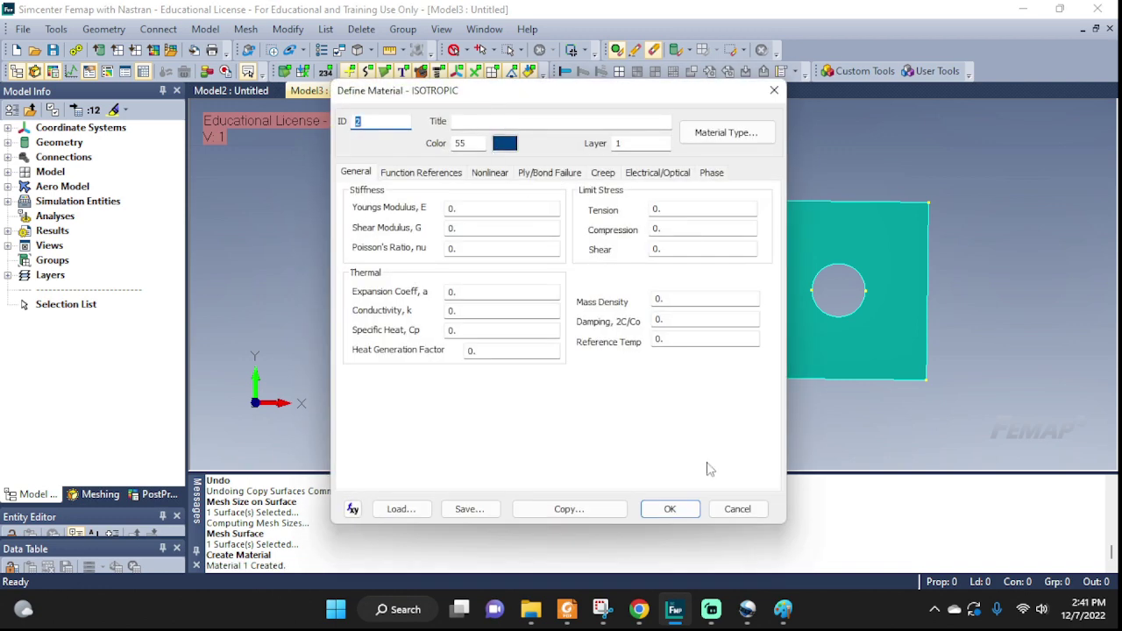
click(737, 508)
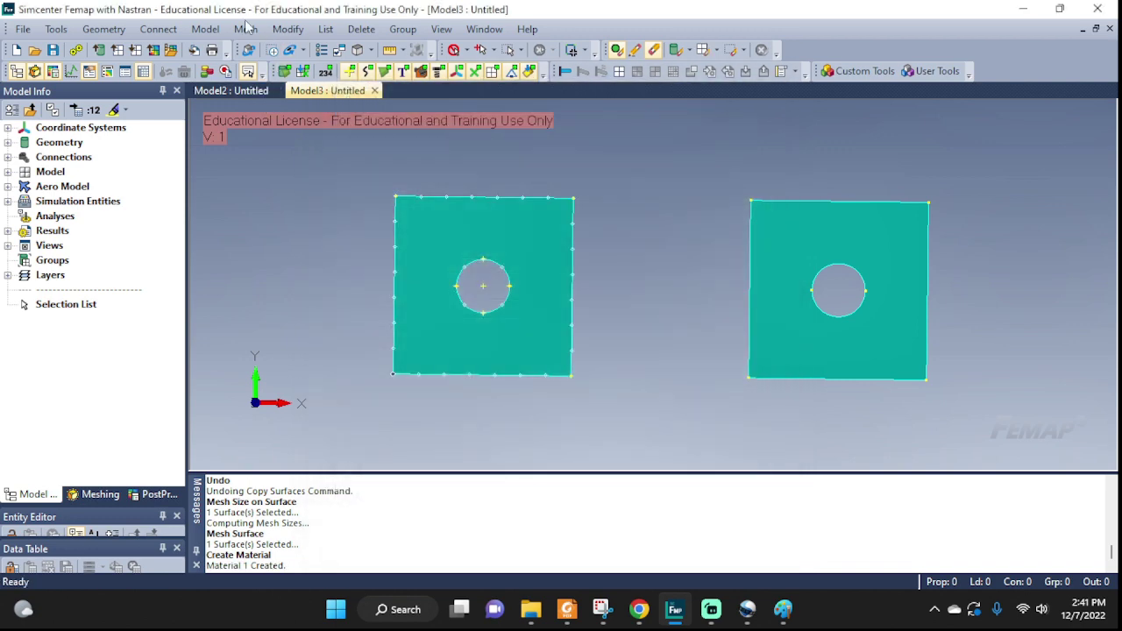
- Create a plate element property titled P1 using material M1 and a thickness of 0.15
click(158, 29)
mouse_move(206, 29)
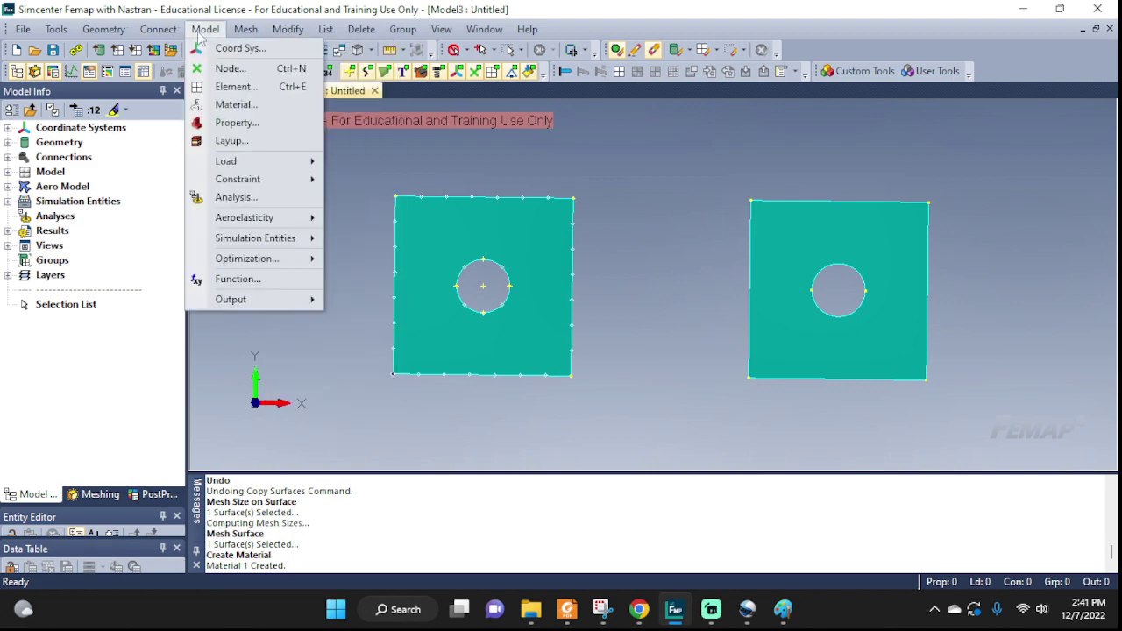
click(249, 121)
click(502, 196)
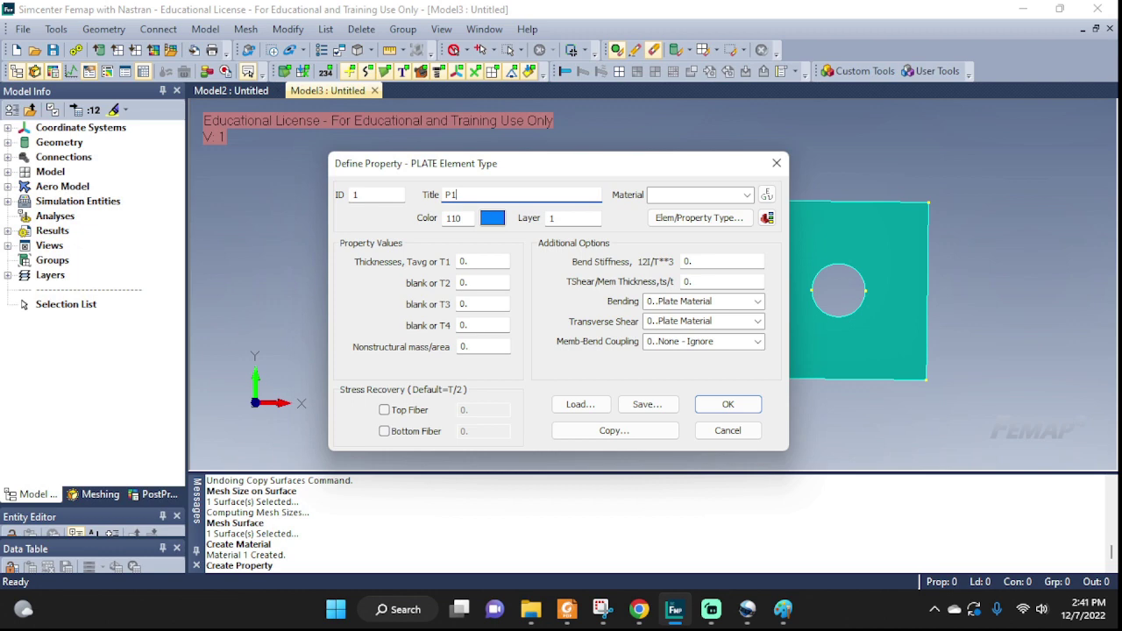
click(746, 195)
click(713, 219)
click(714, 219)
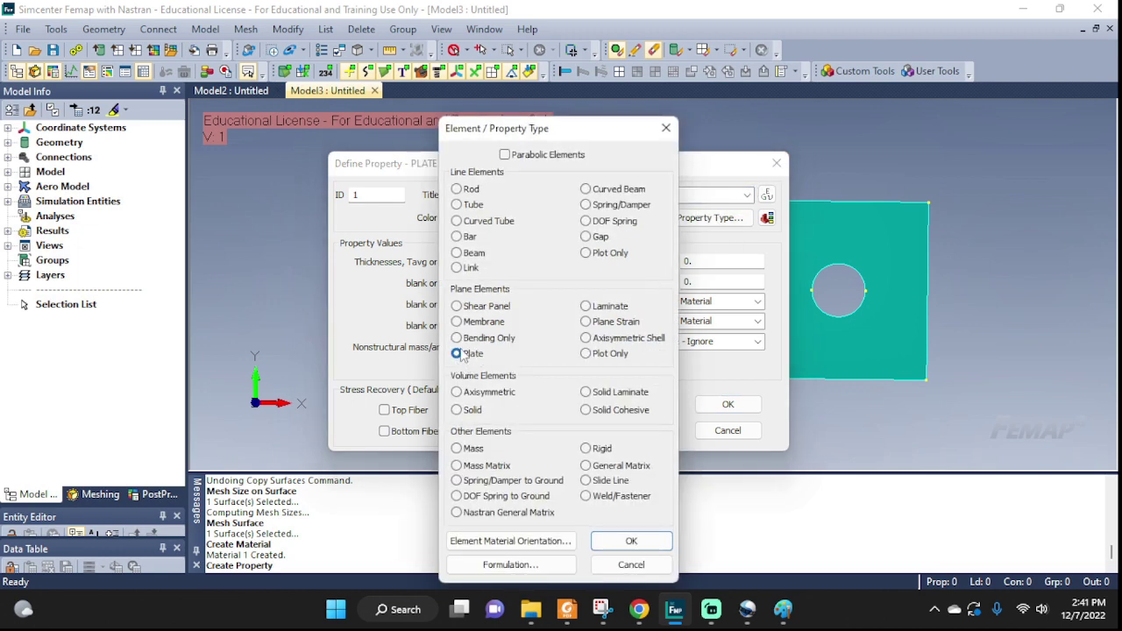
click(630, 540)
click(493, 263)
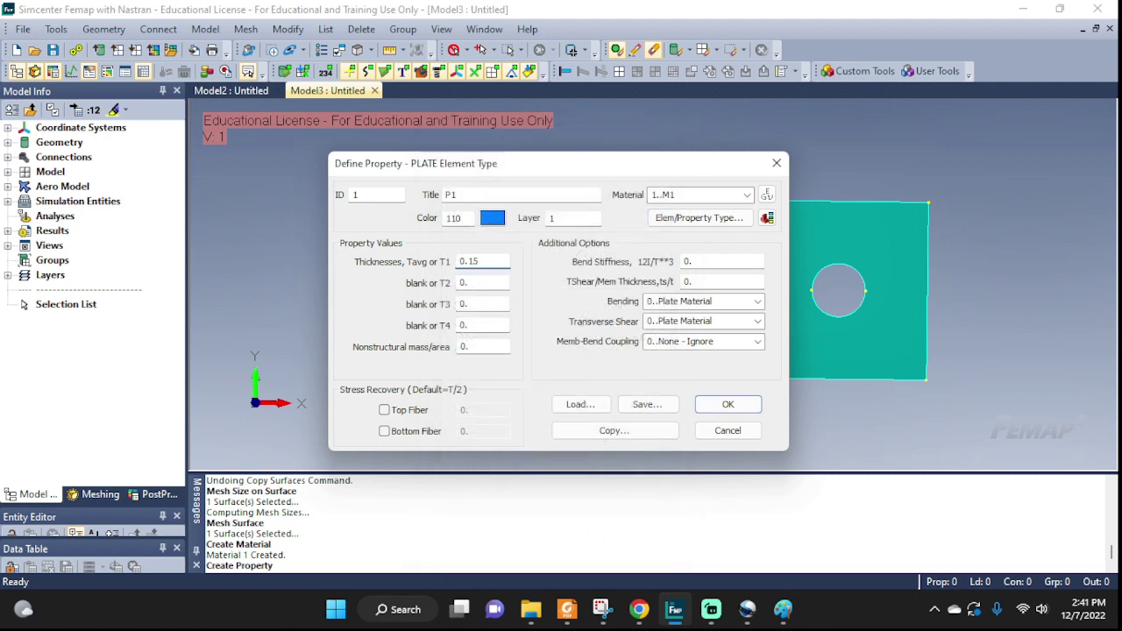
click(716, 406)
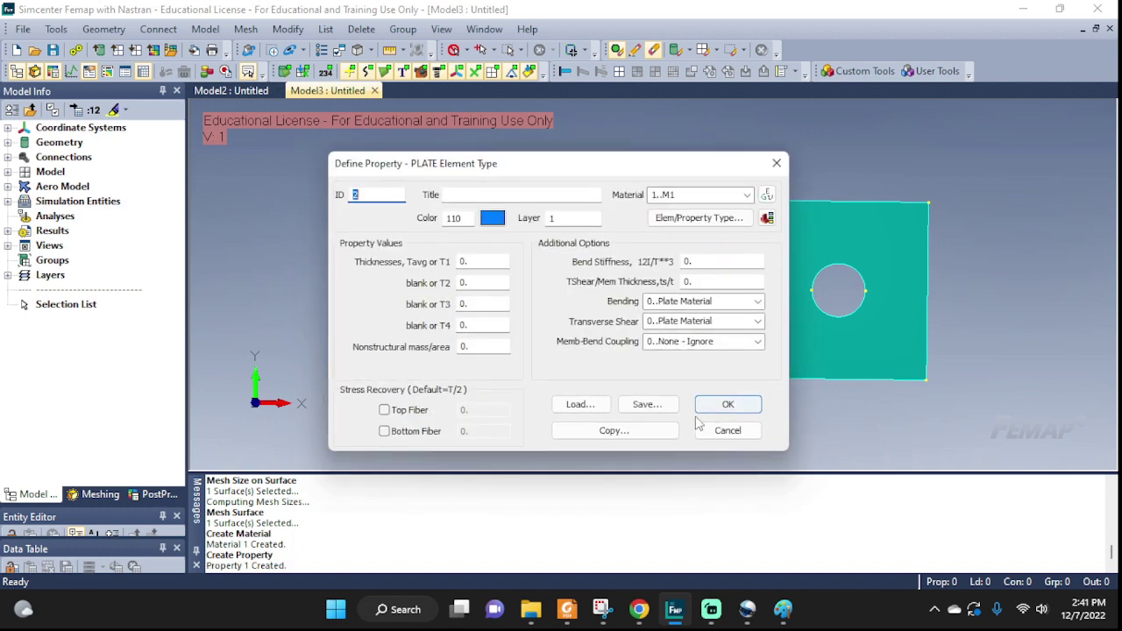
click(720, 430)
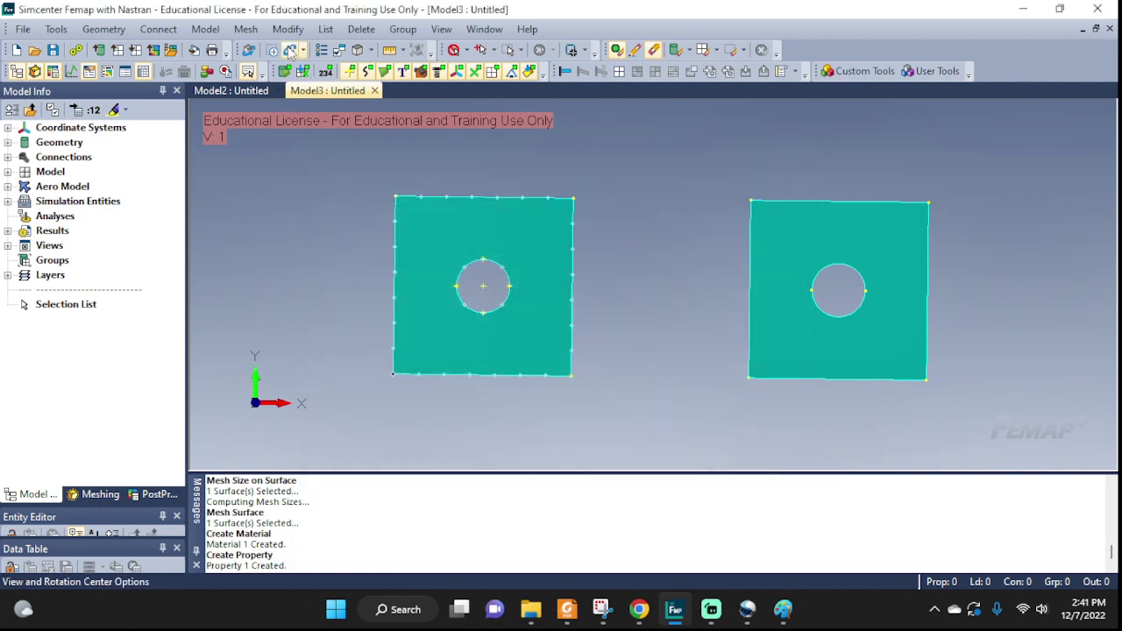
- Mesh the left square plate surface with automatic quad elements using property P1 and mapped meshing on
click(239, 30)
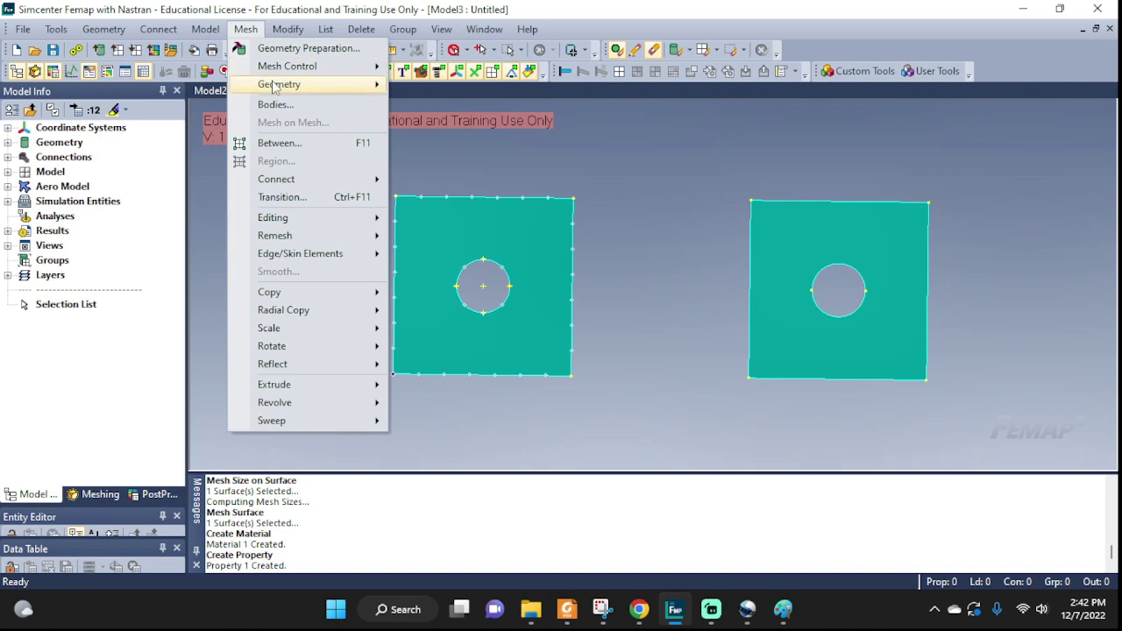
mouse_move(340, 85)
click(429, 127)
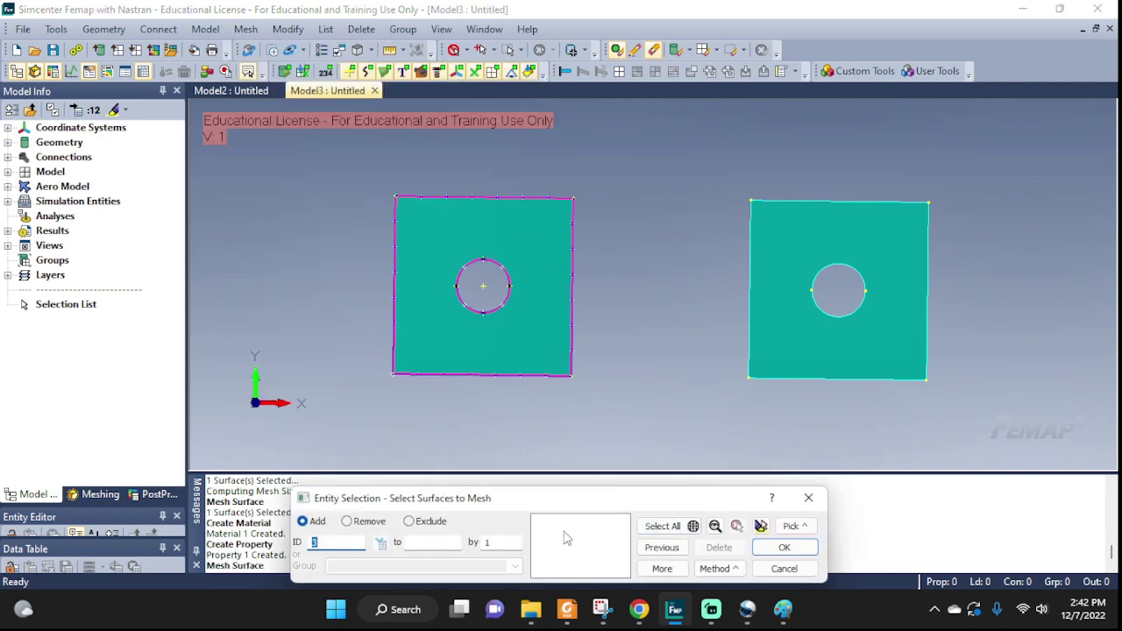
click(509, 335)
click(783, 548)
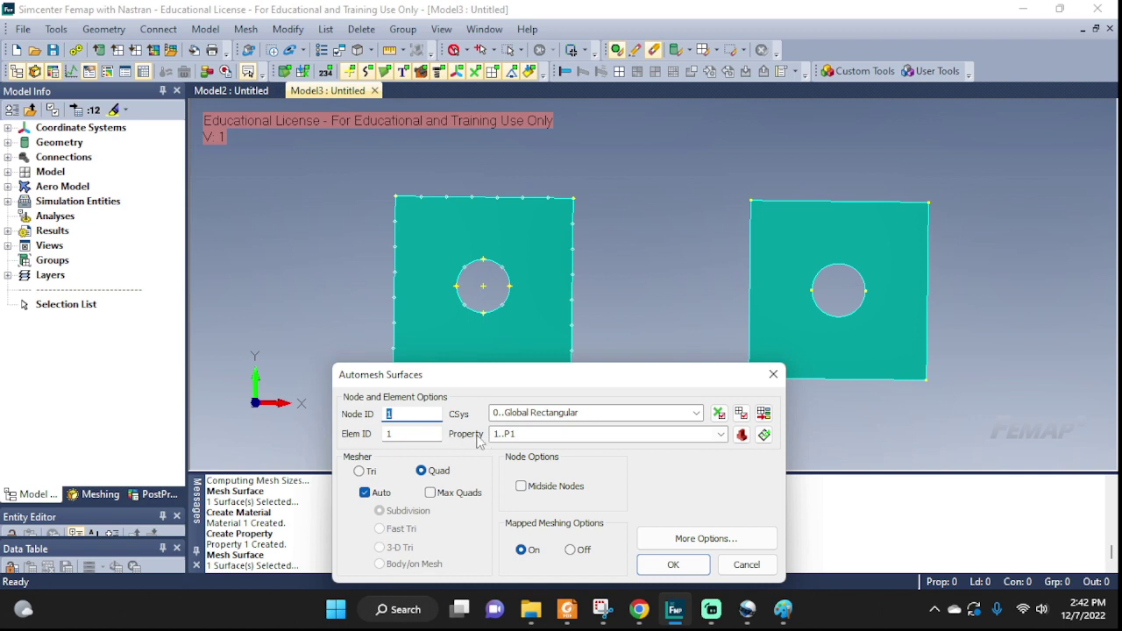
click(722, 436)
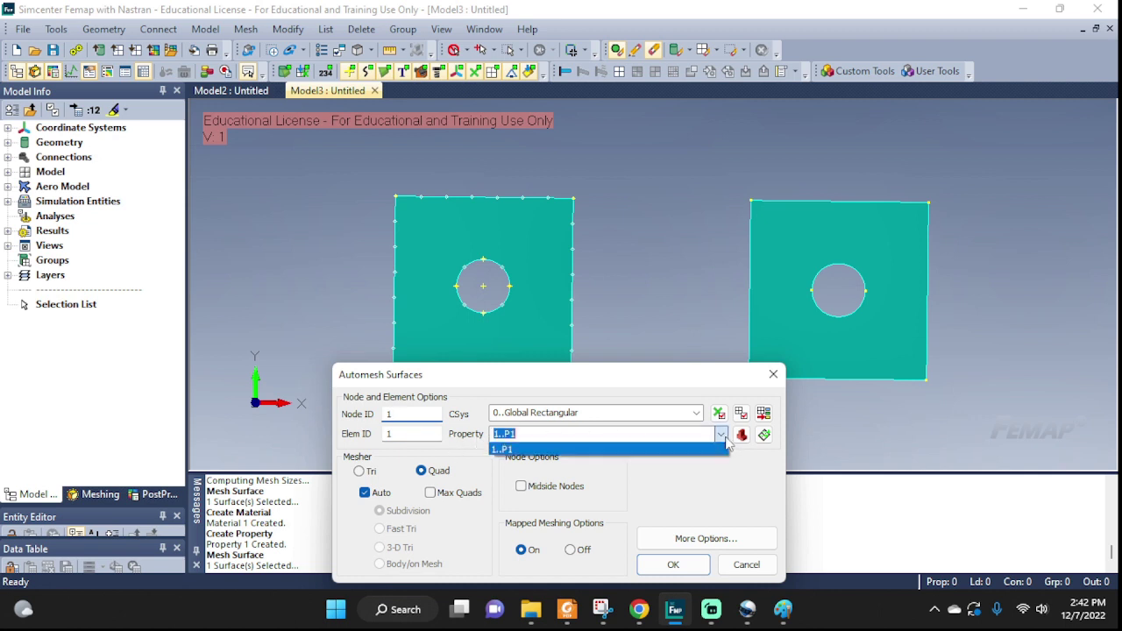
click(722, 434)
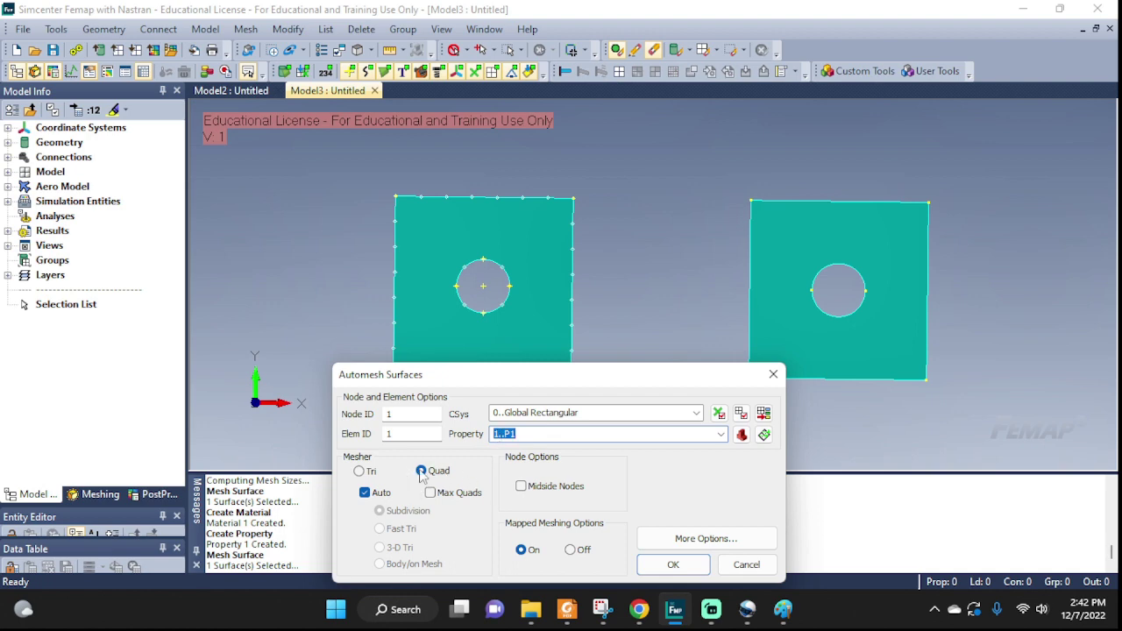
click(675, 563)
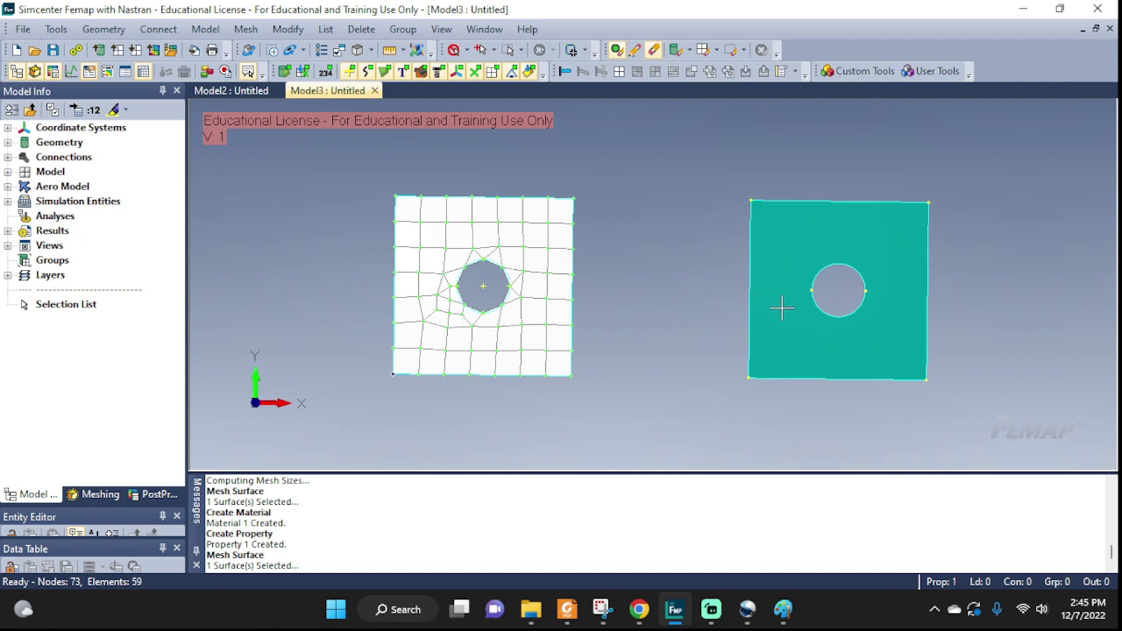
- Turn on entity labels in the view and restrict them to surface labels only
click(326, 72)
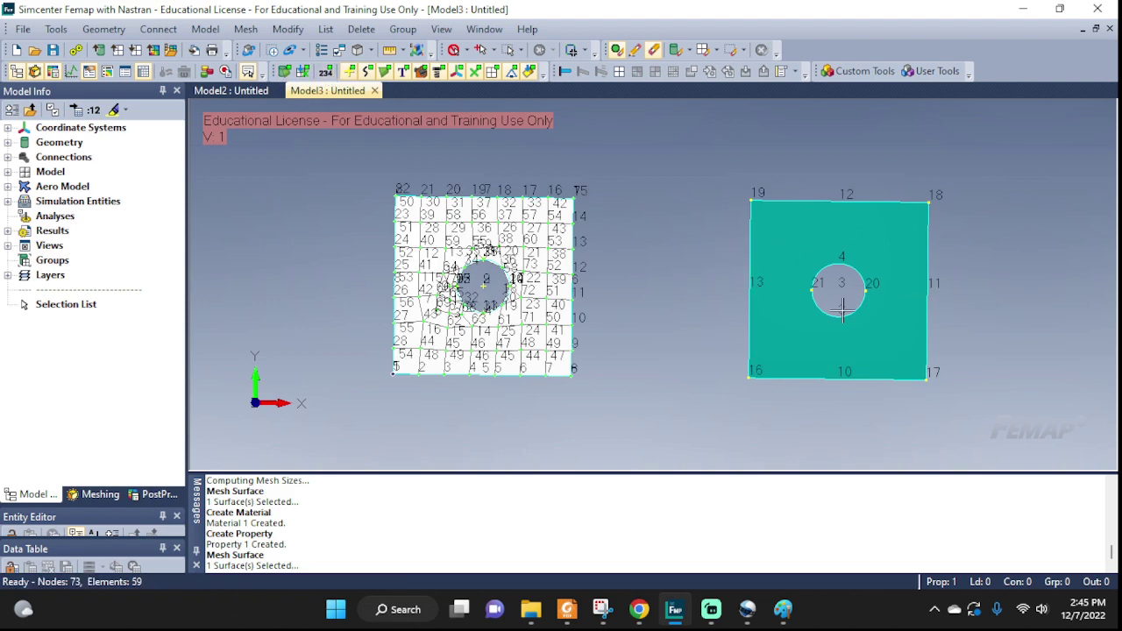
key(ctrl+q)
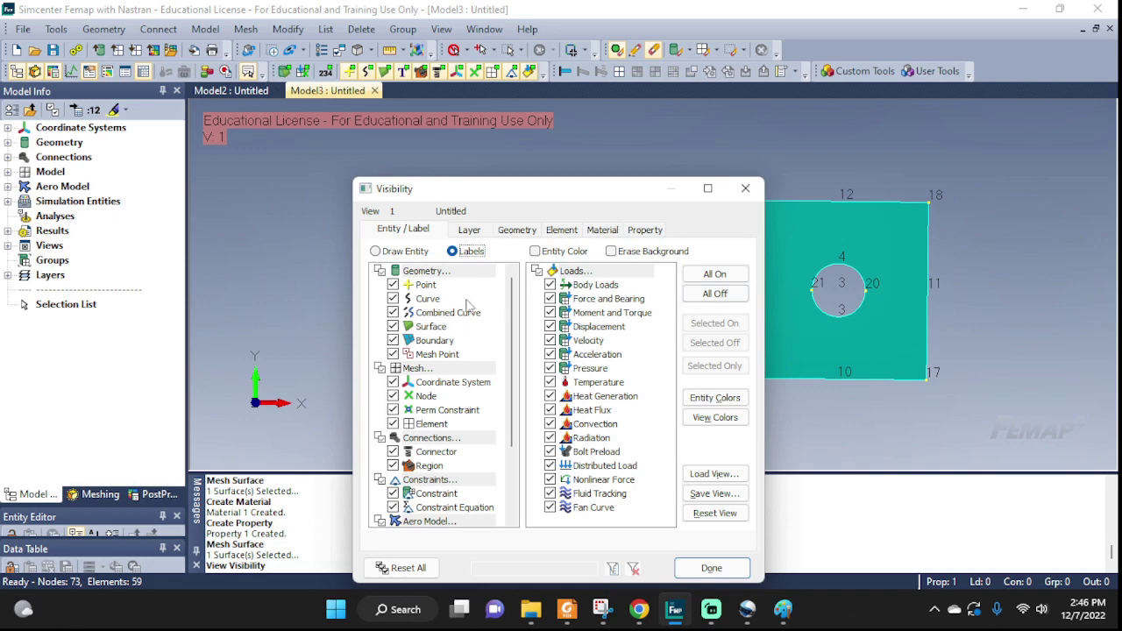
click(715, 293)
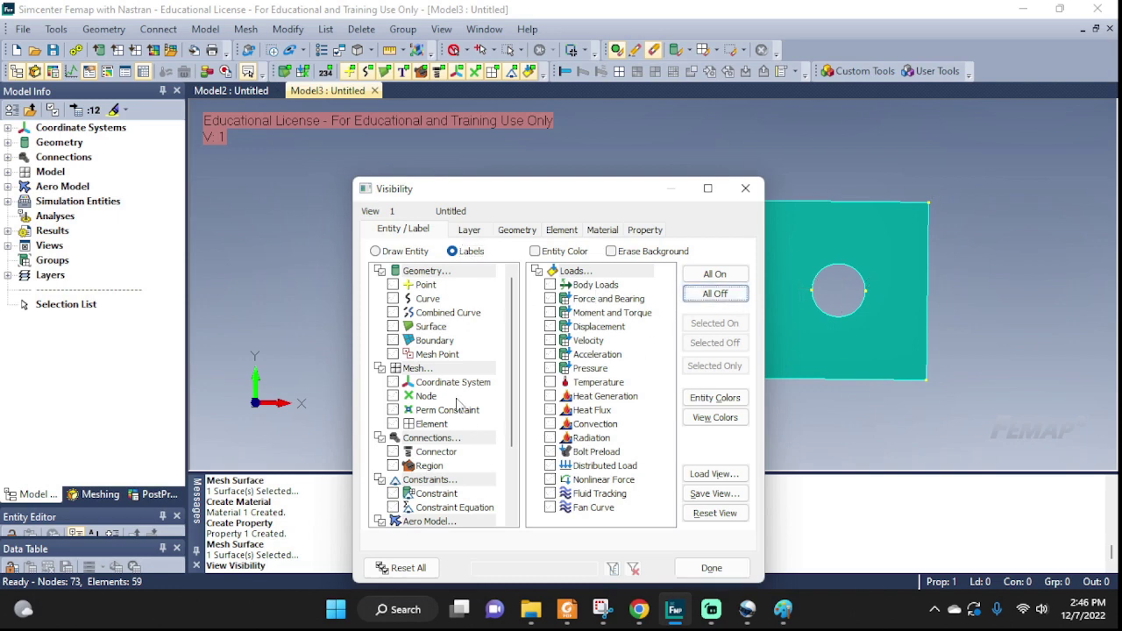
click(394, 327)
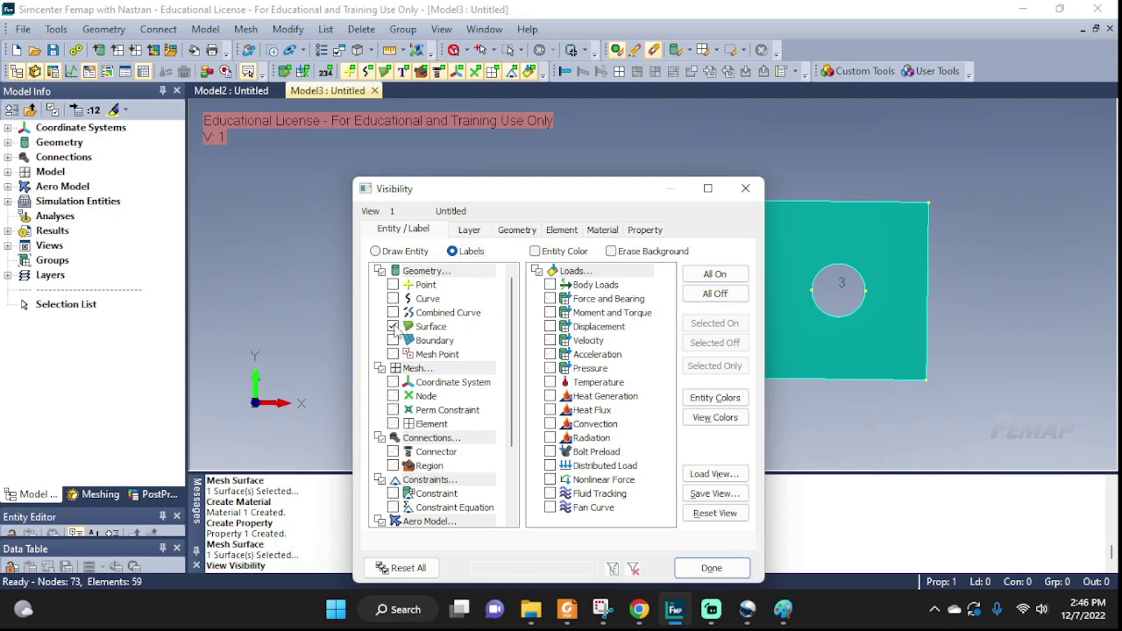
drag(536, 187, 233, 160)
click(408, 542)
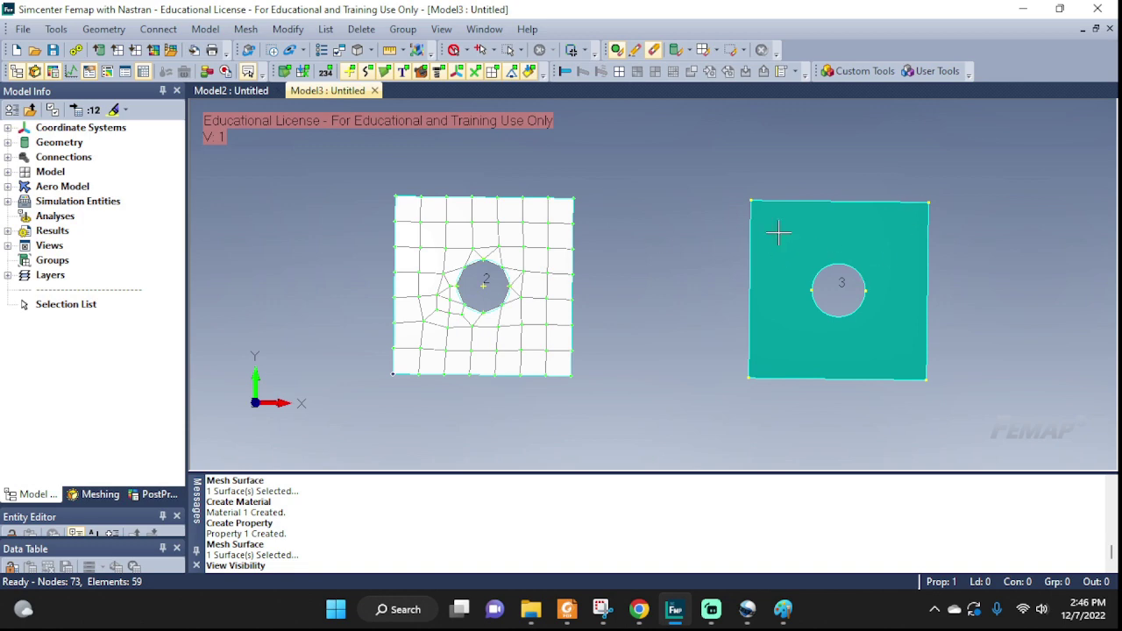
click(111, 31)
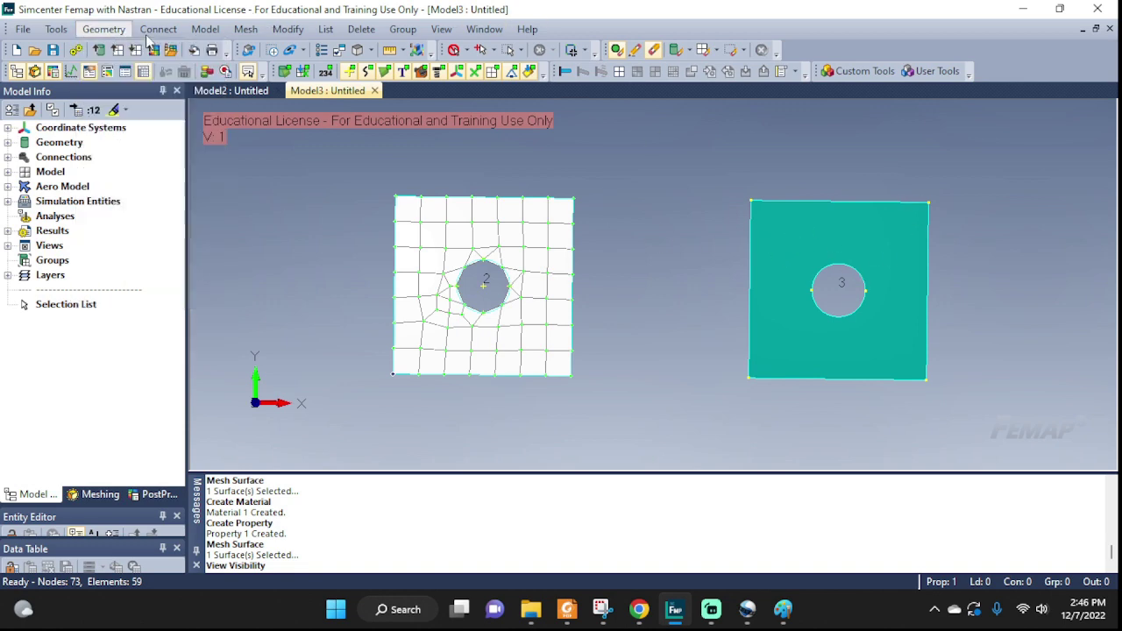
- Draw a vertical line through the midpoint of the right square plate's upper edge
mouse_move(131, 70)
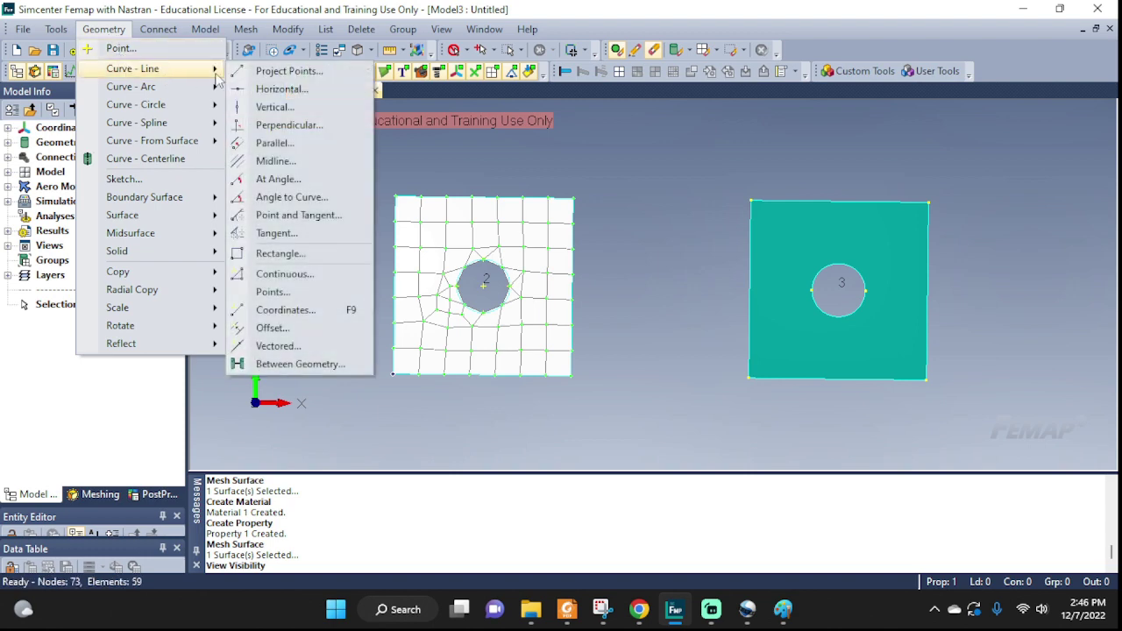
click(299, 106)
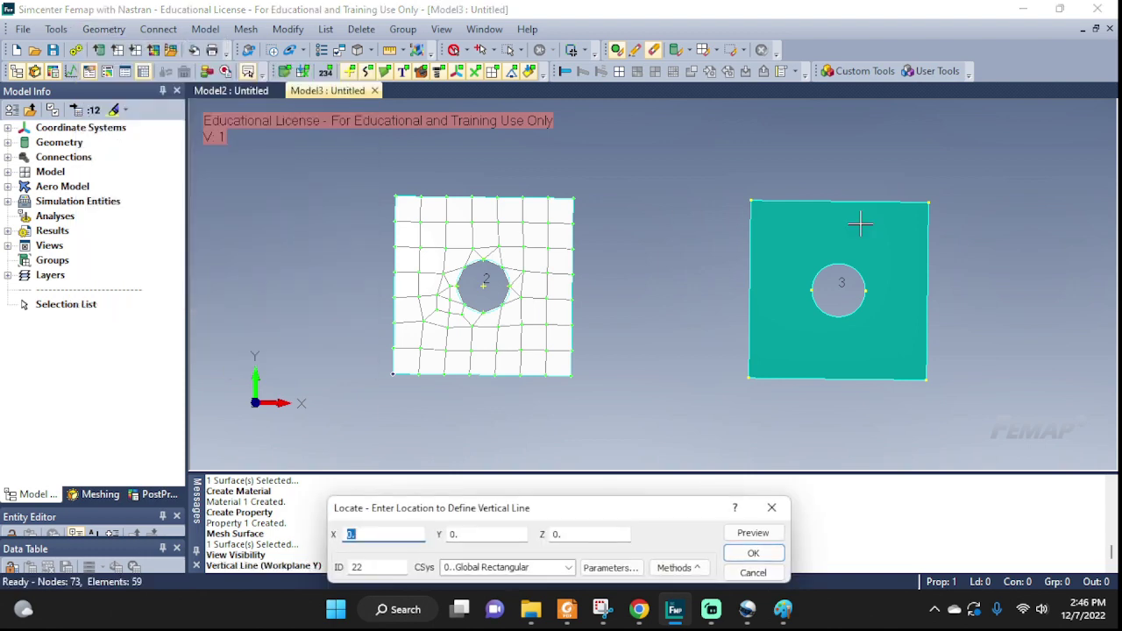
click(692, 569)
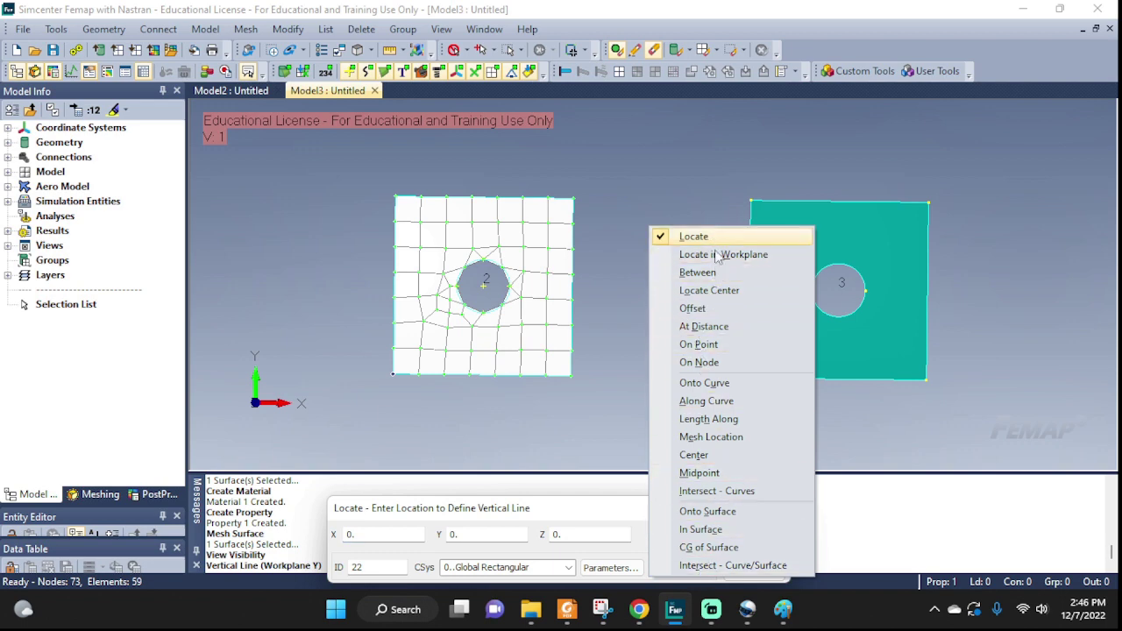
click(700, 473)
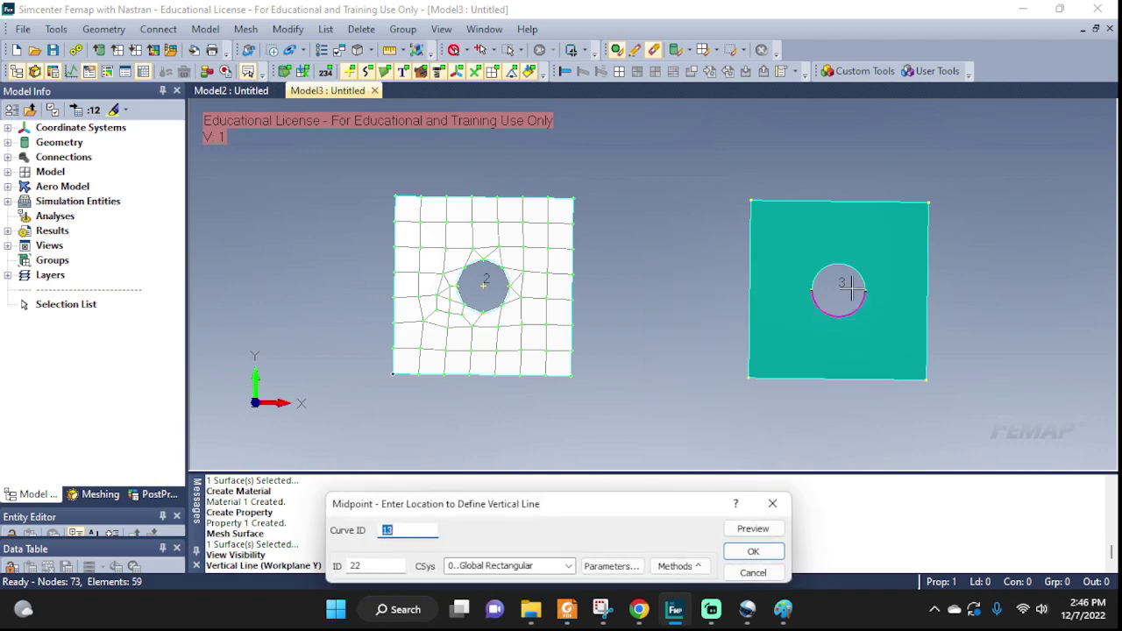
click(831, 204)
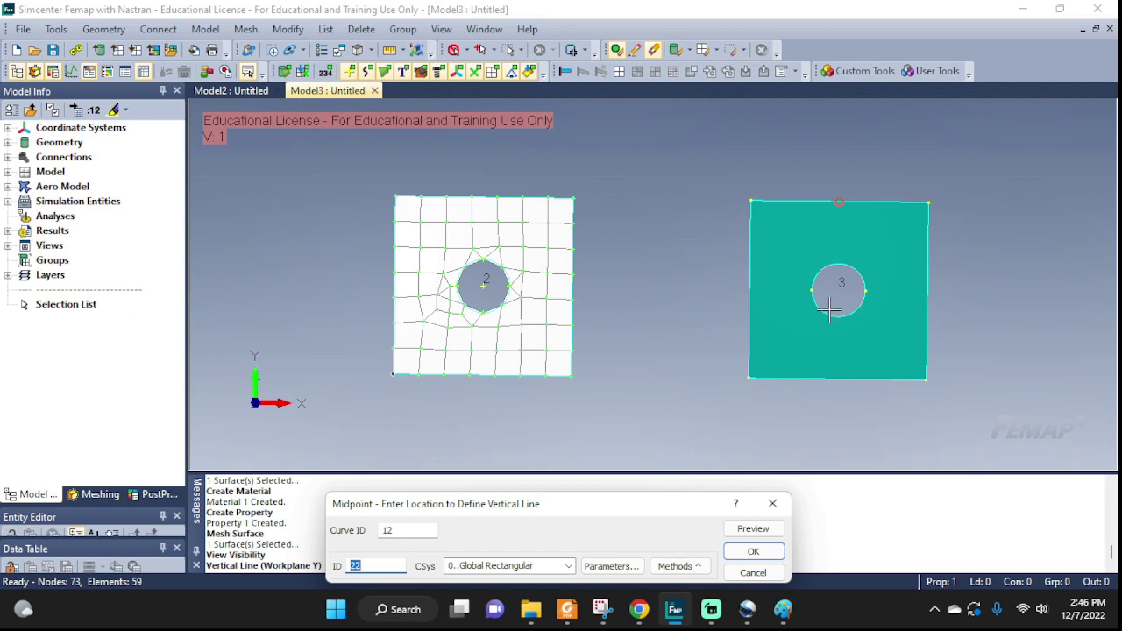
click(753, 552)
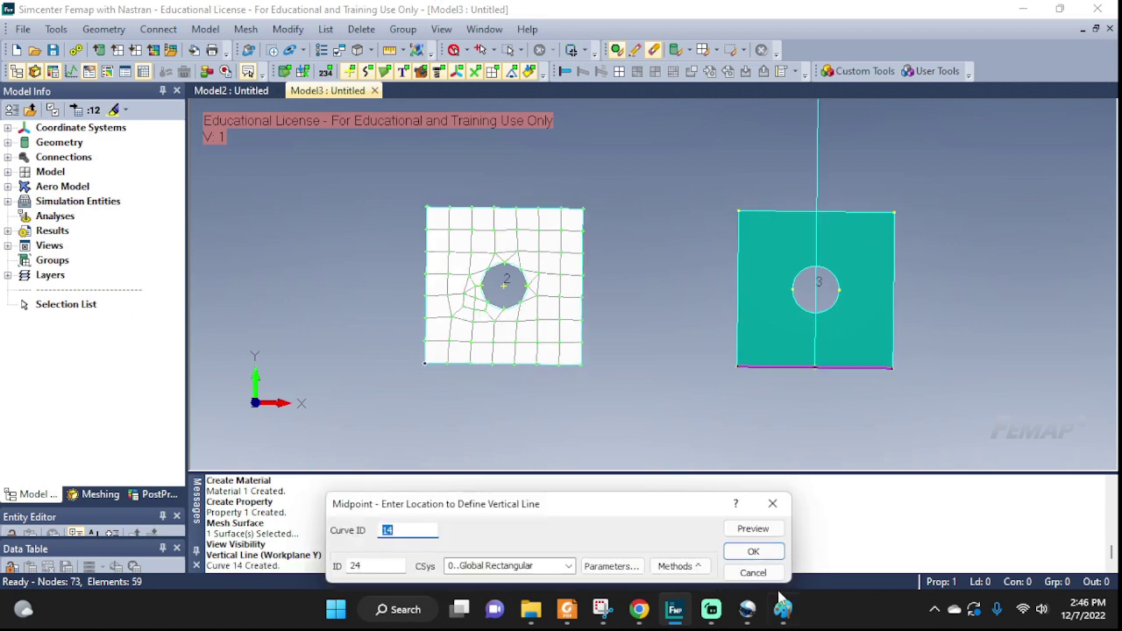
click(758, 551)
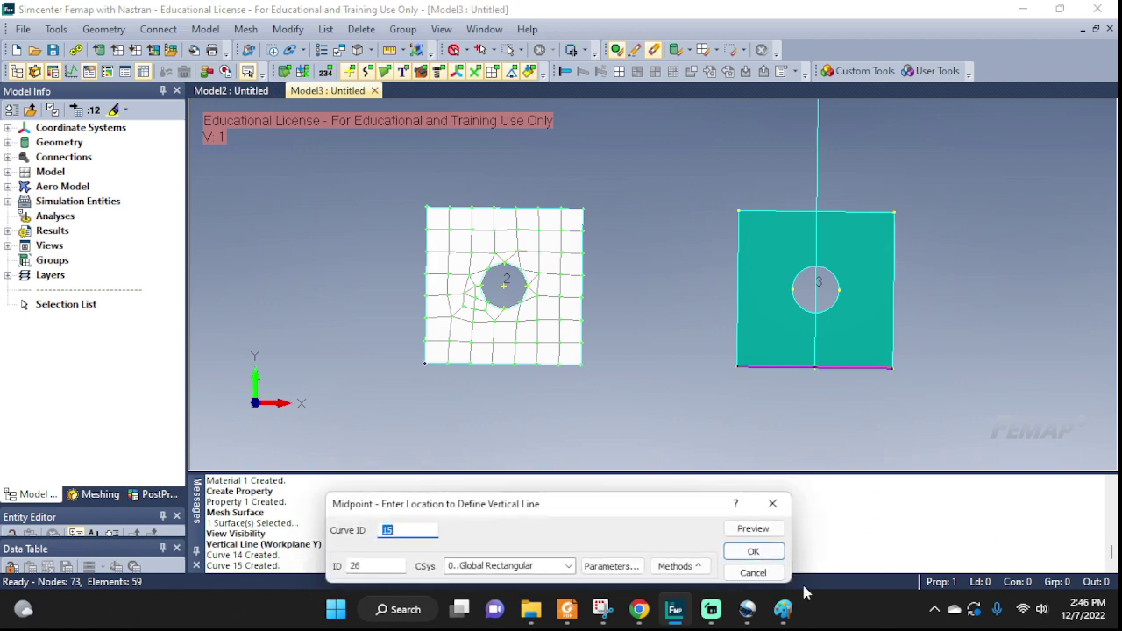
click(752, 572)
- Split the right plate's surface into two halves with Midsurface Trim with Curve, using the vertical line
scroll(850, 204, down, 2)
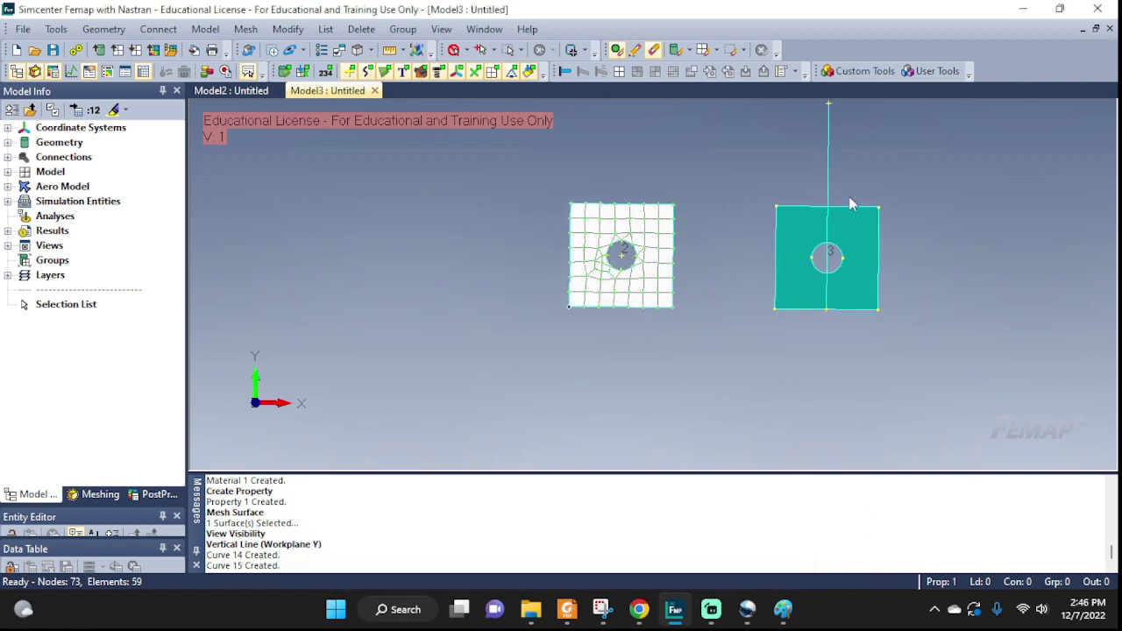
middle_drag(871, 145, 796, 220)
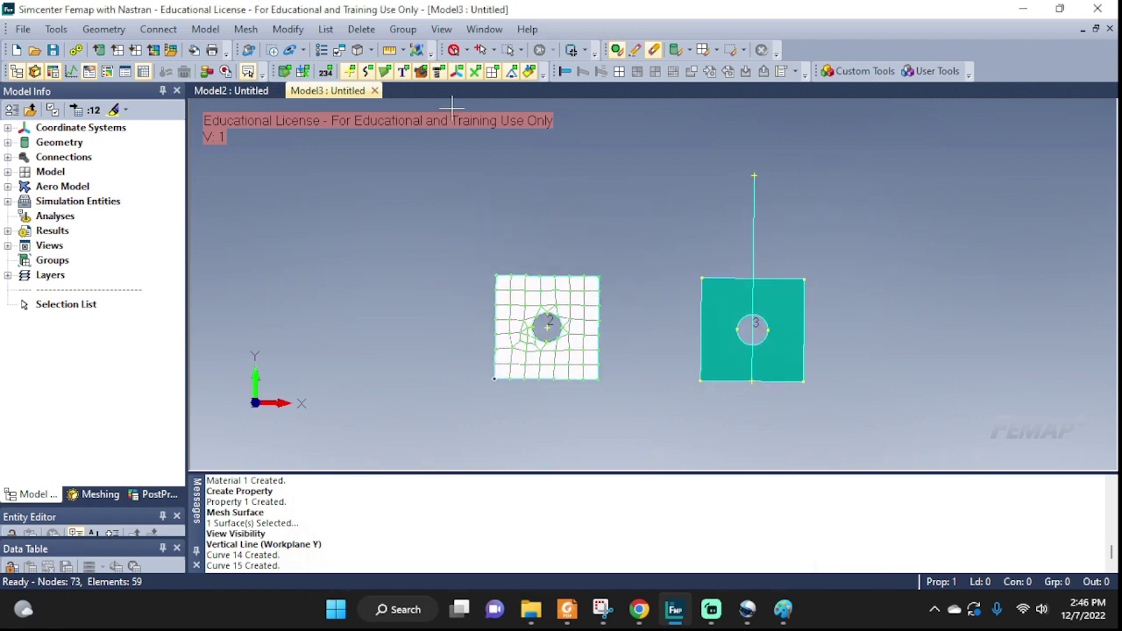
click(104, 29)
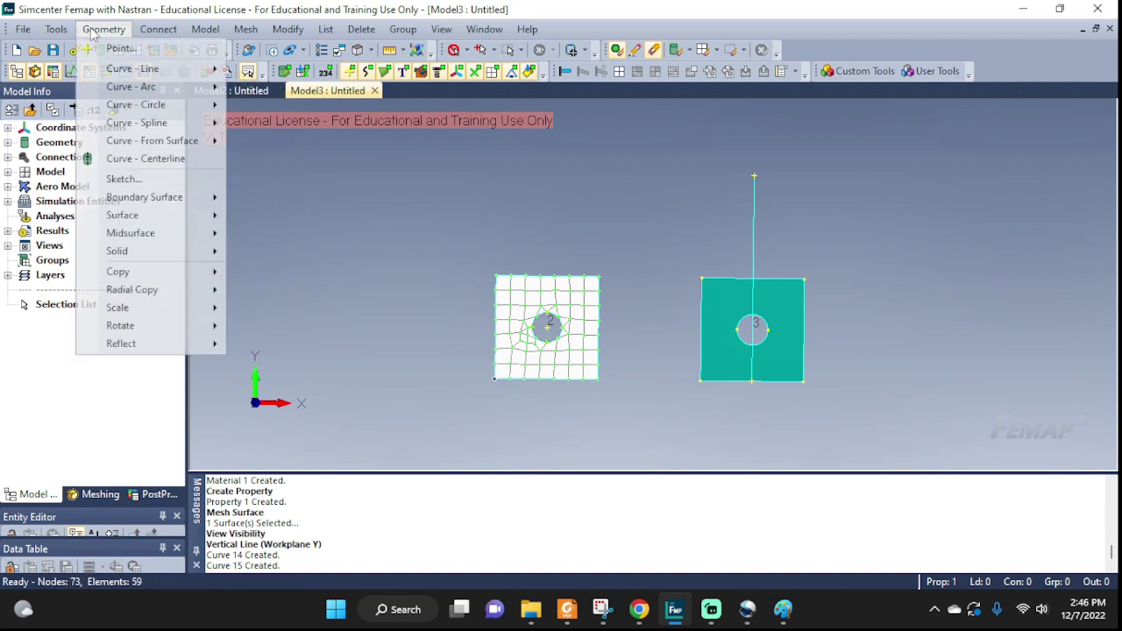
mouse_move(171, 233)
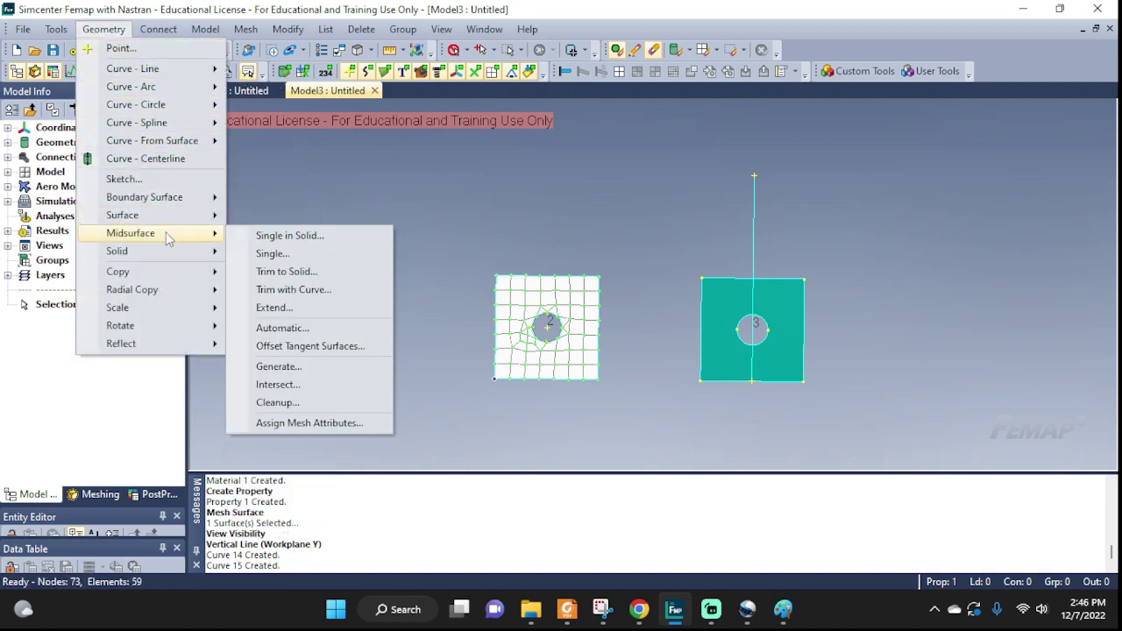
click(307, 291)
click(794, 362)
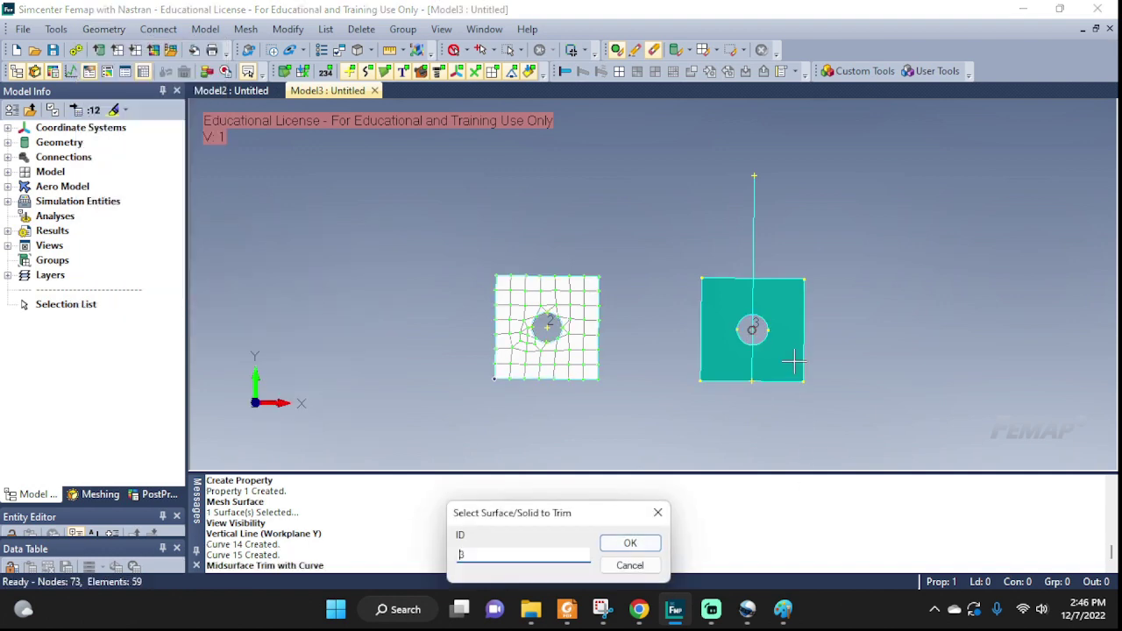
click(634, 543)
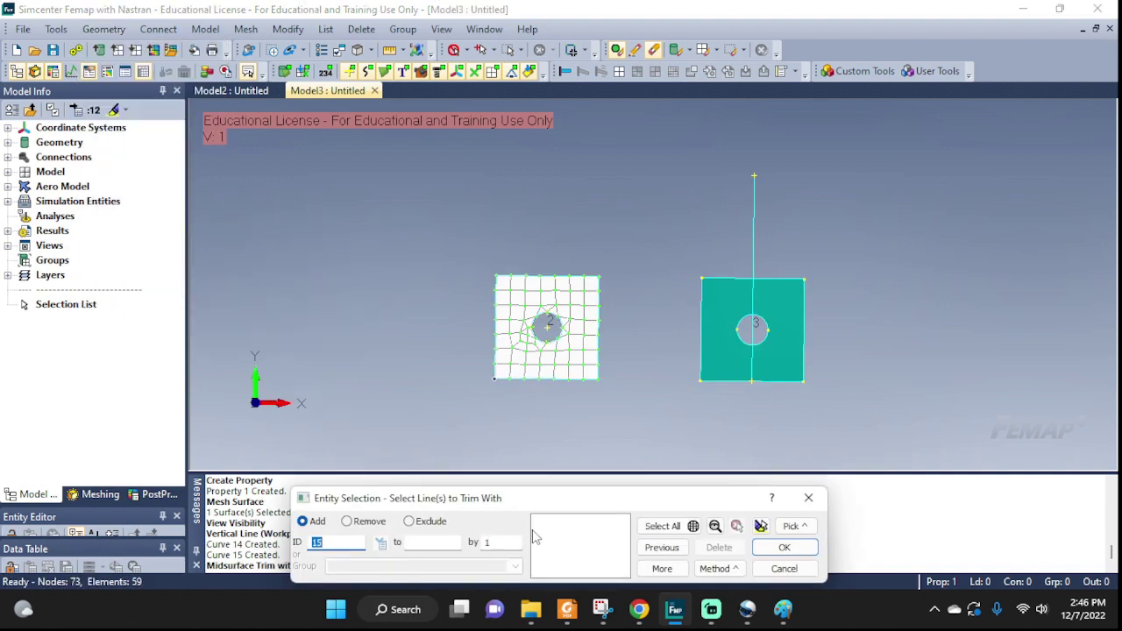
click(754, 234)
click(784, 543)
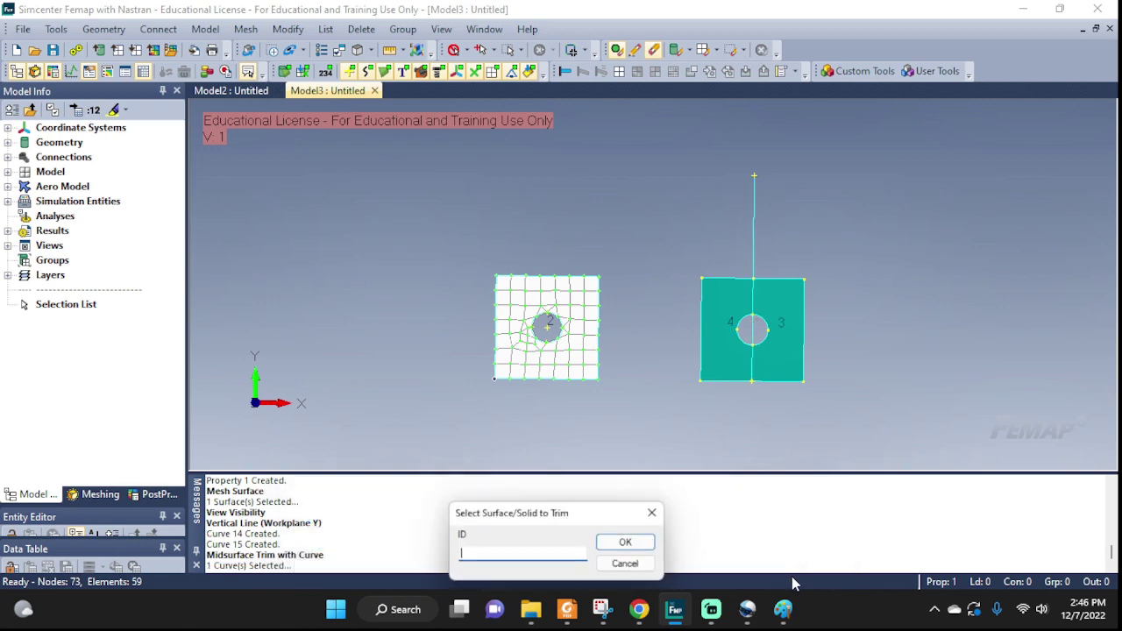
click(630, 566)
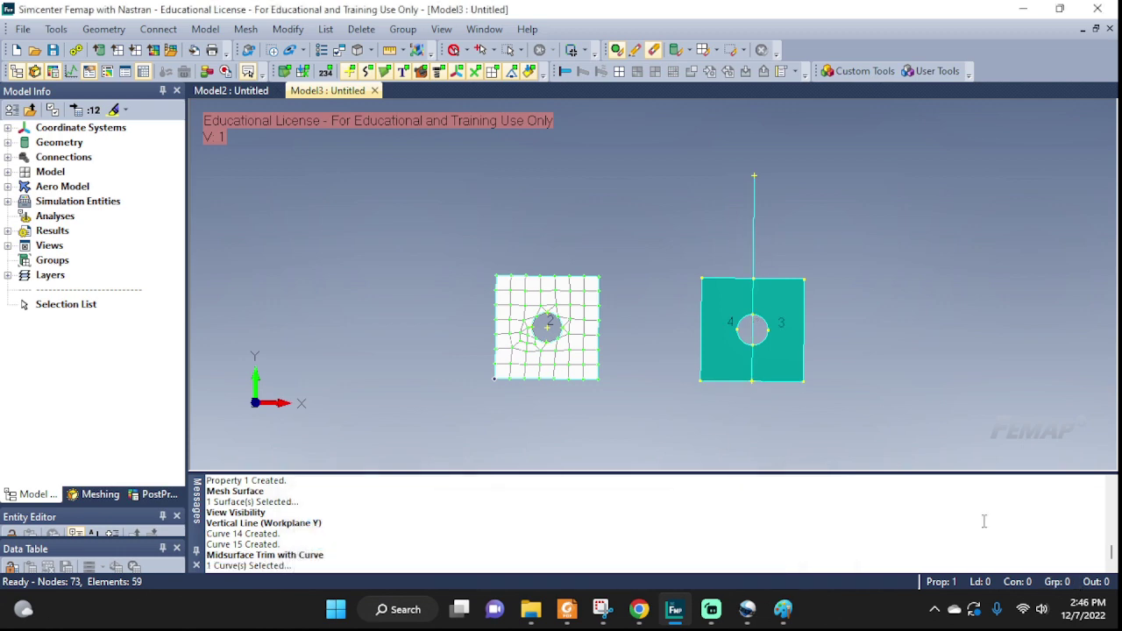
scroll(781, 317, up, 4)
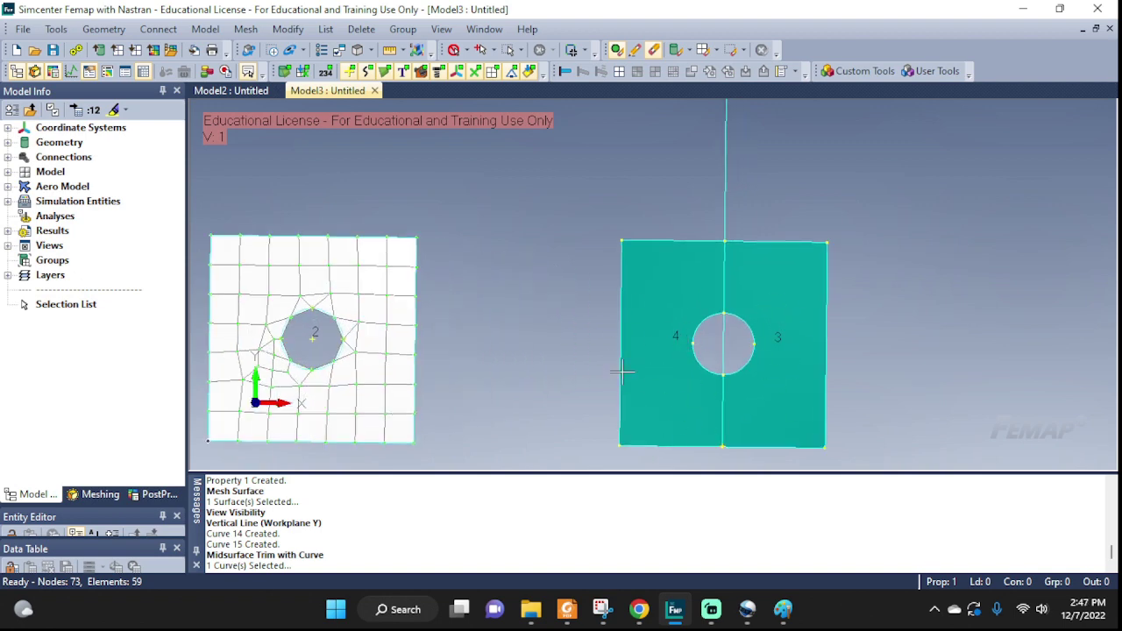
key(ctrl+q)
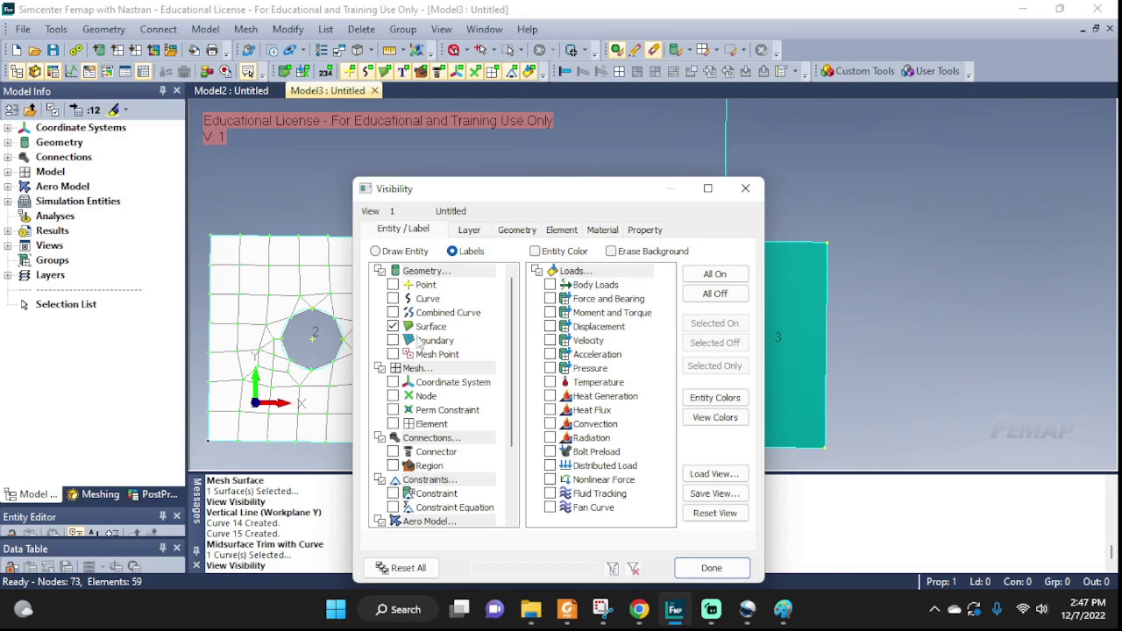
click(728, 570)
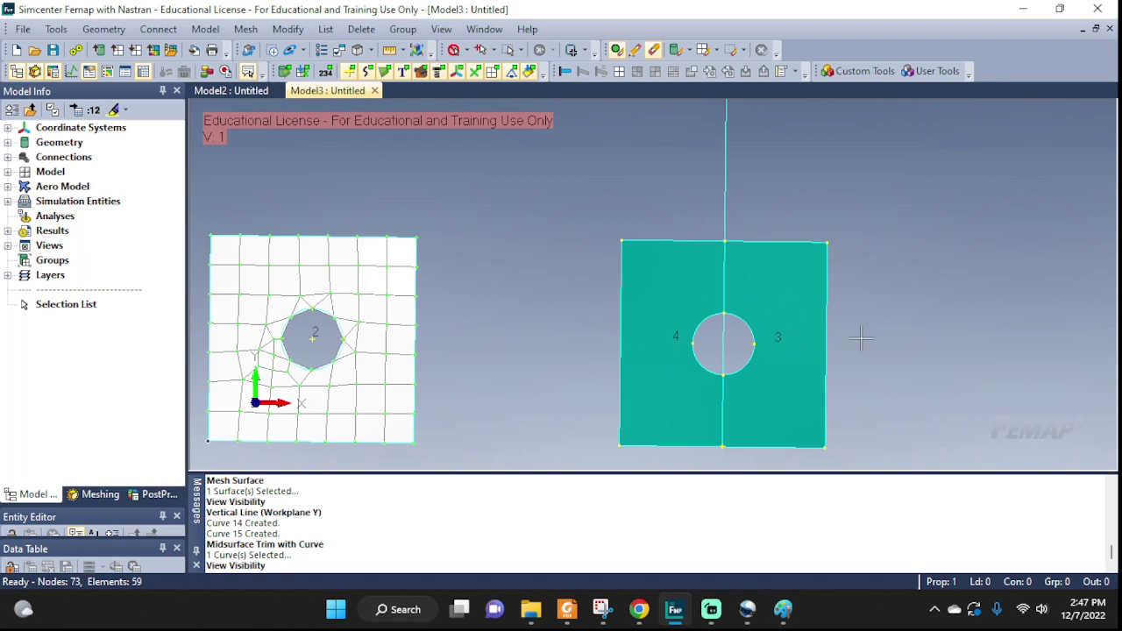
- Draw horizontal lines through the midpoints of the right plate's upper-left edge segment and its right edge
click(104, 29)
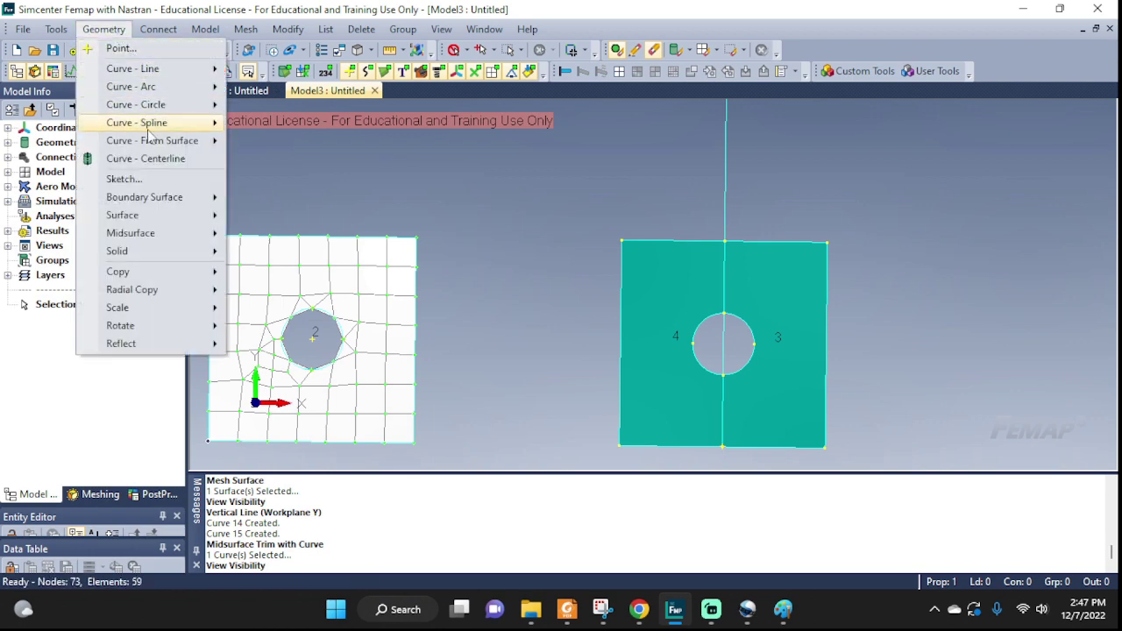
mouse_move(155, 146)
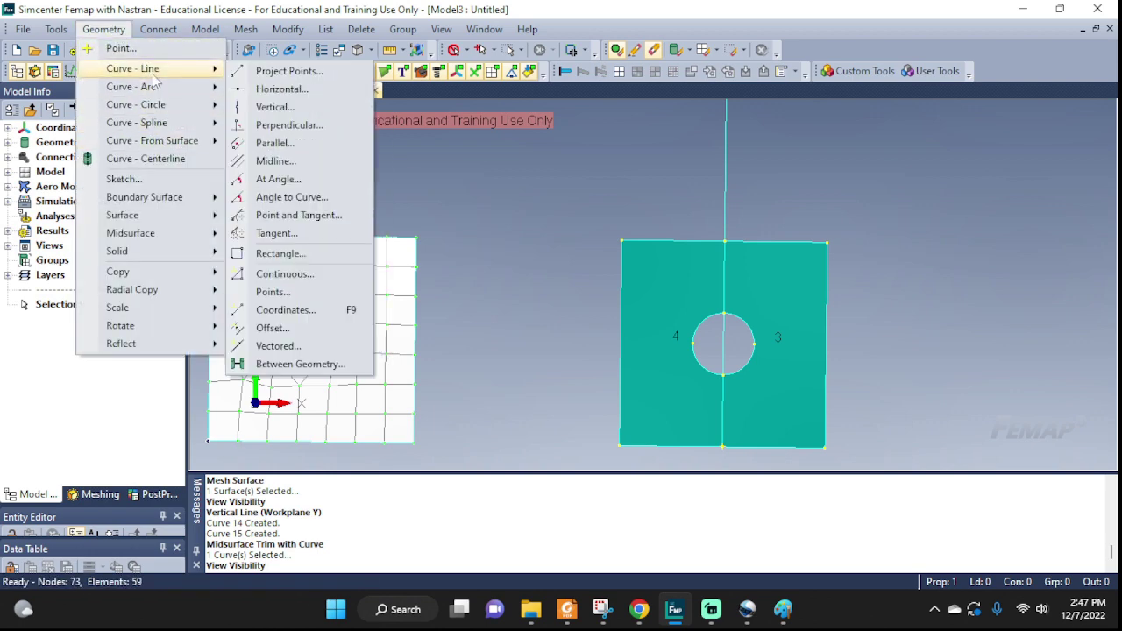
click(279, 90)
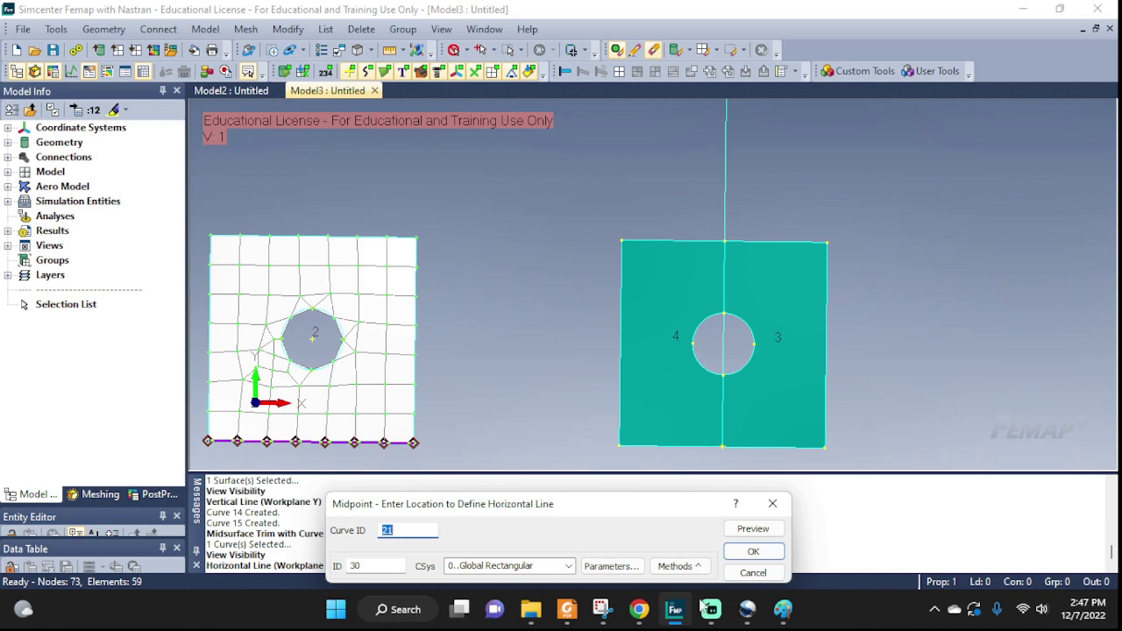
click(693, 567)
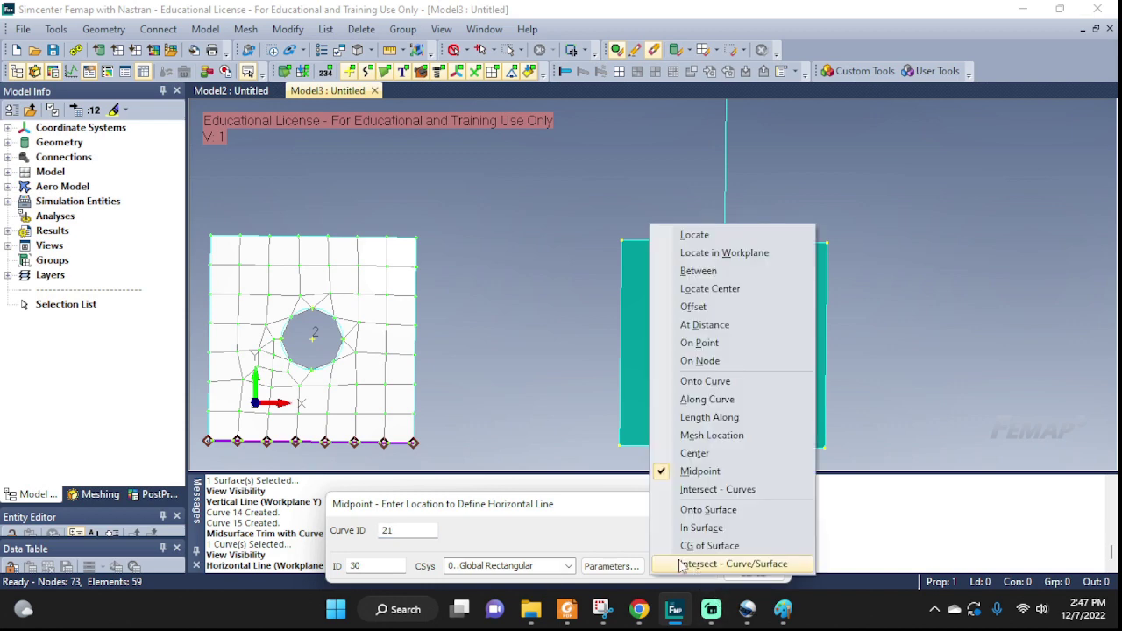
click(701, 471)
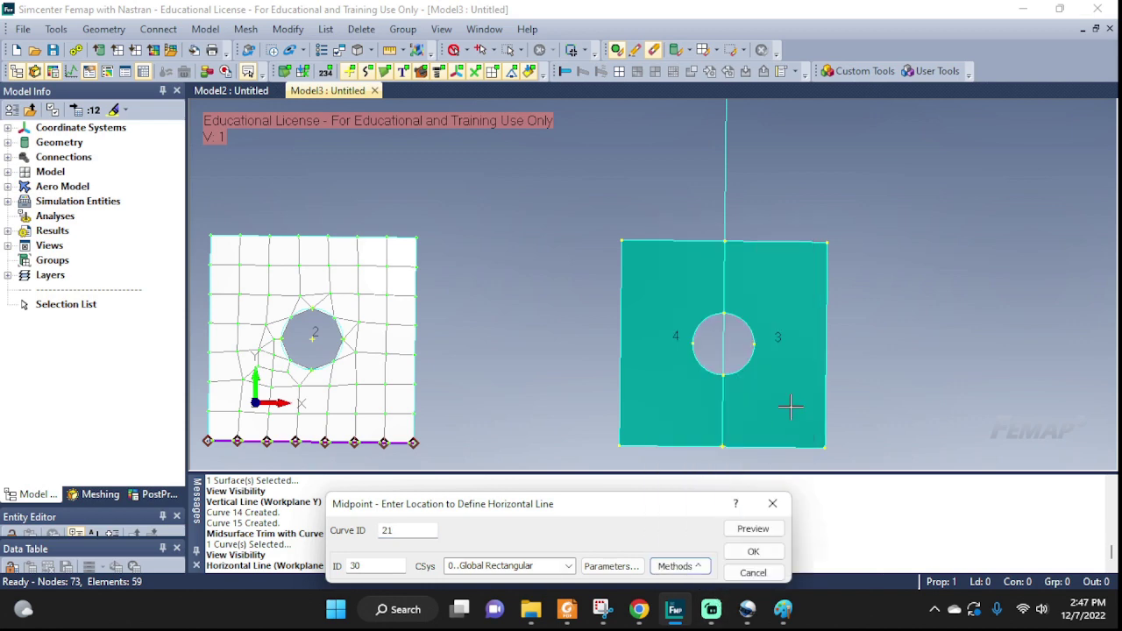
click(750, 554)
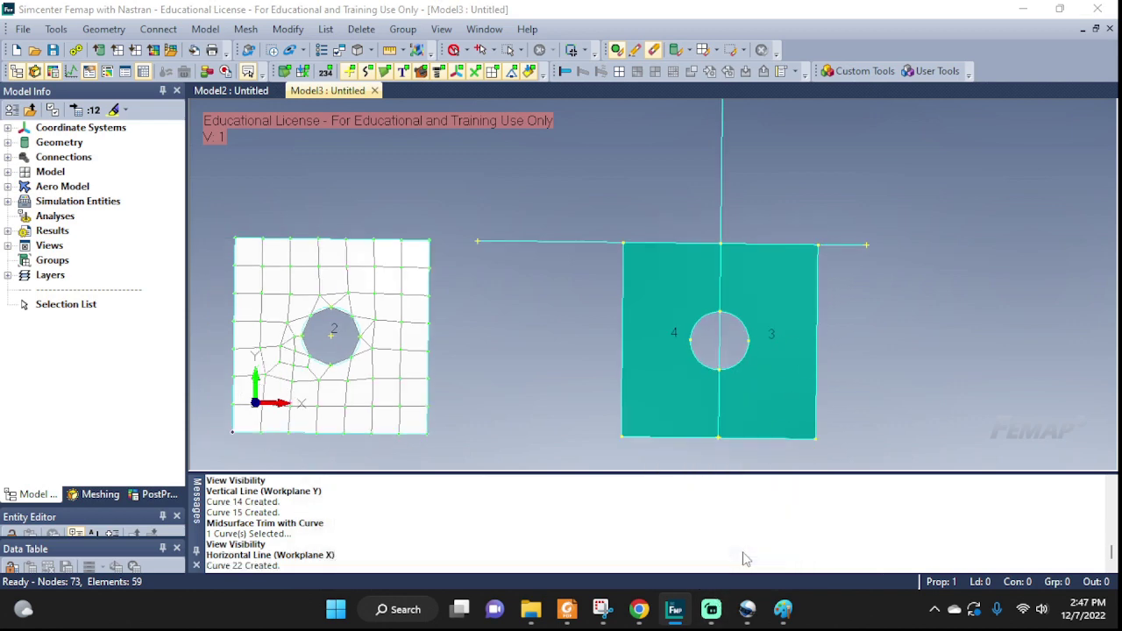
click(820, 360)
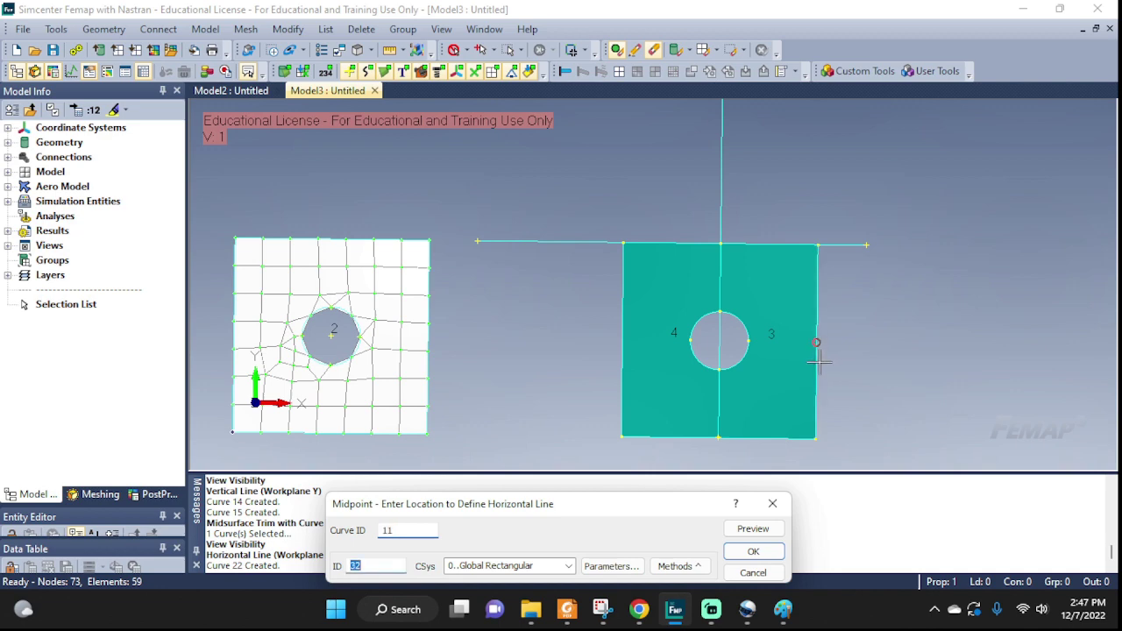
click(751, 554)
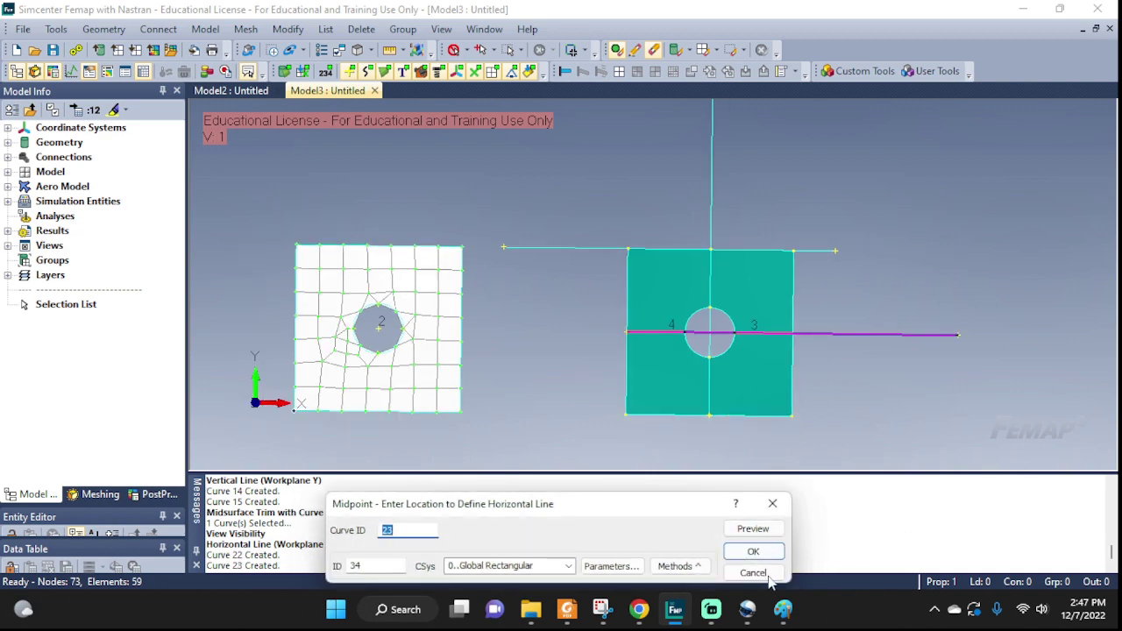
click(776, 572)
- Split surfaces 3 and 4 of the right plate into quarters with Midsurface Trim with Curve, using the horizontal line through the hole
click(103, 29)
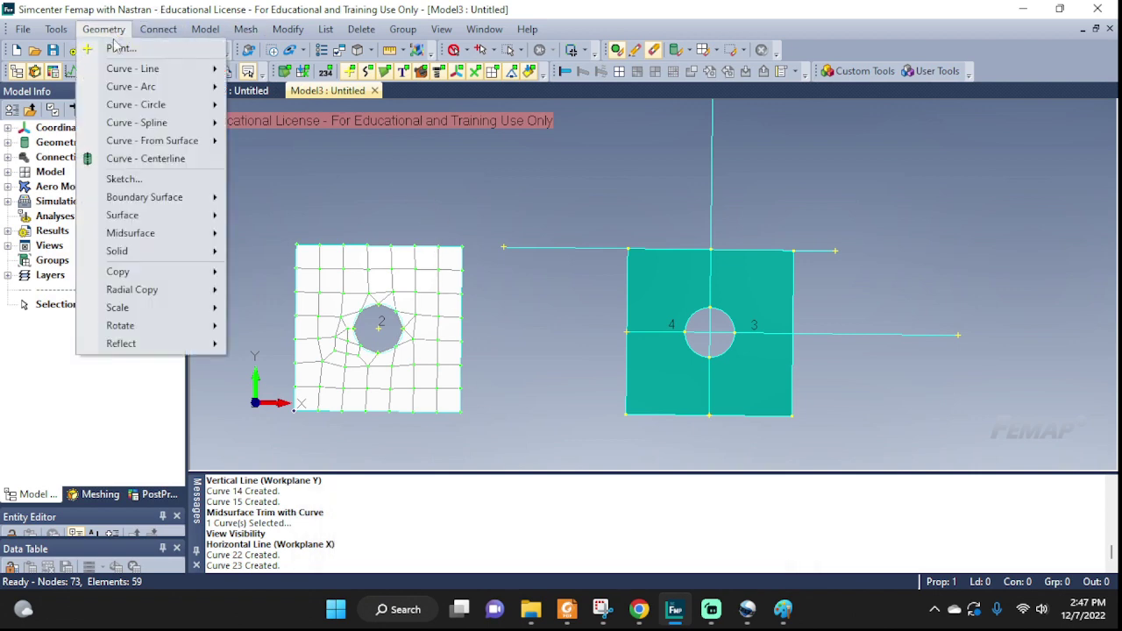
mouse_move(155, 242)
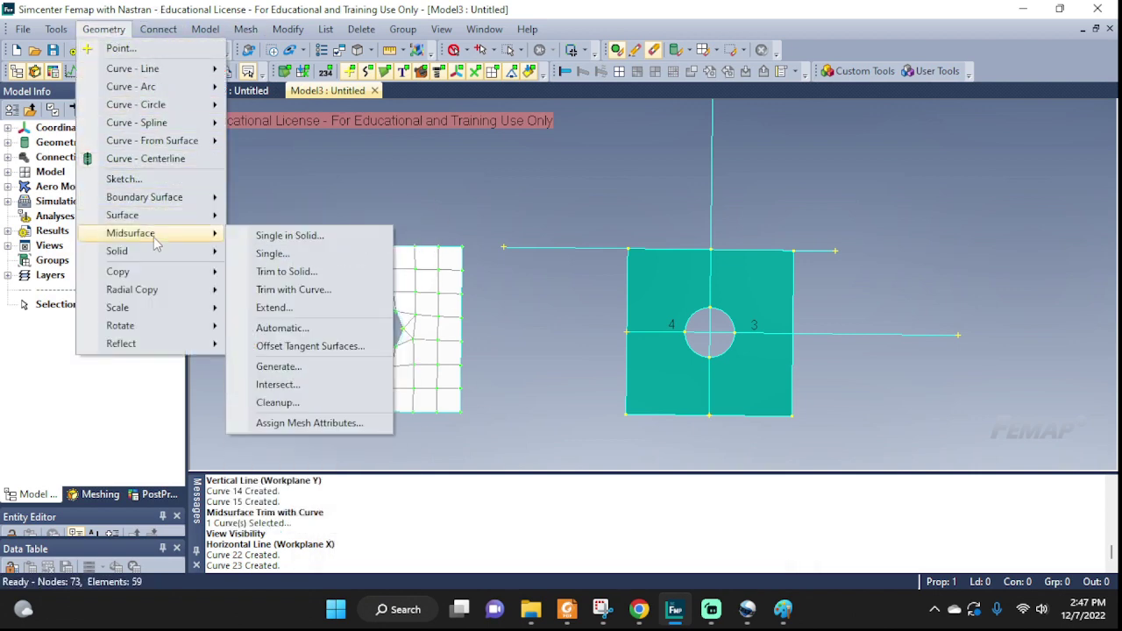
click(293, 290)
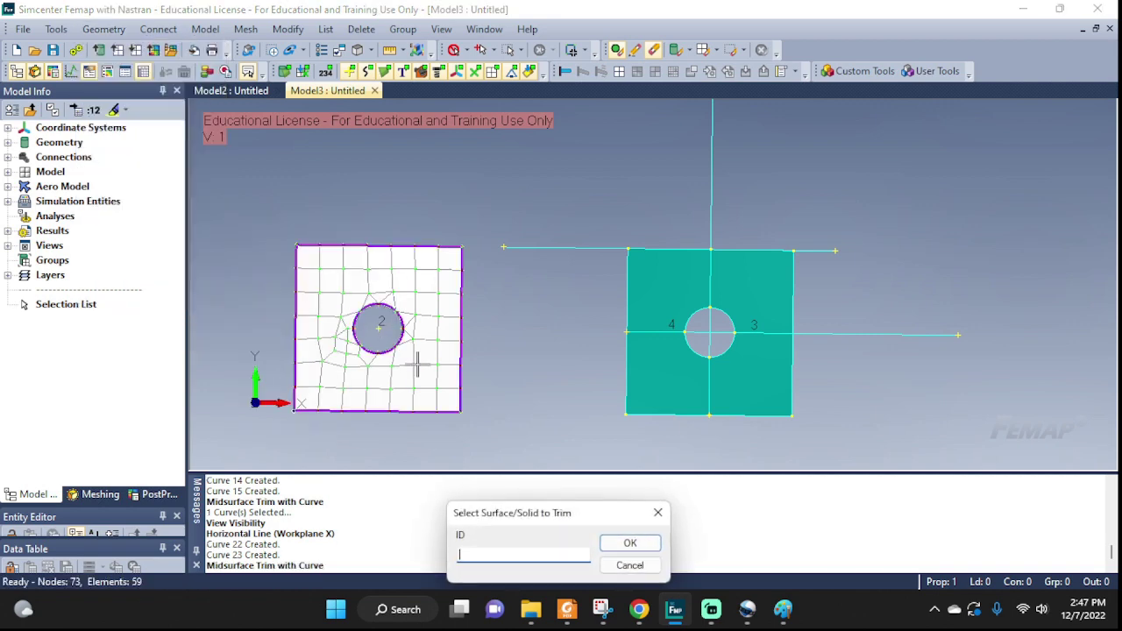
click(746, 388)
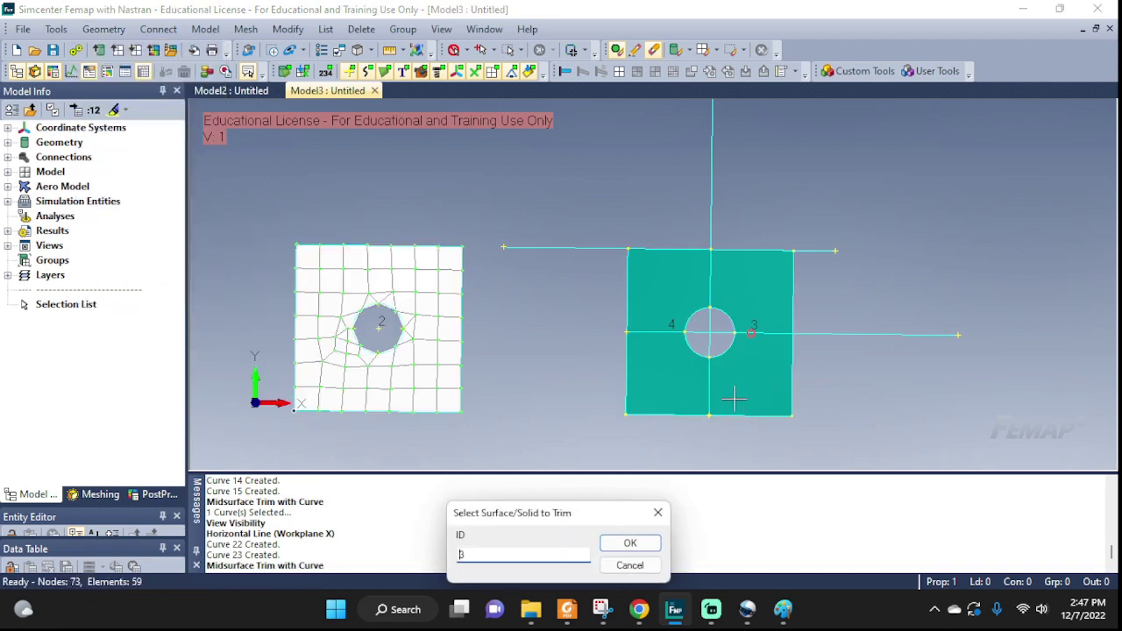
click(652, 395)
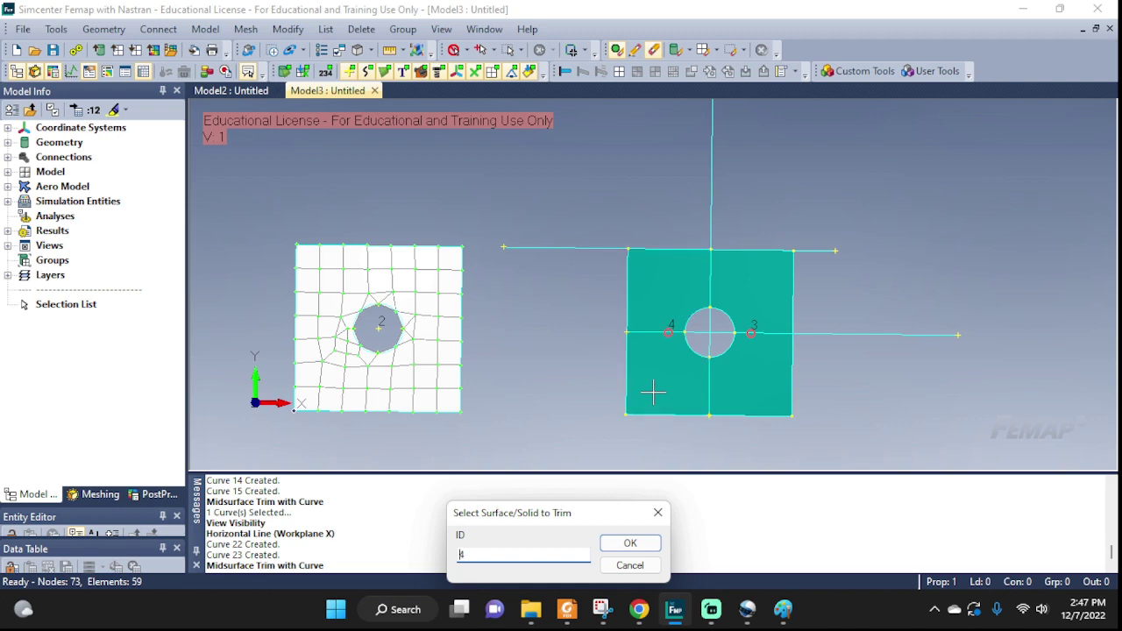
click(632, 545)
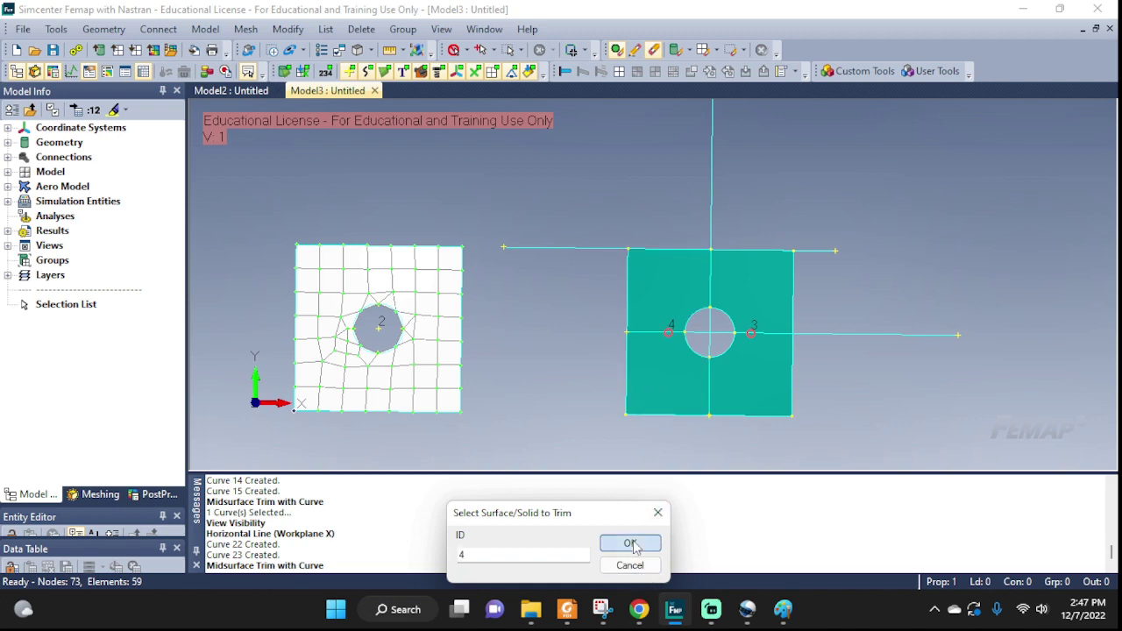
click(869, 335)
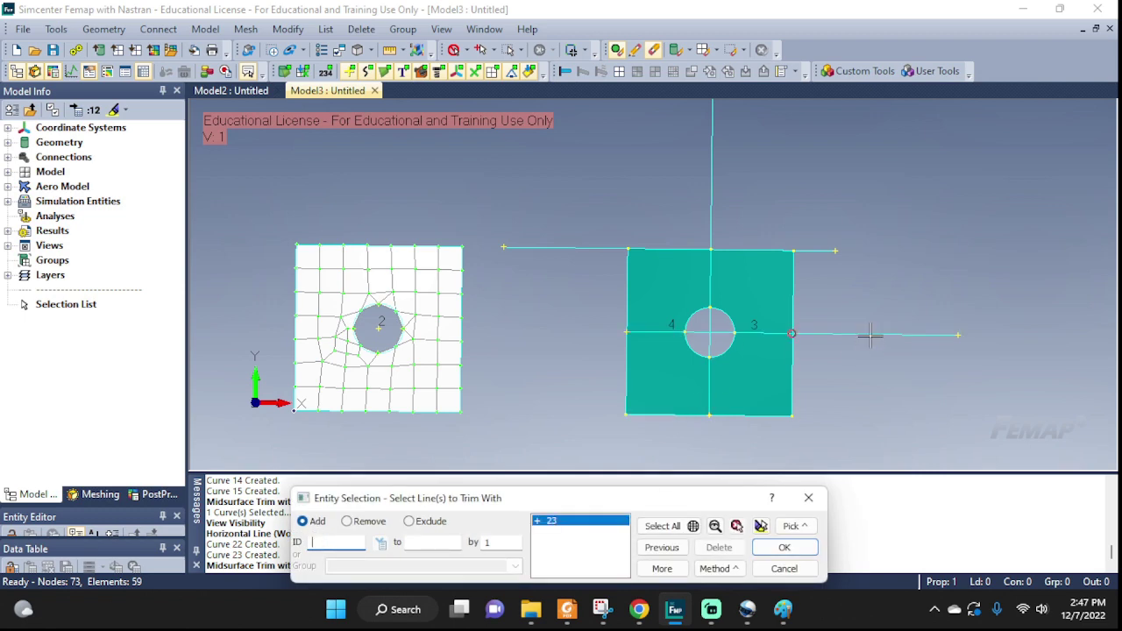
click(780, 548)
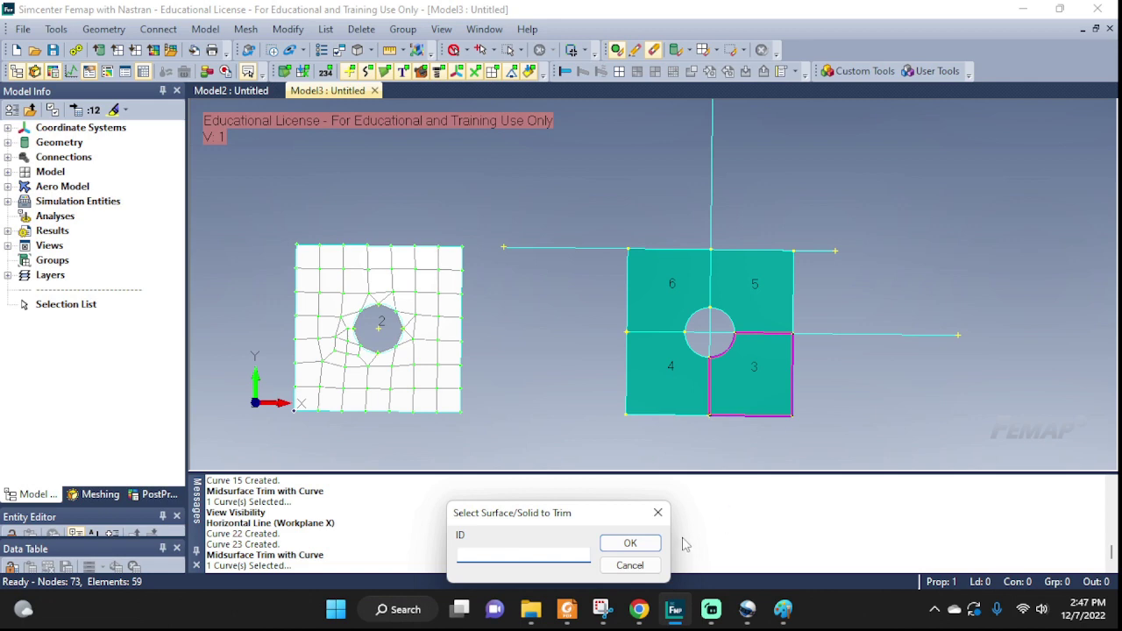
click(652, 565)
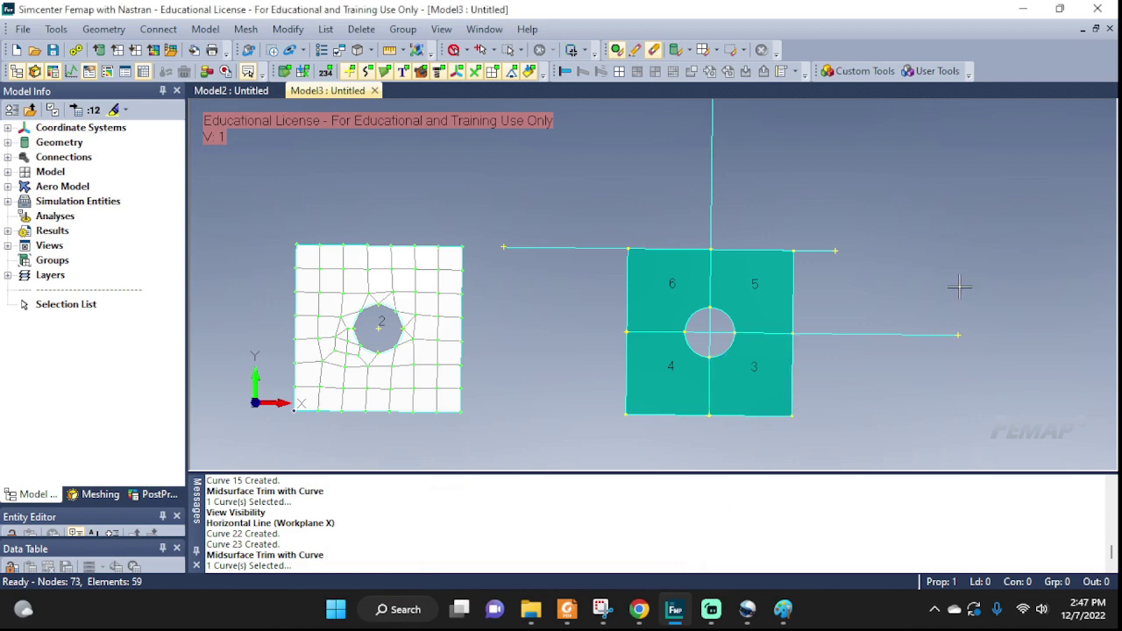
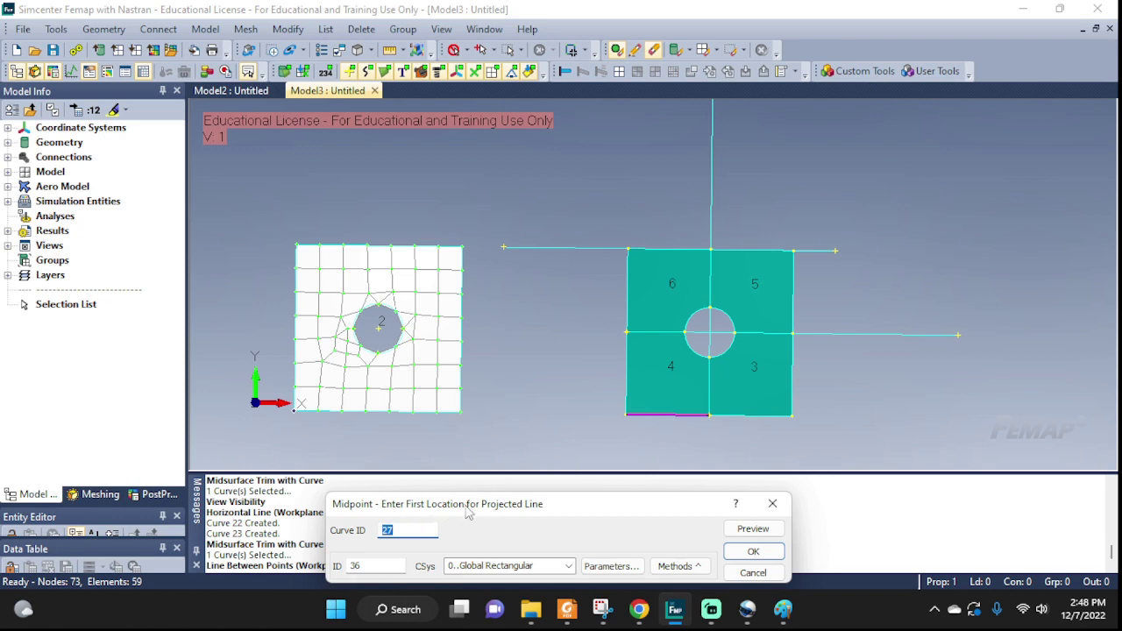
- Draw a line between points, using the On Point method, from the right plate's lower-left corner to its upper-right corner
click(669, 565)
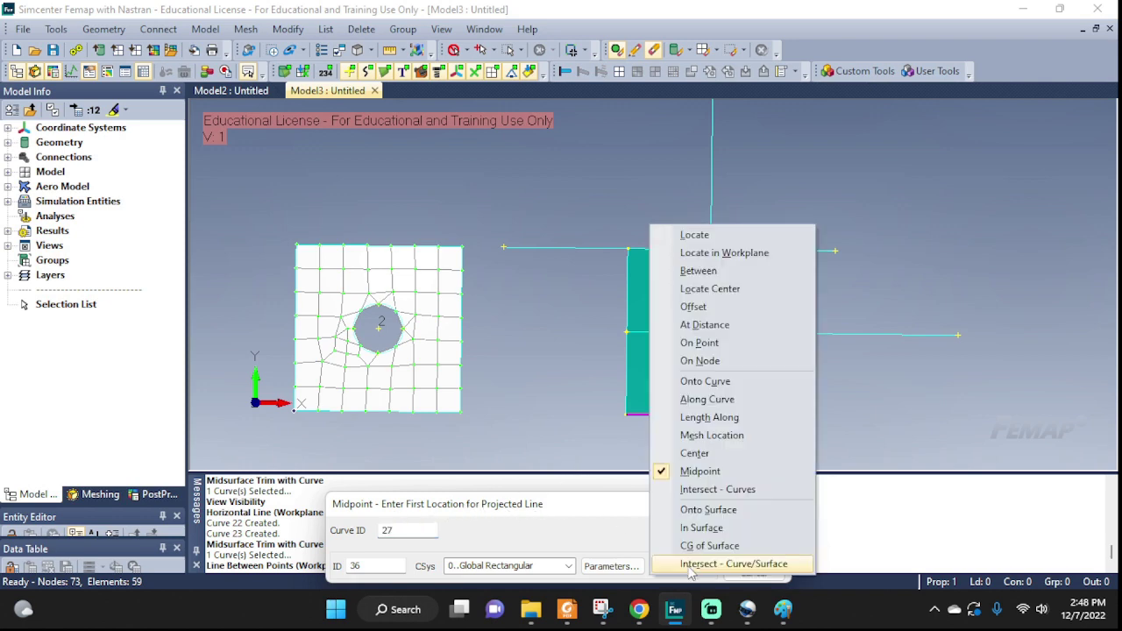
click(676, 233)
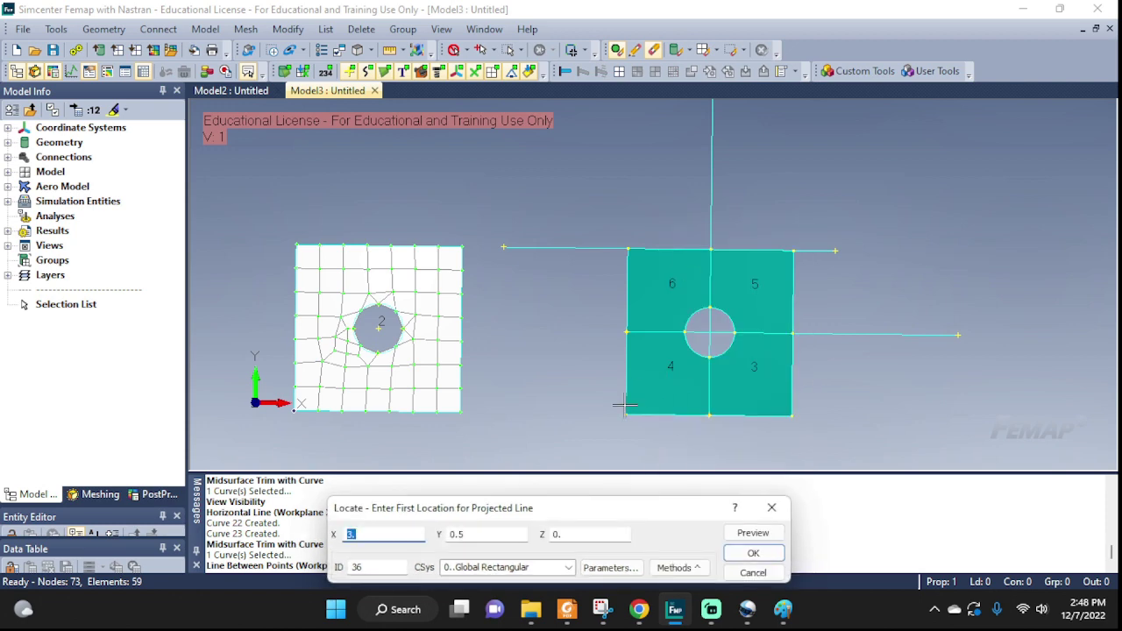
click(678, 567)
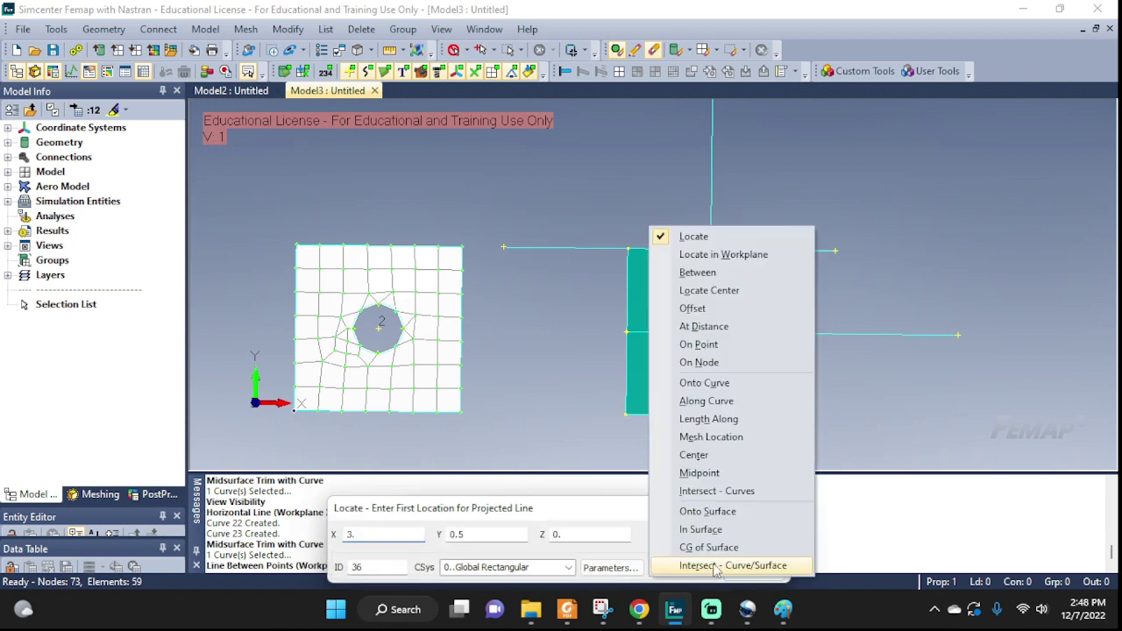
click(706, 251)
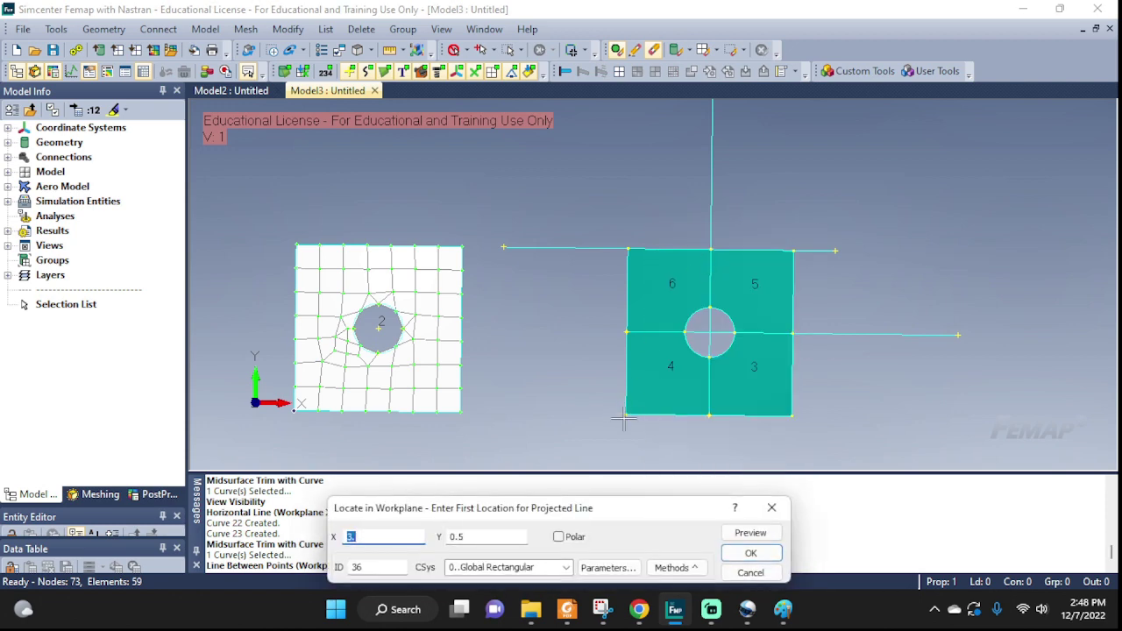
click(676, 567)
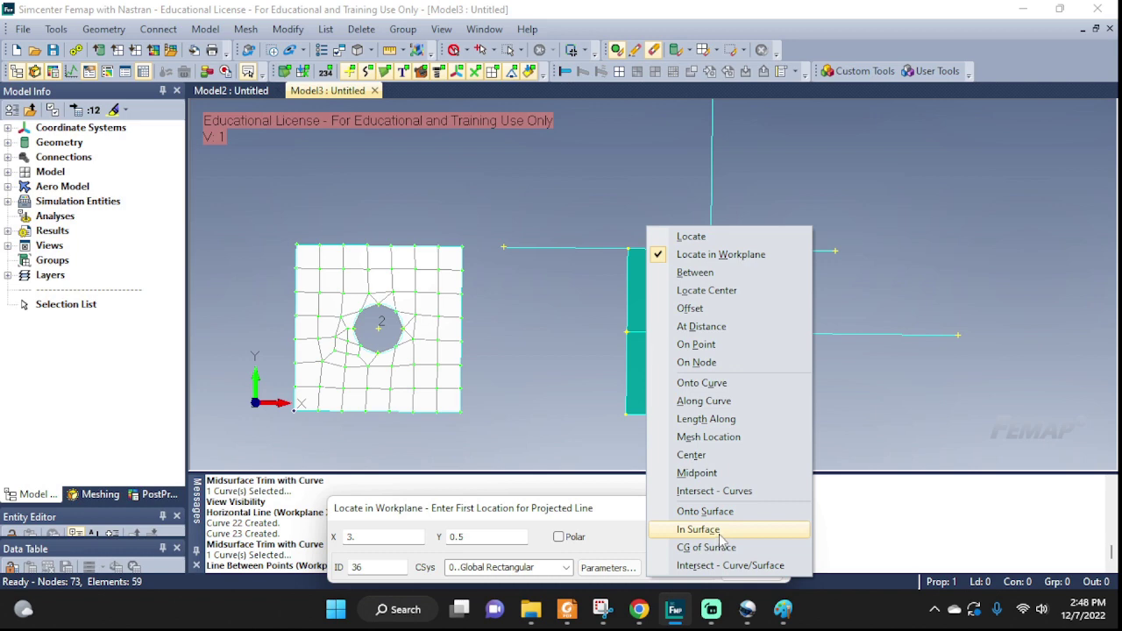
click(697, 345)
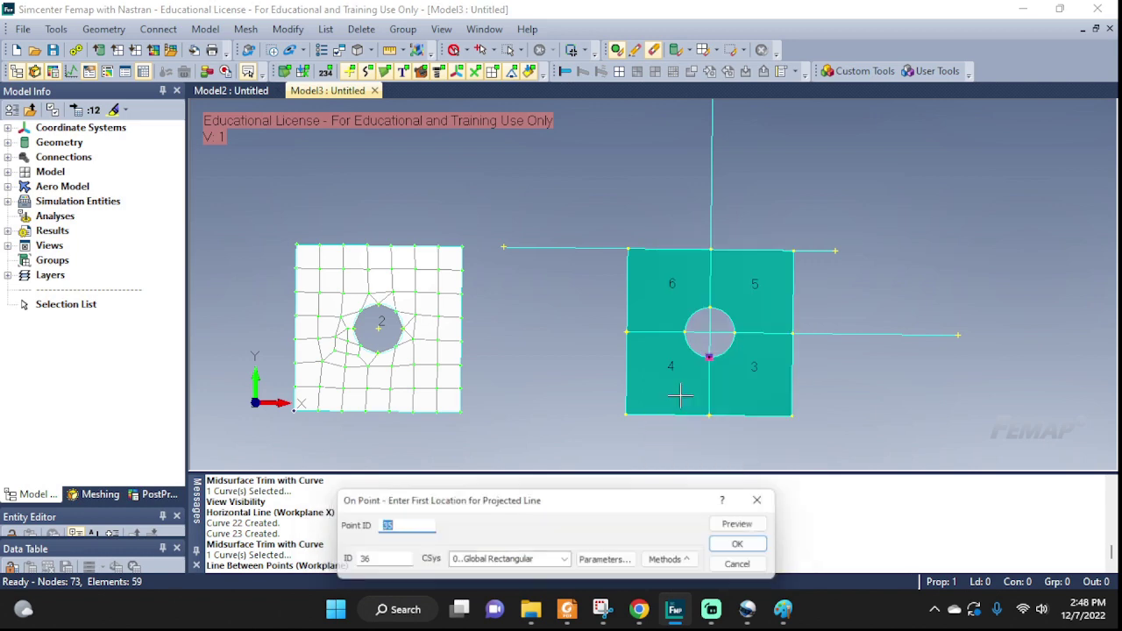
click(626, 414)
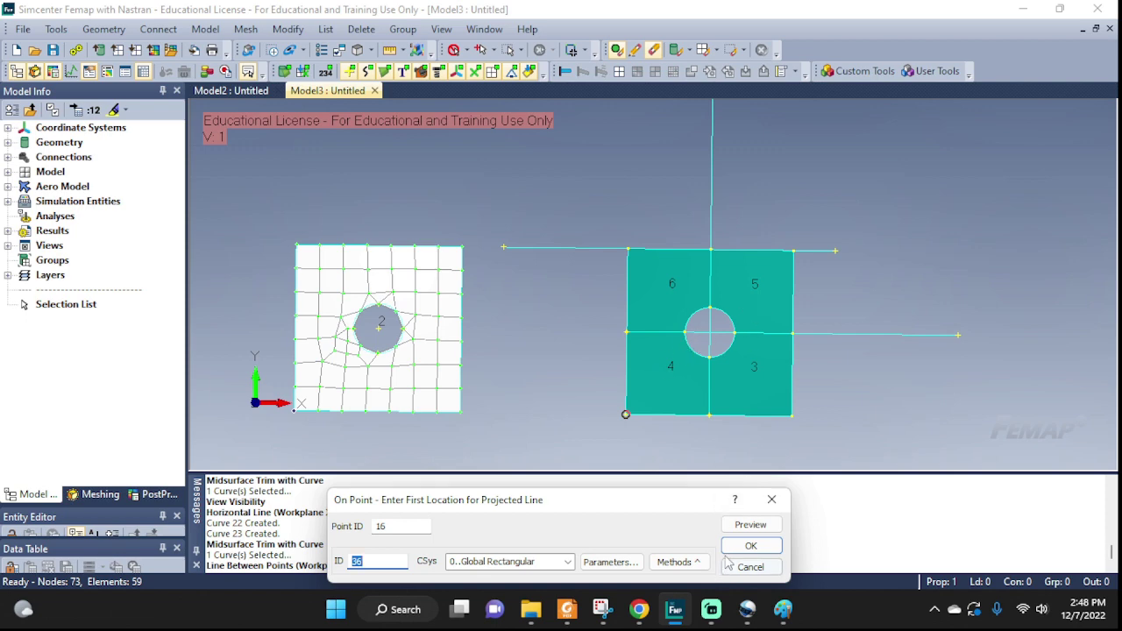
click(750, 546)
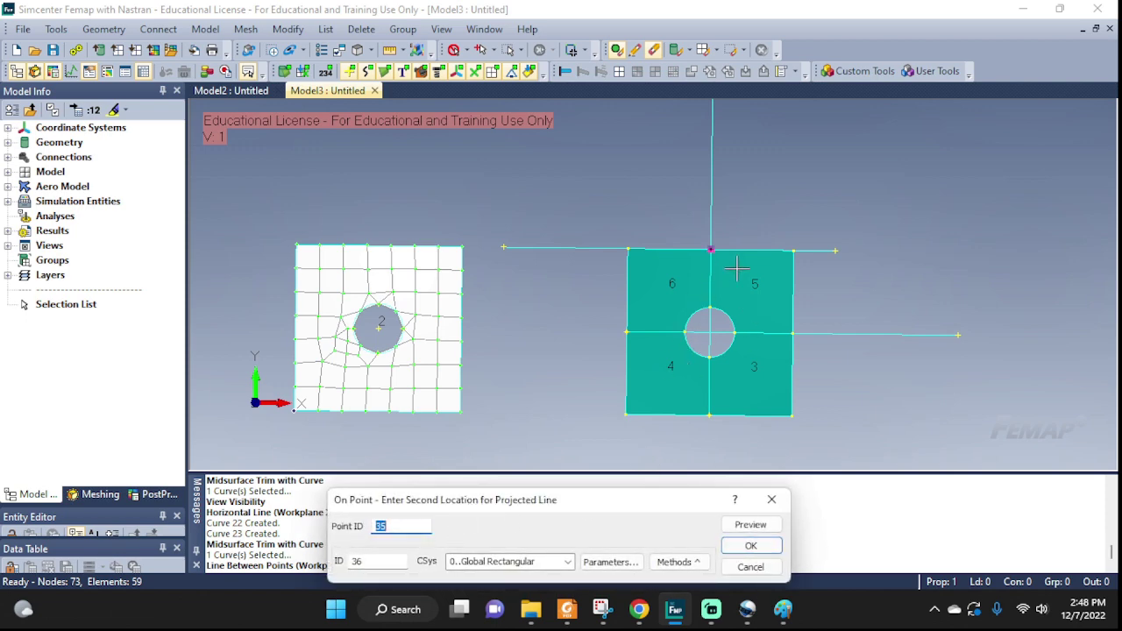
click(793, 251)
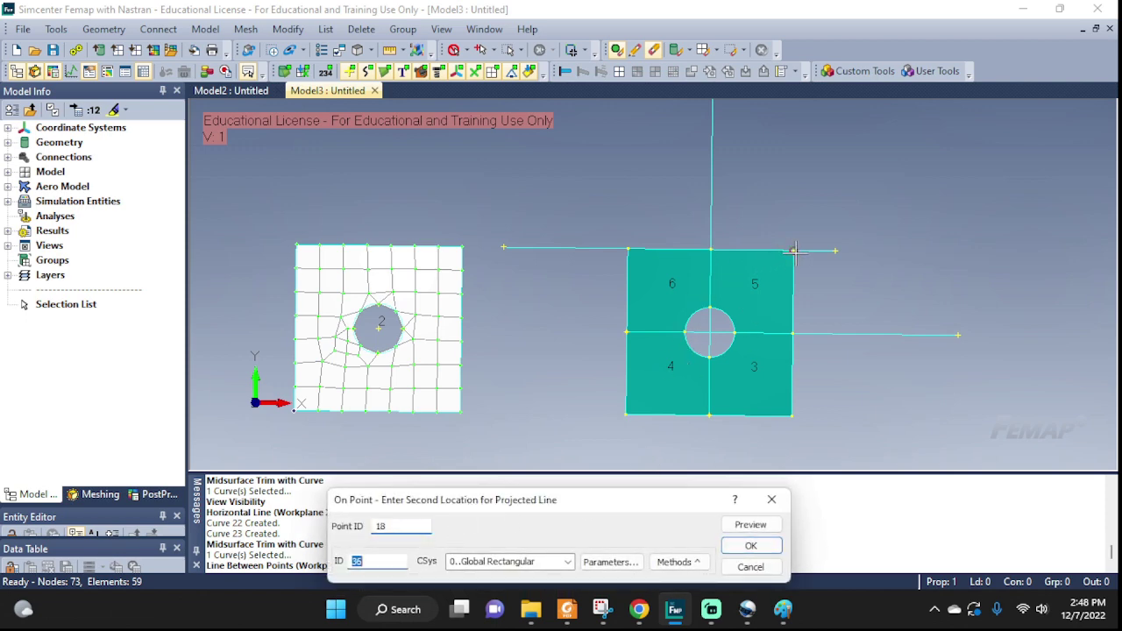
click(749, 545)
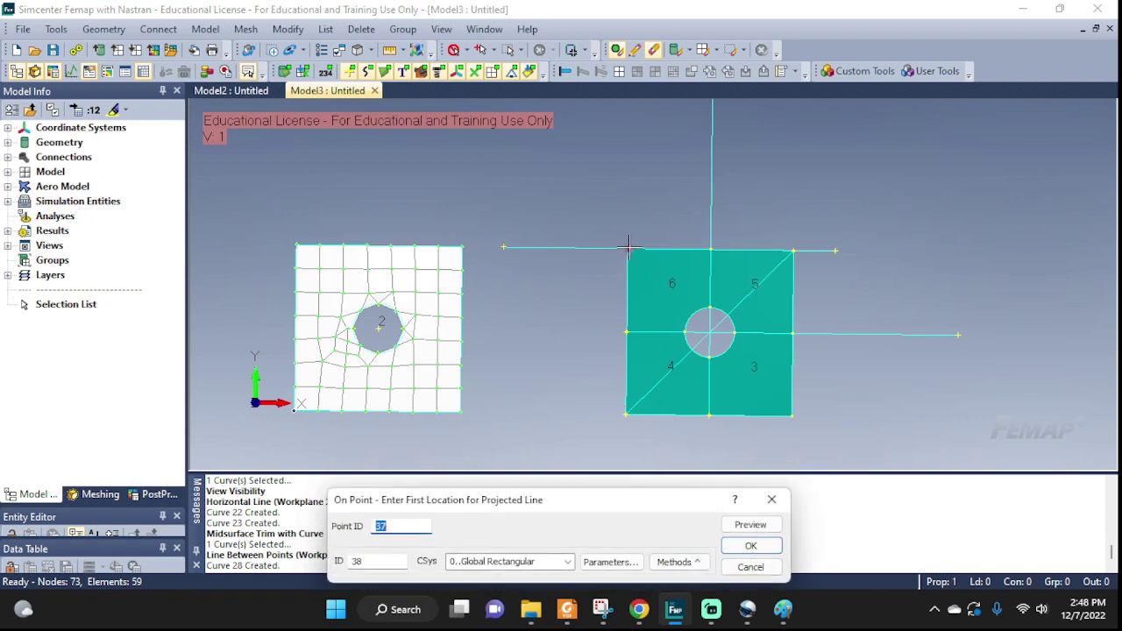
- Draw a second diagonal line from the right plate's upper-left corner to its lower-right corner
click(749, 544)
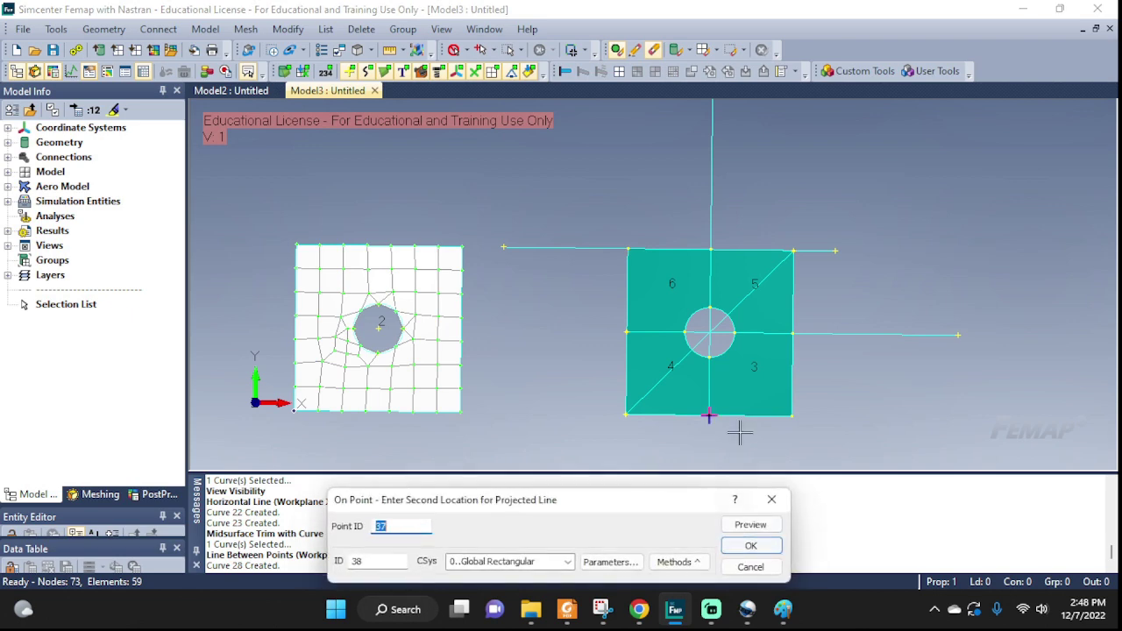
click(792, 414)
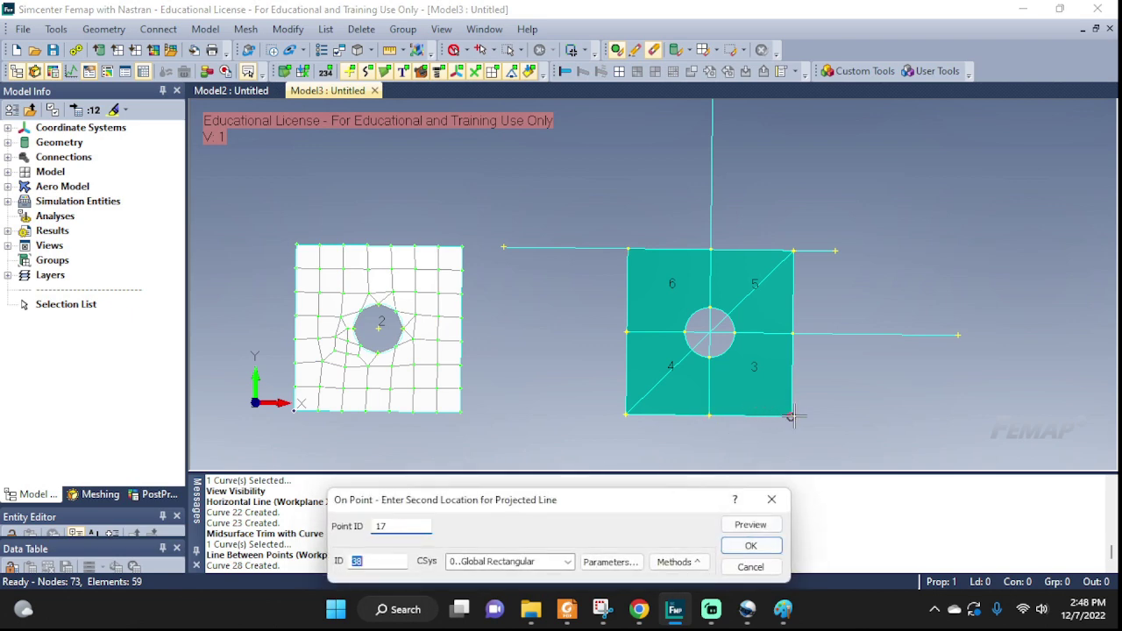
click(750, 545)
click(749, 565)
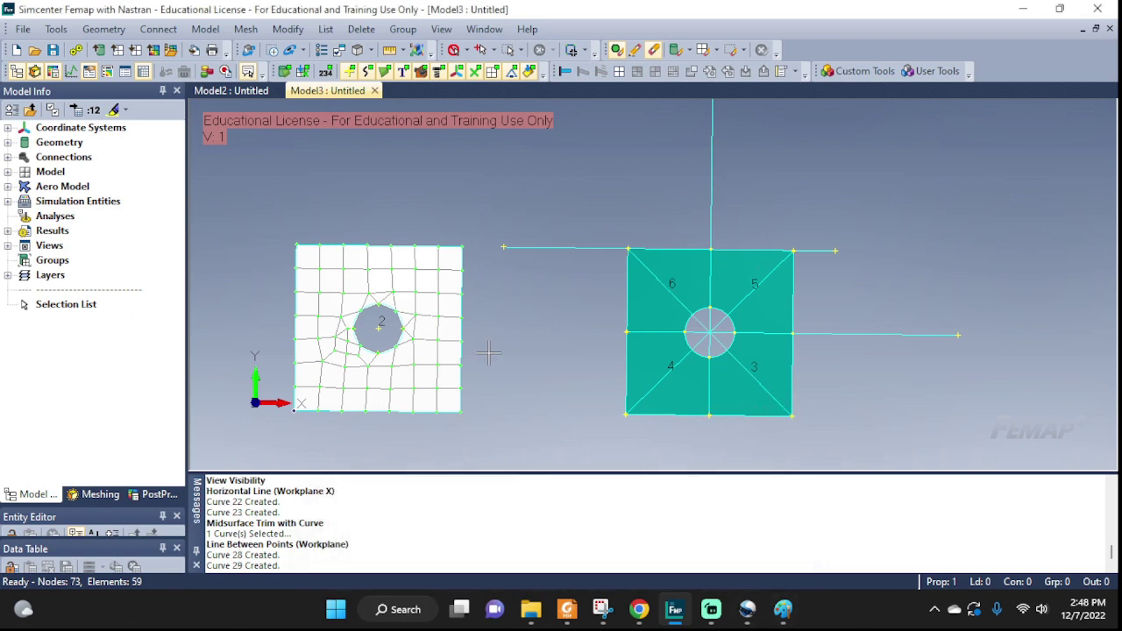
- Split surfaces 4 and 5 of the right plate with Midsurface Trim with Curve, using the lower-left to upper-right diagonal
click(103, 29)
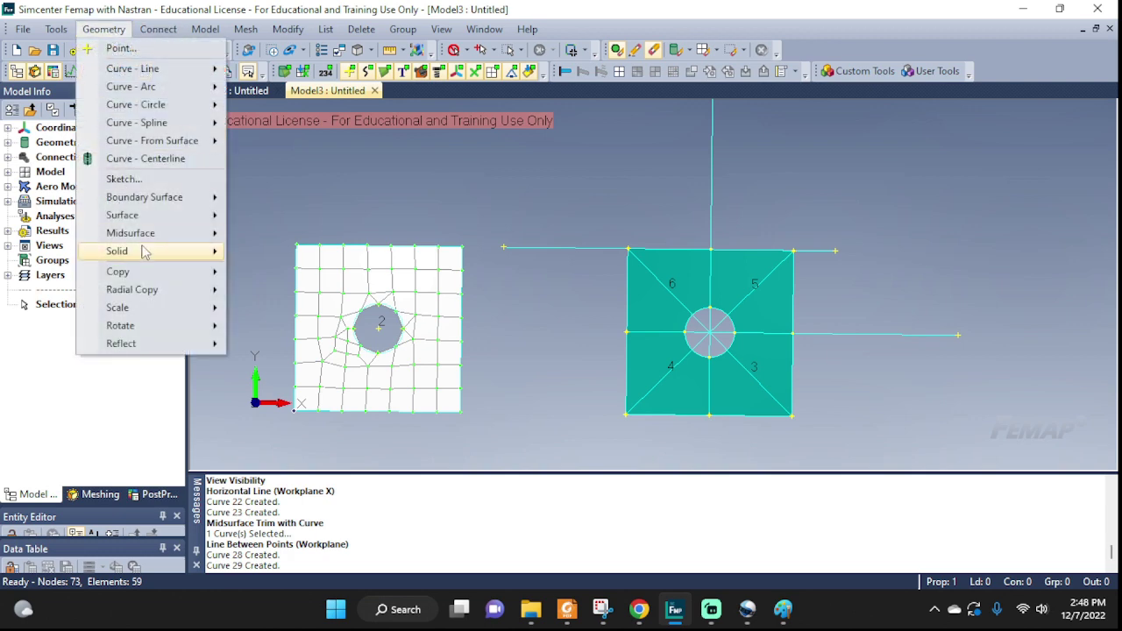
mouse_move(151, 235)
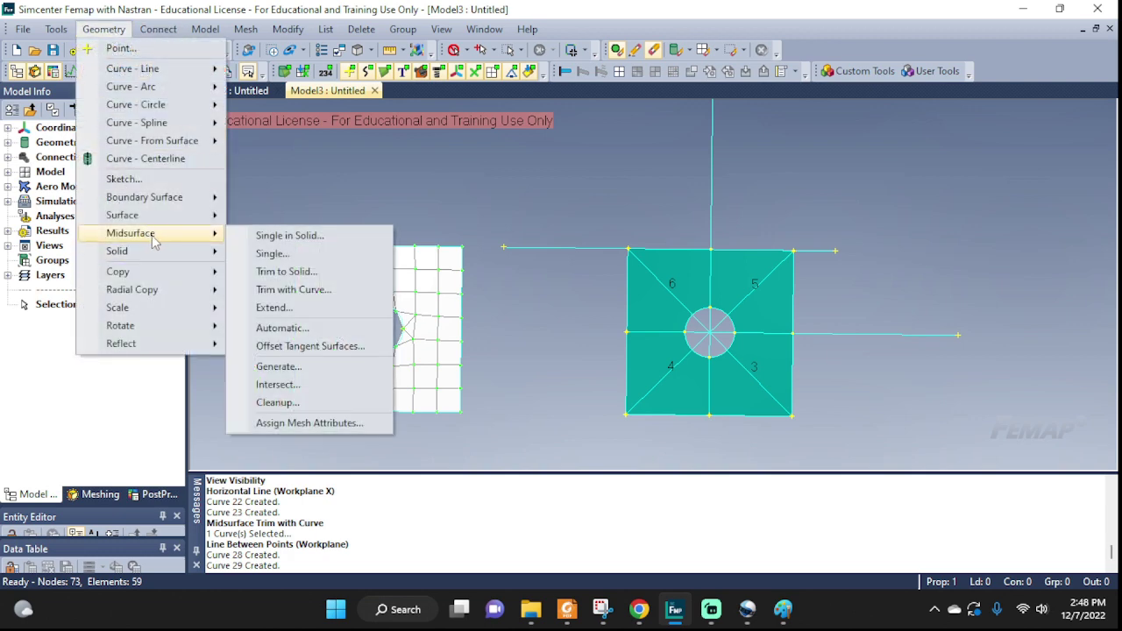
click(300, 296)
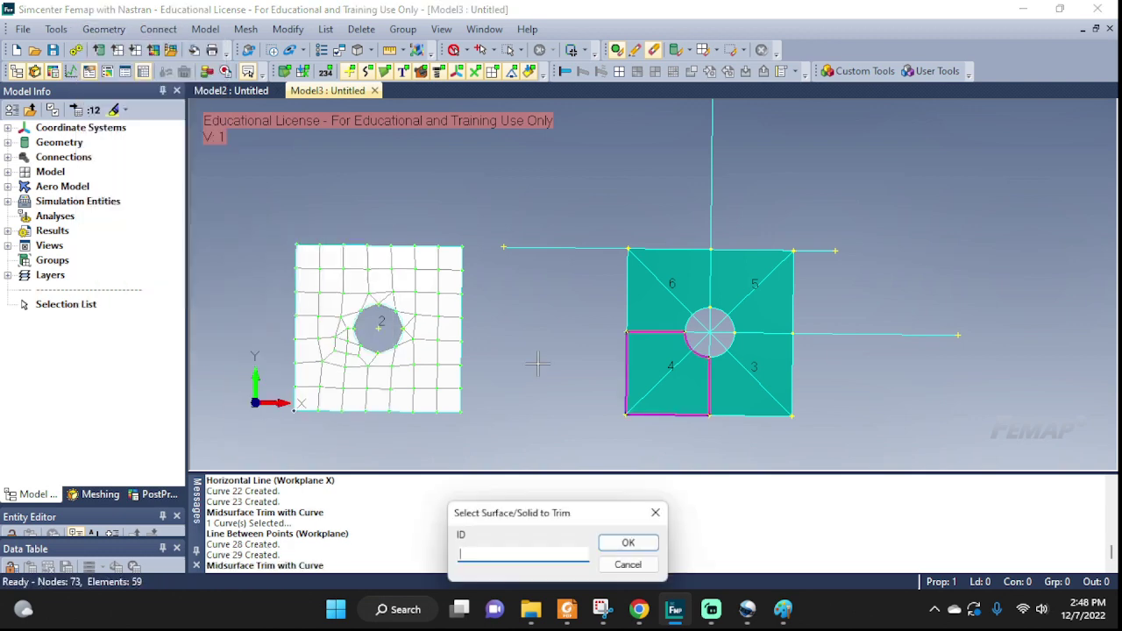
click(680, 402)
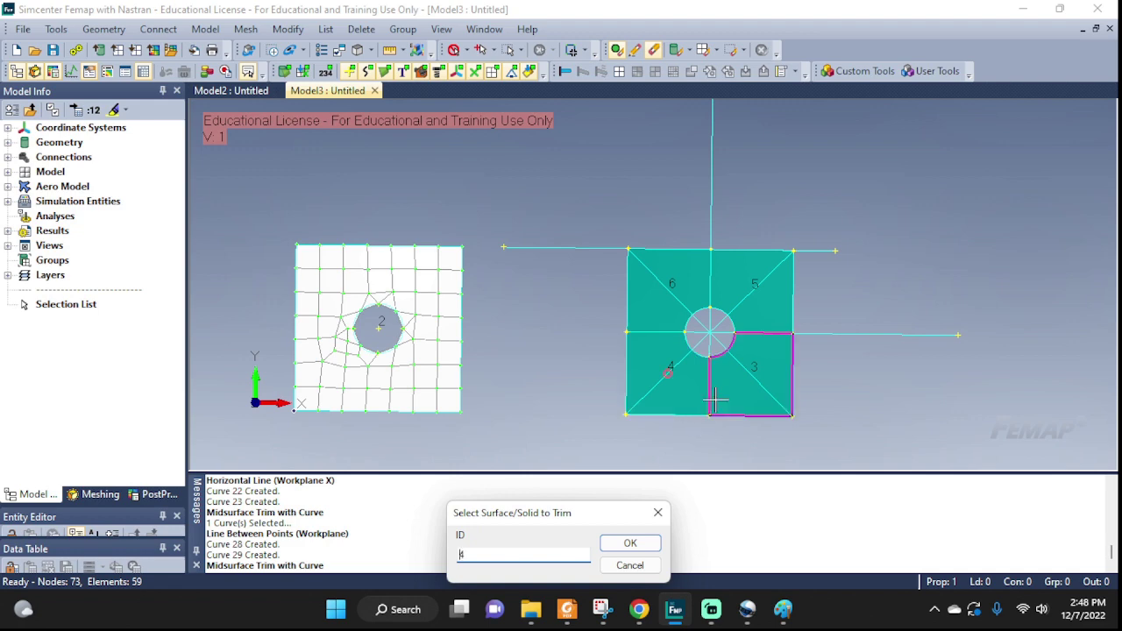
click(769, 305)
click(628, 545)
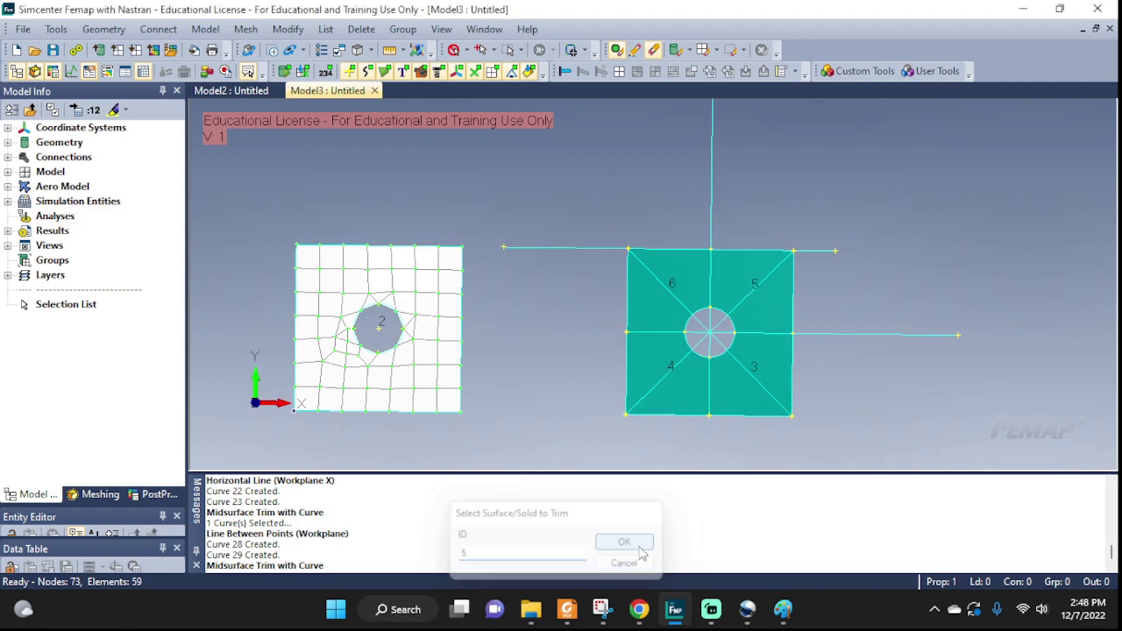
click(681, 357)
click(783, 547)
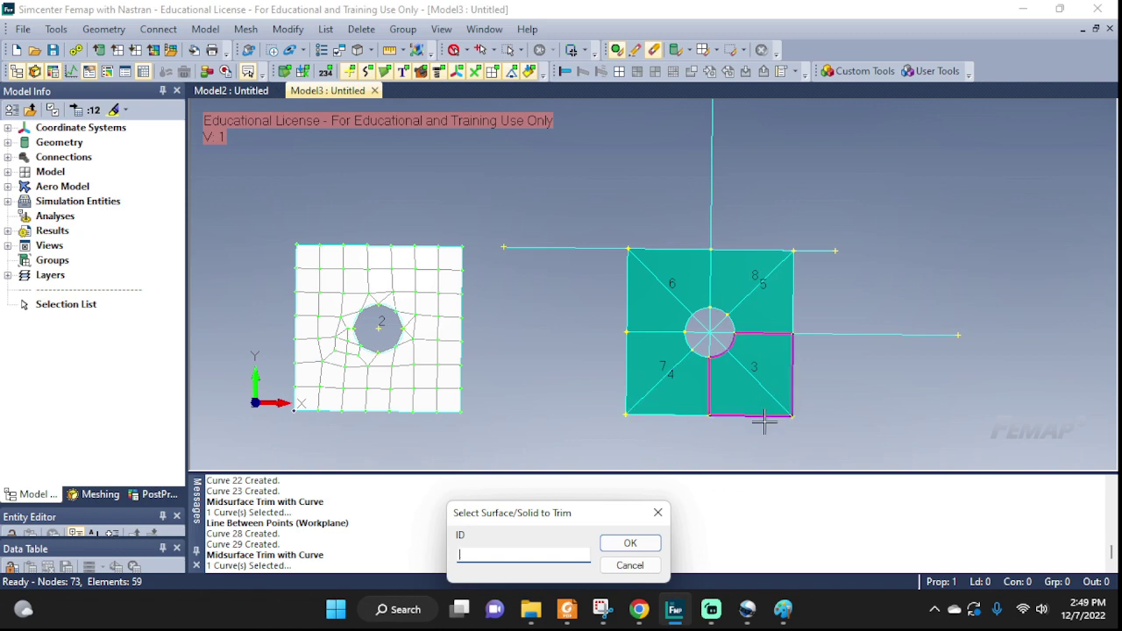
- Split surfaces 3 and 6 of the right plate with the upper-left to lower-right diagonal and end the trim command
click(751, 374)
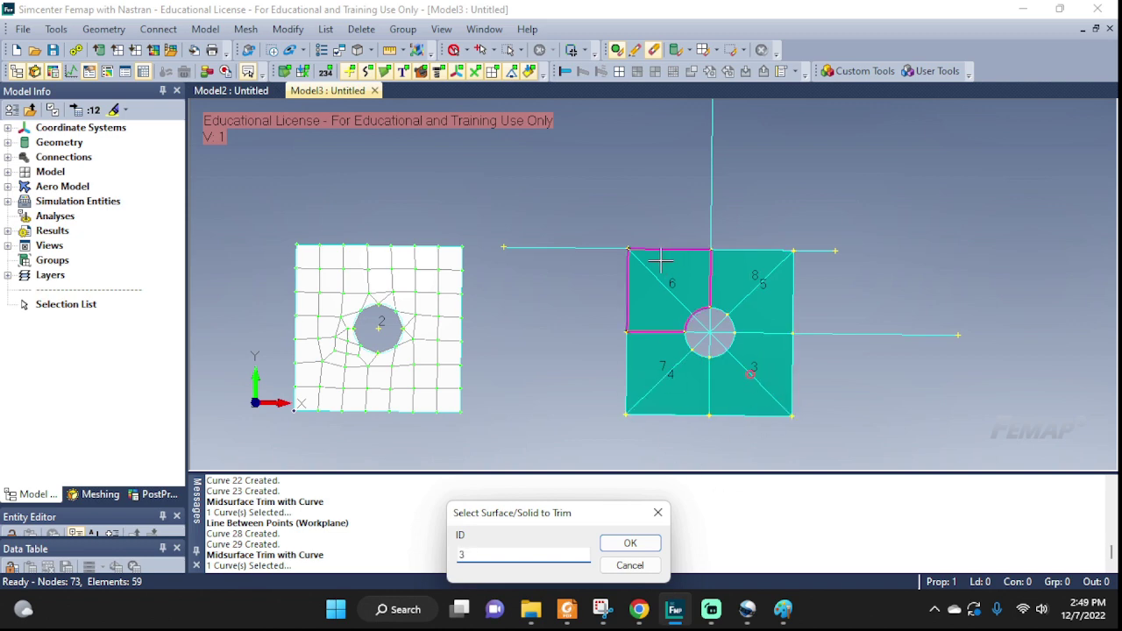
click(668, 289)
click(655, 545)
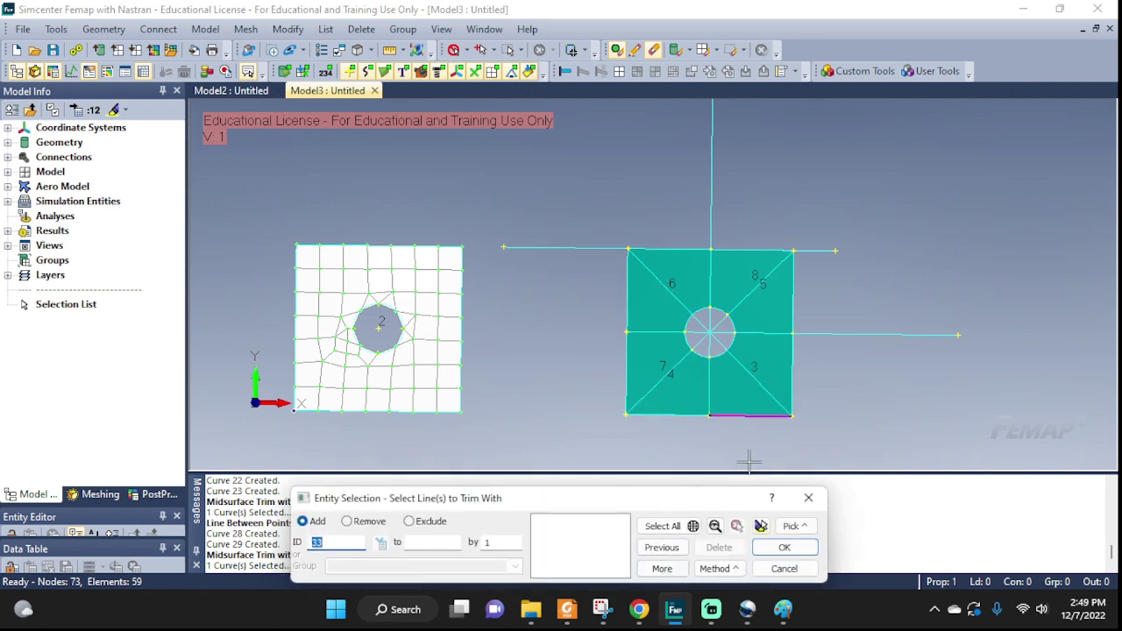
click(761, 386)
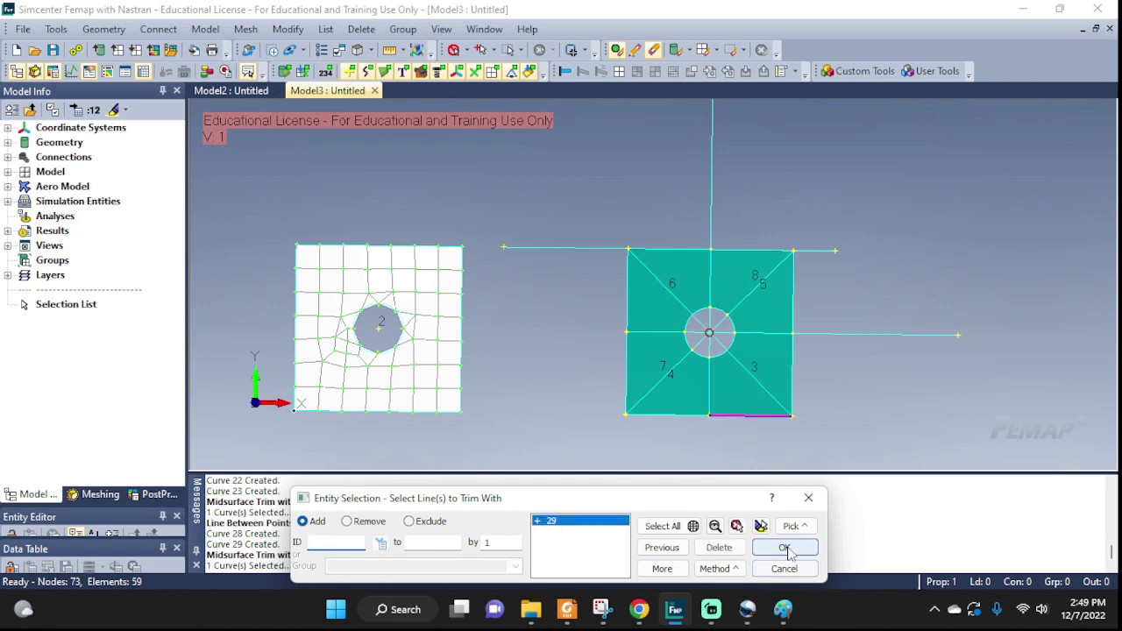
click(784, 547)
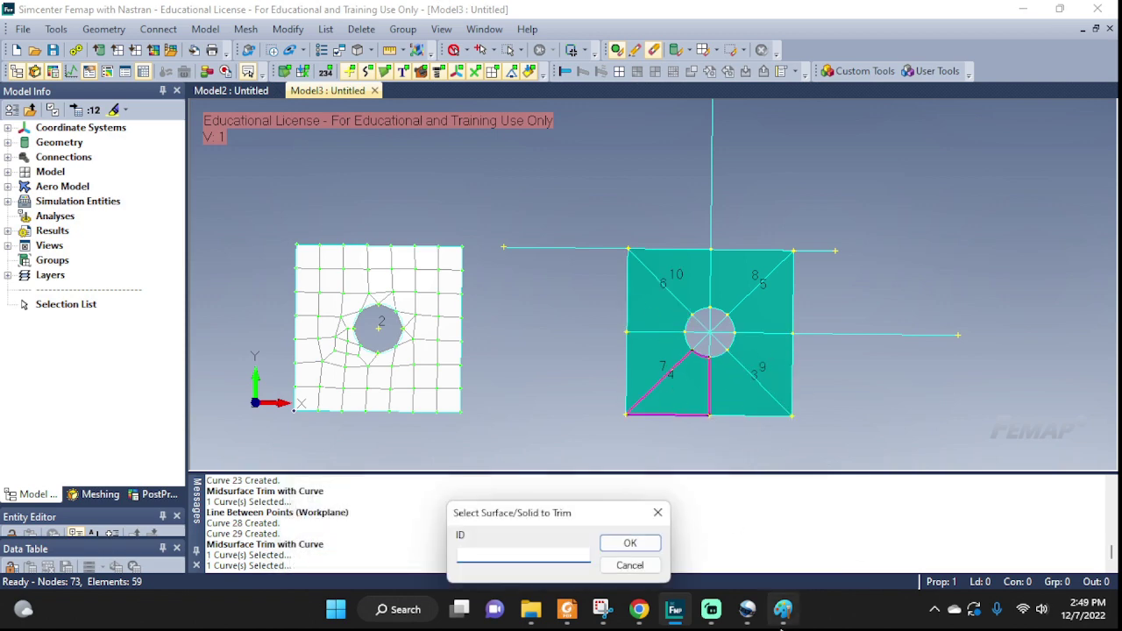
click(638, 565)
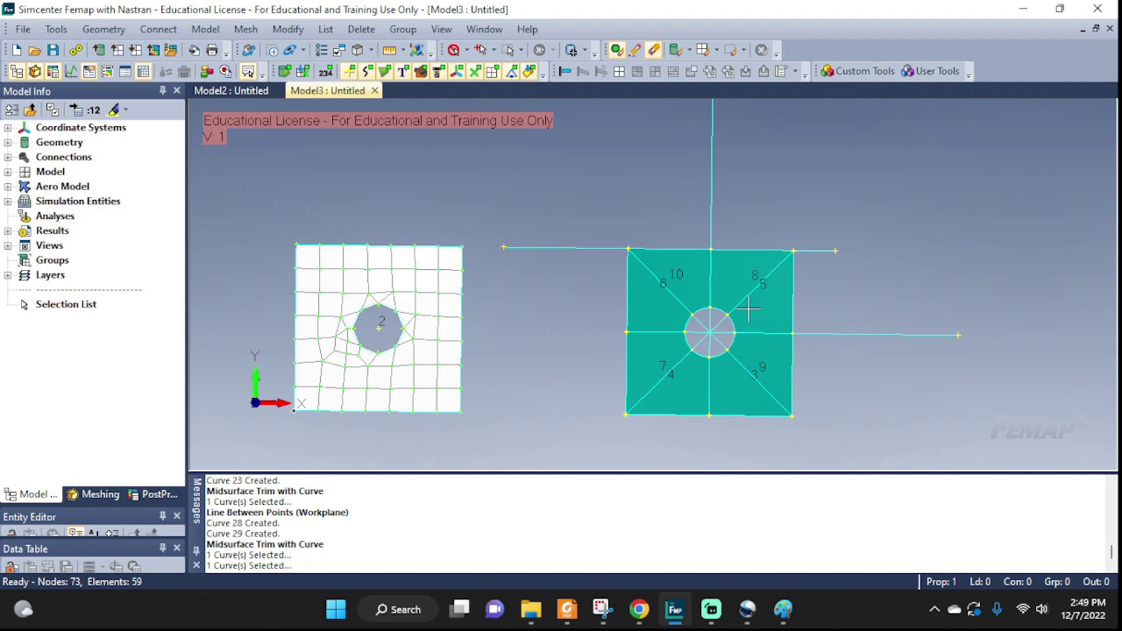
- Set the mesh size on all eight surfaces of the right plate, accepting element size 0.0595208 and the default sizing options
click(245, 29)
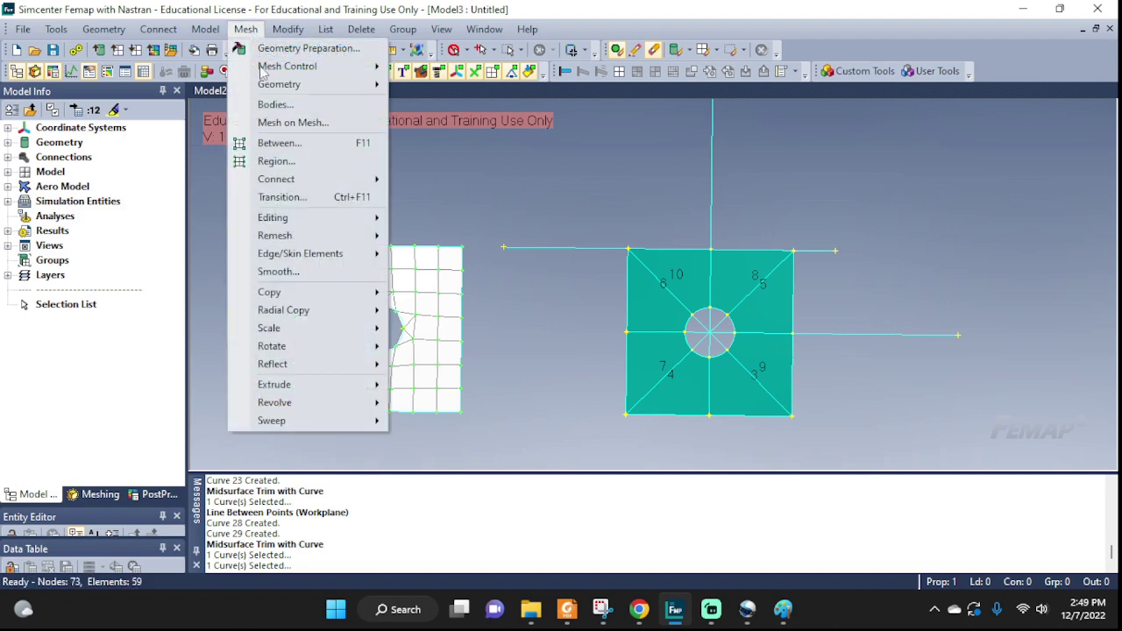
mouse_move(274, 87)
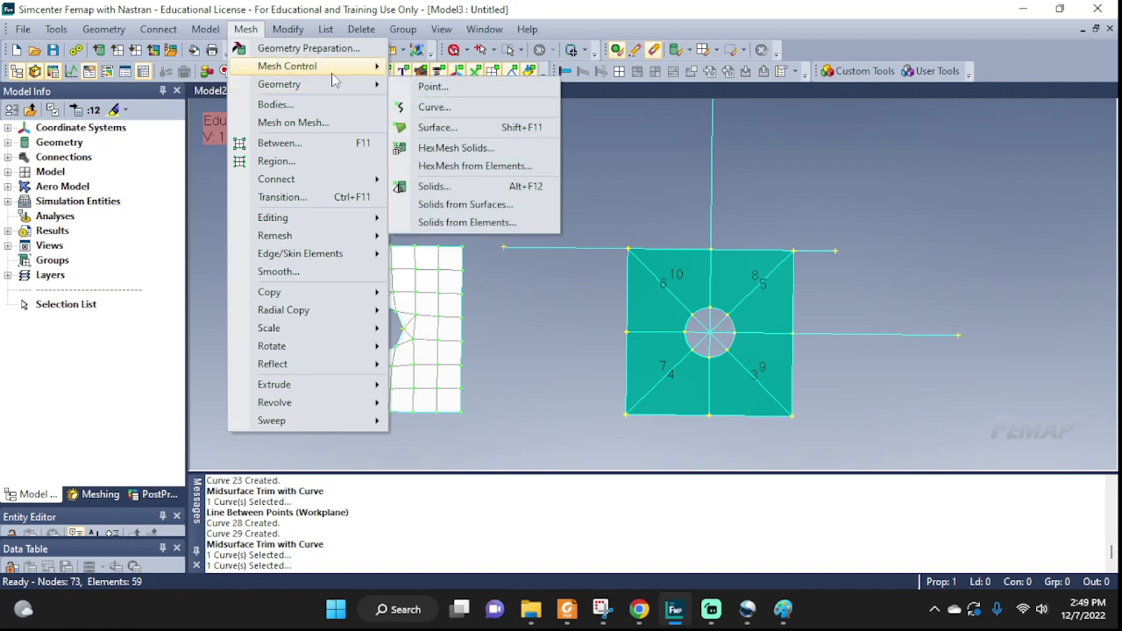
mouse_move(373, 67)
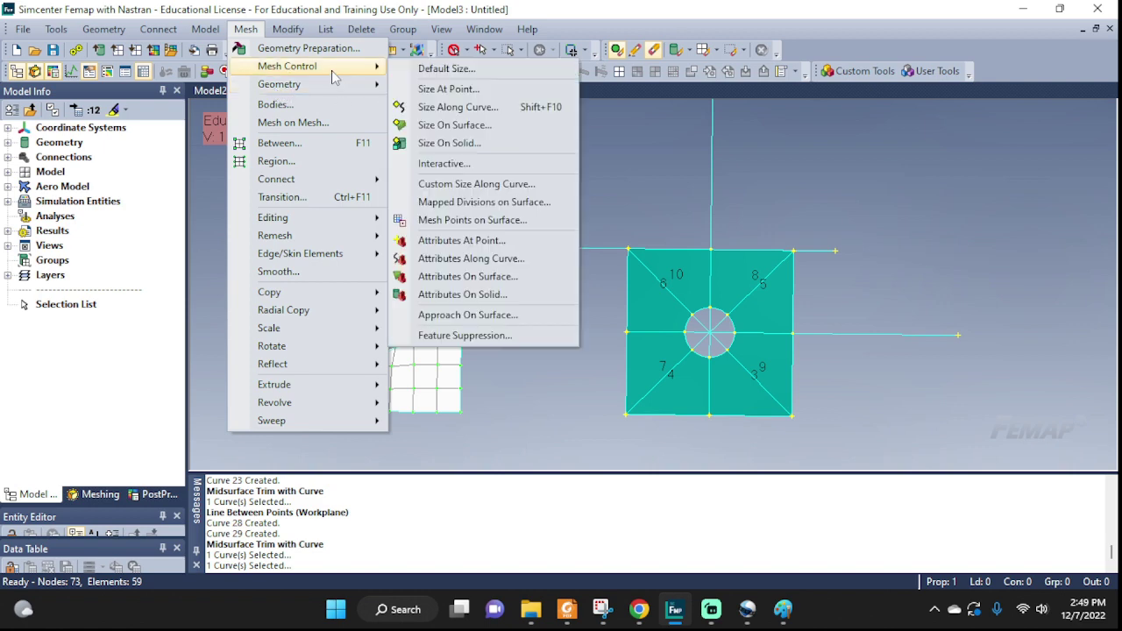
click(449, 130)
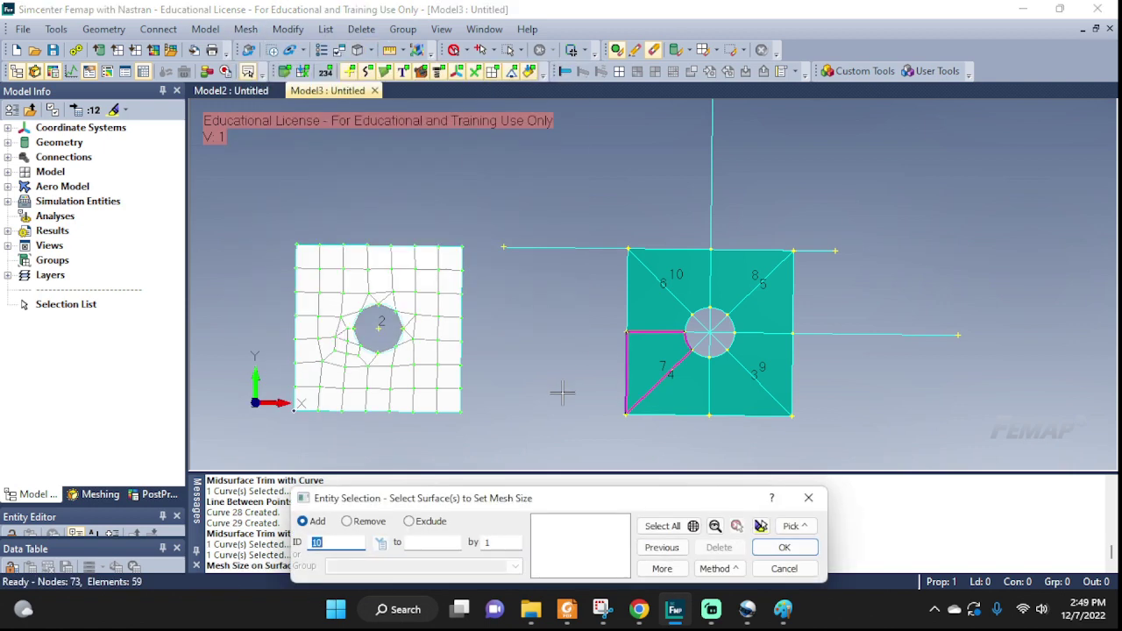
click(653, 312)
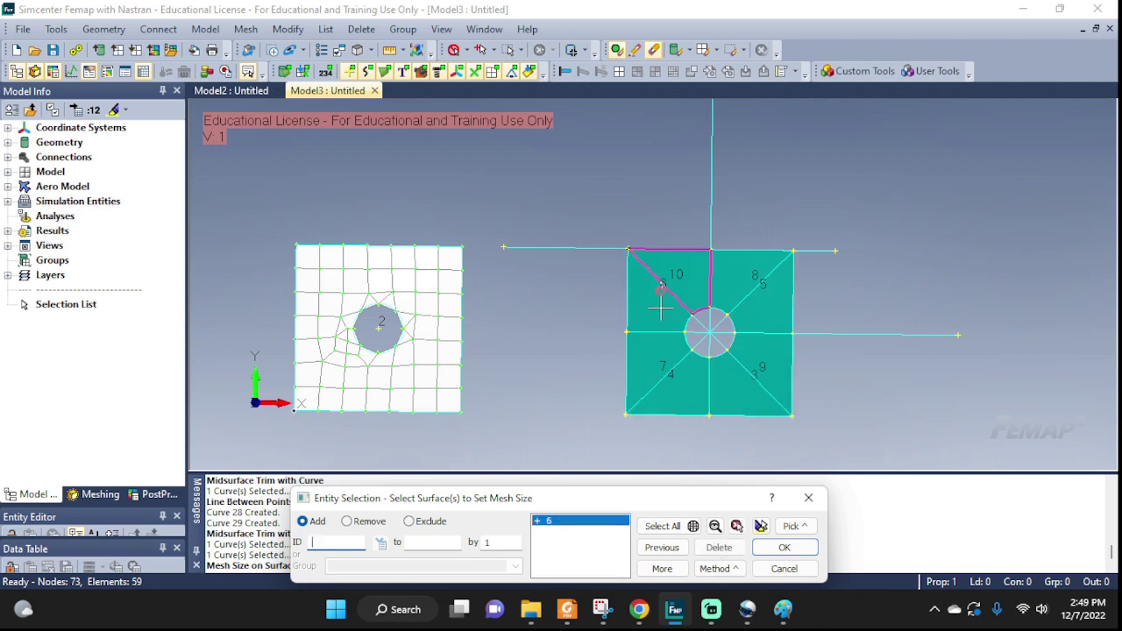
click(658, 308)
click(762, 303)
click(763, 302)
click(751, 363)
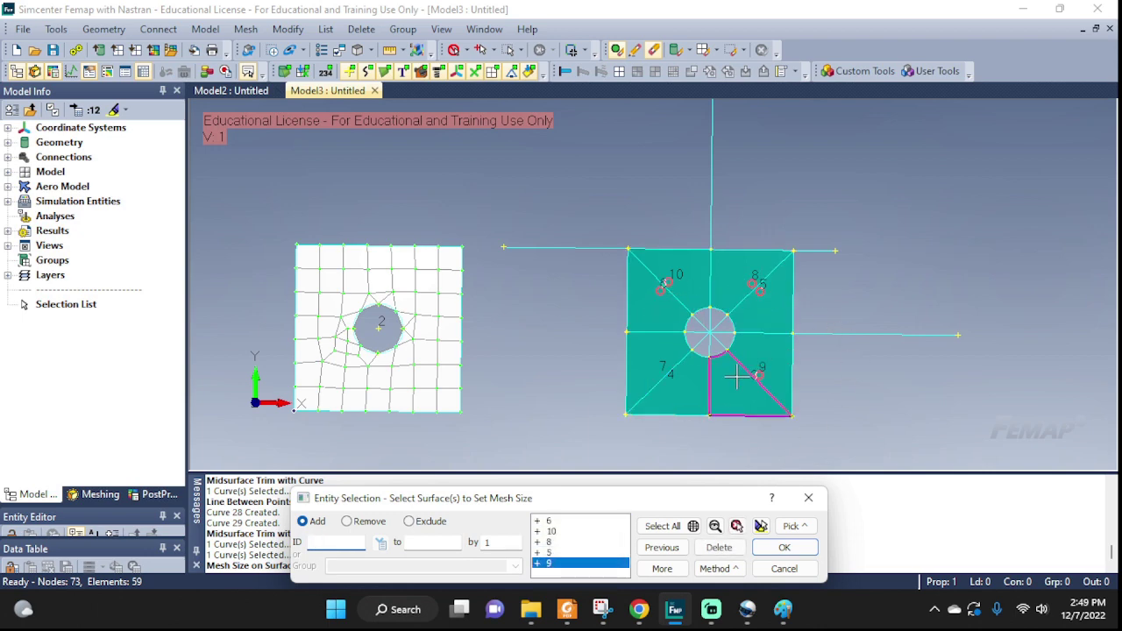
click(751, 365)
click(659, 368)
click(659, 368)
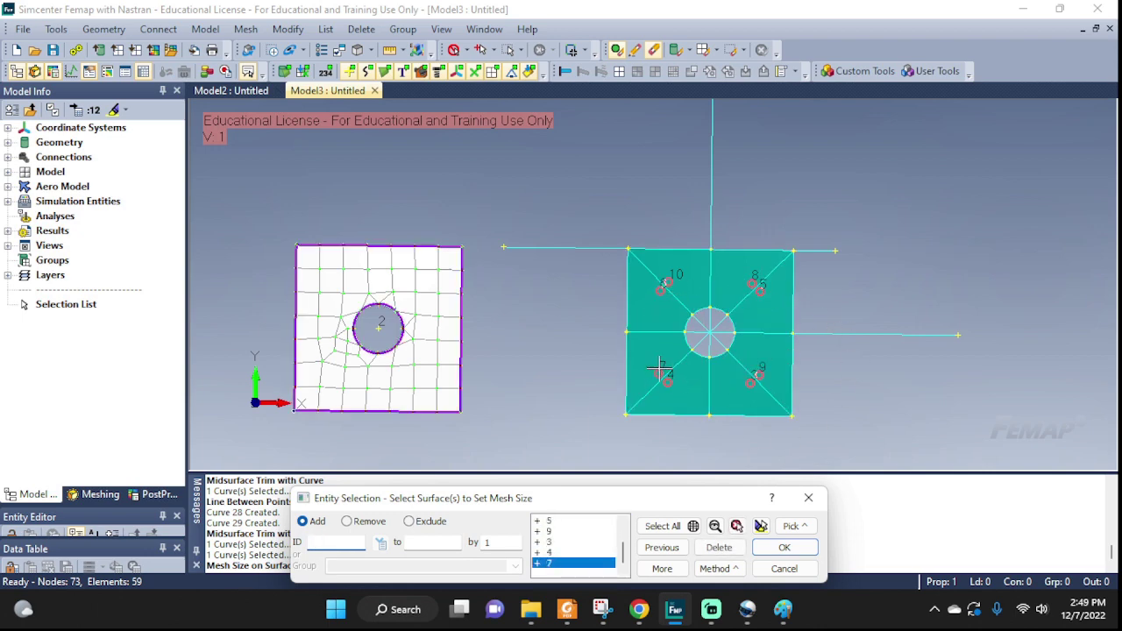
click(759, 526)
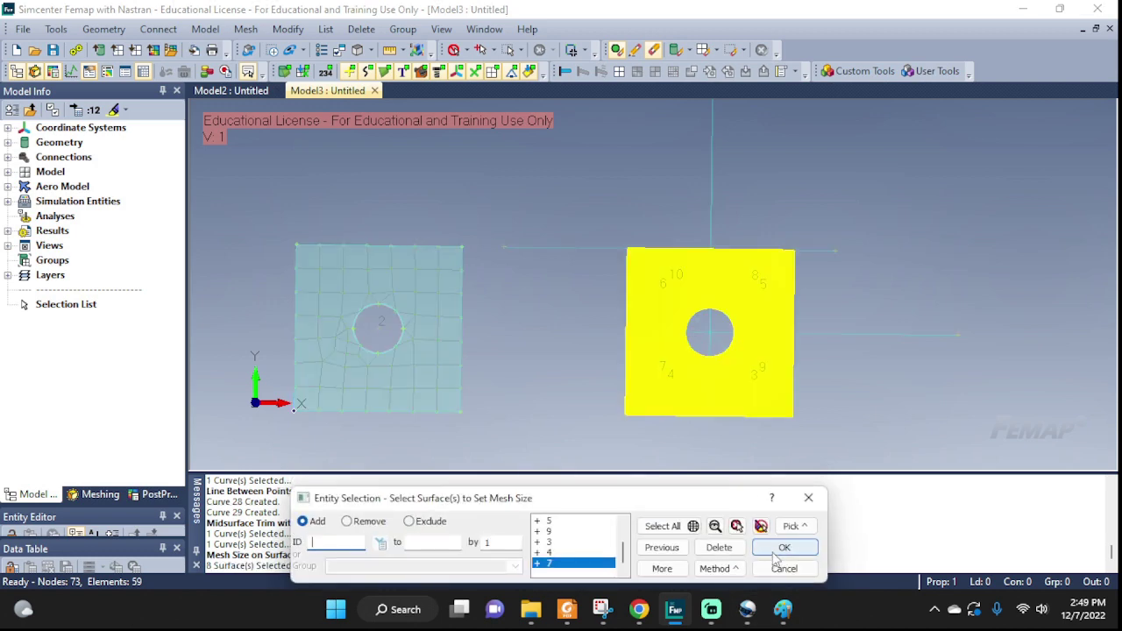
click(779, 549)
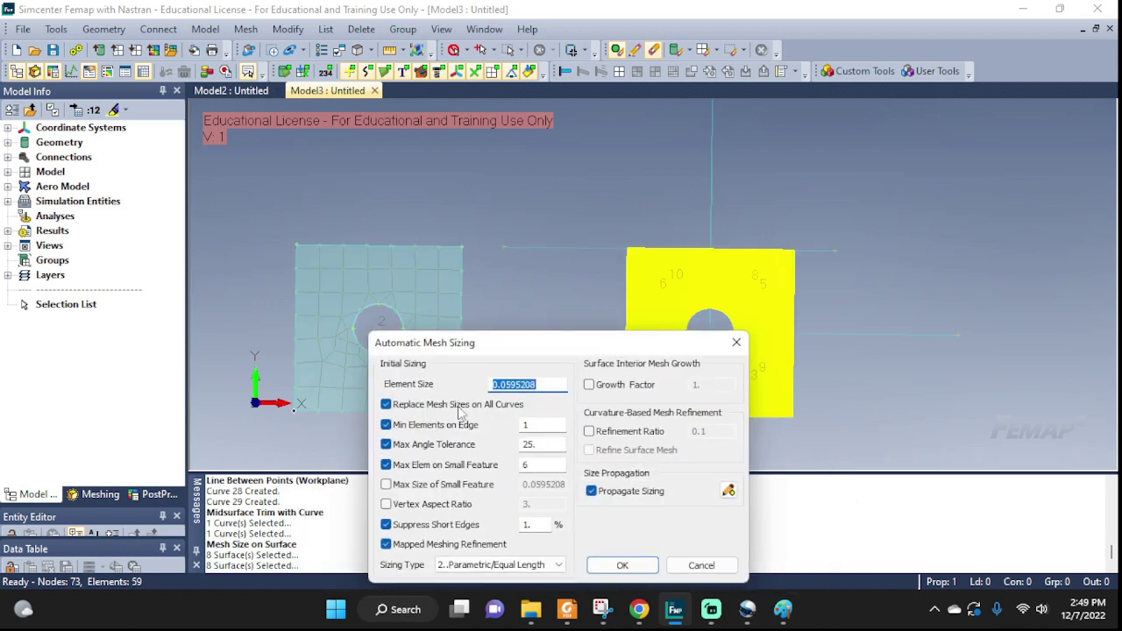
click(619, 570)
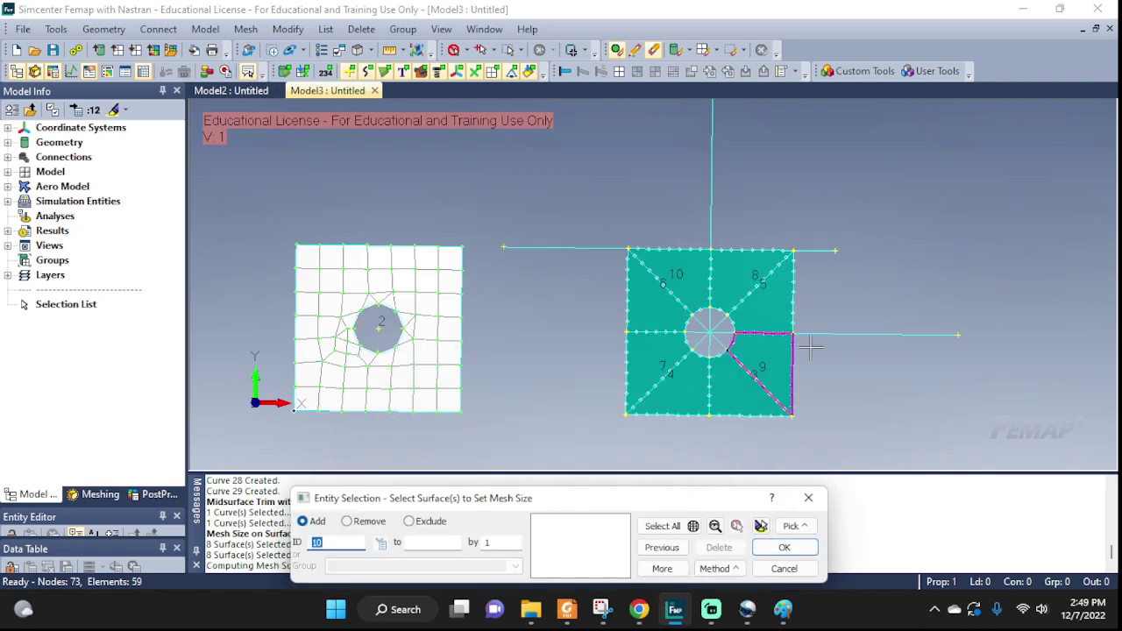
- Leave the repeated mesh size command without choosing further surfaces
click(784, 569)
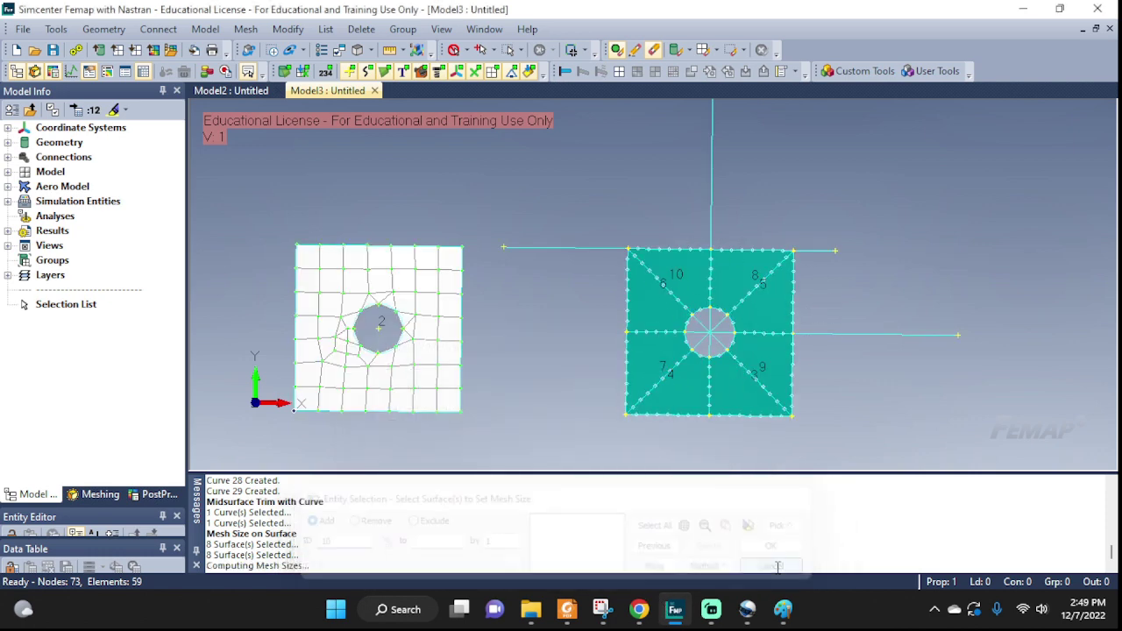
double_click(246, 15)
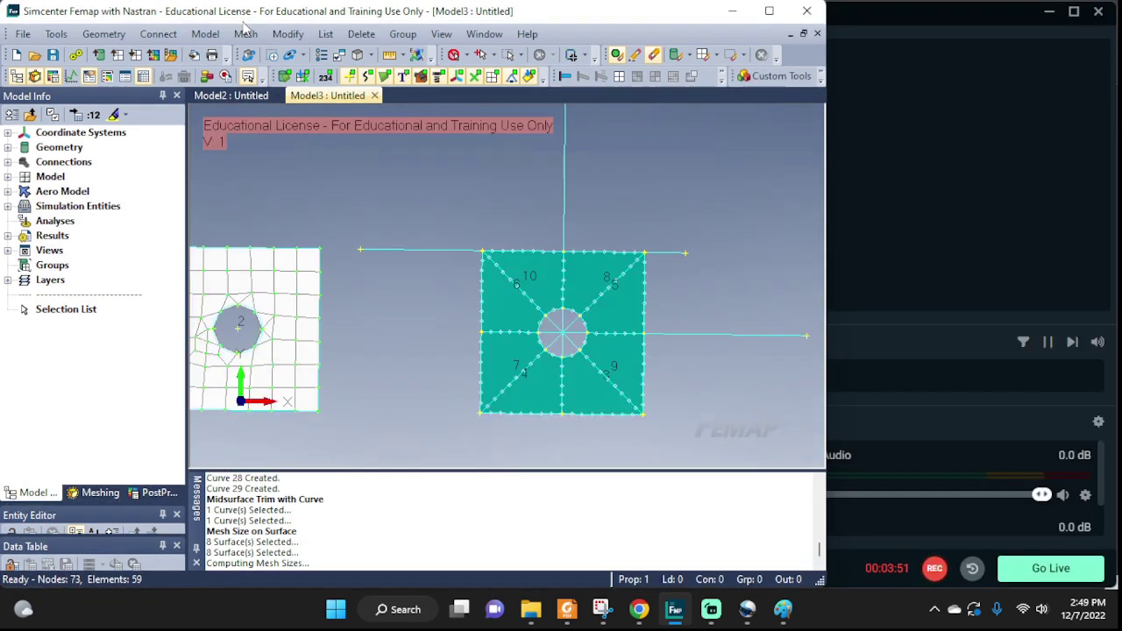
double_click(245, 15)
- Mesh all eight surfaces of the right plate with quad elements, using property 1..P1, the automatic mesher and mapped meshing on
click(246, 29)
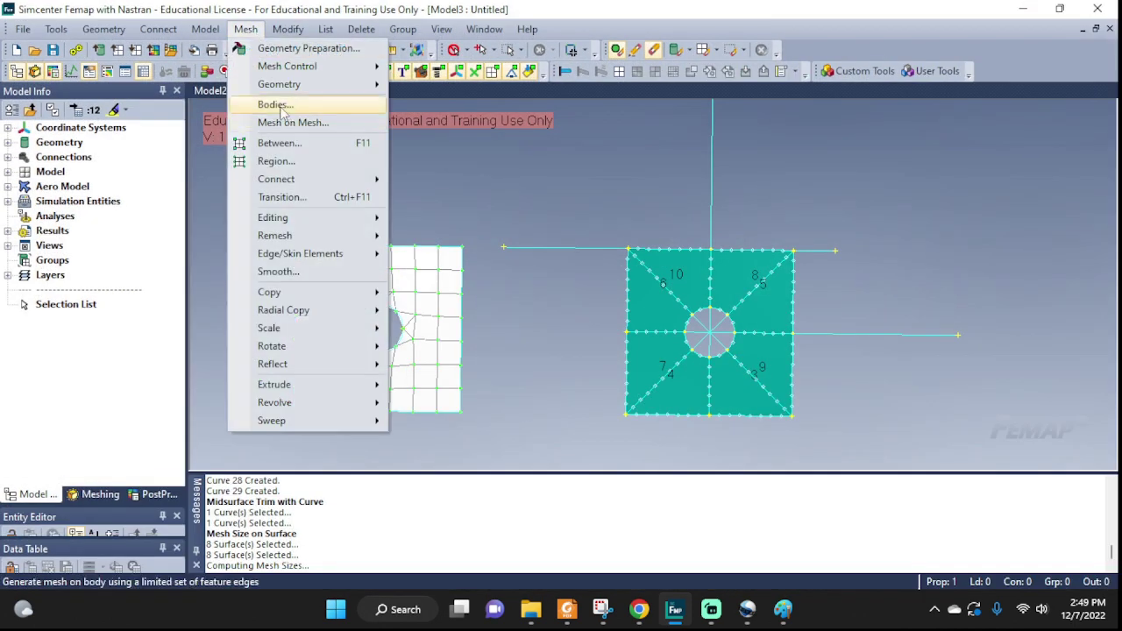
mouse_move(293, 91)
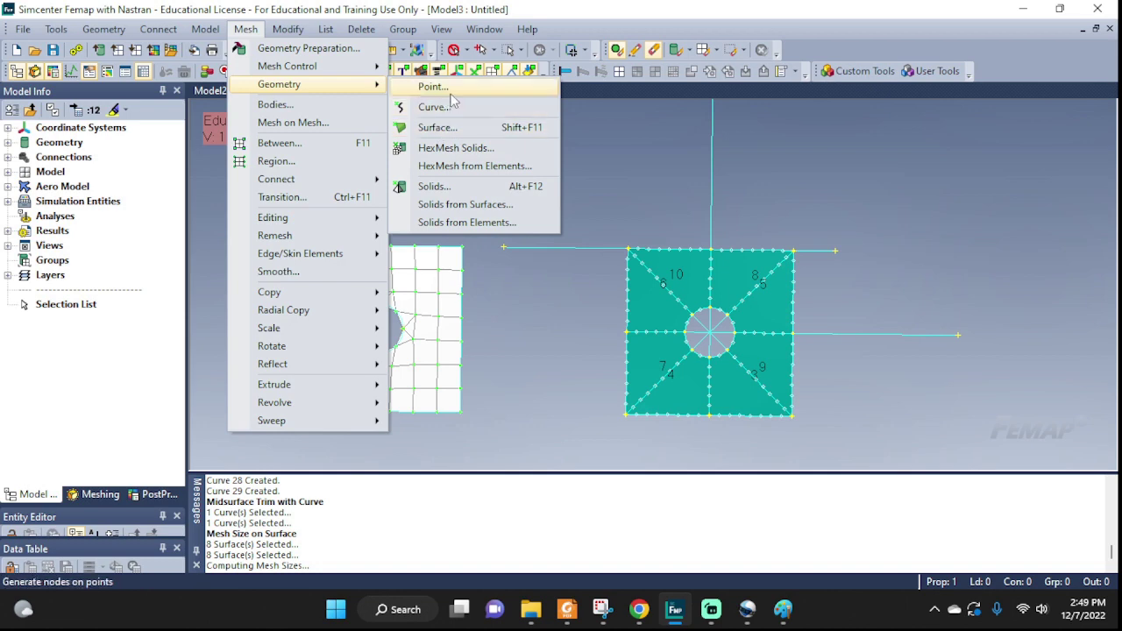
click(549, 127)
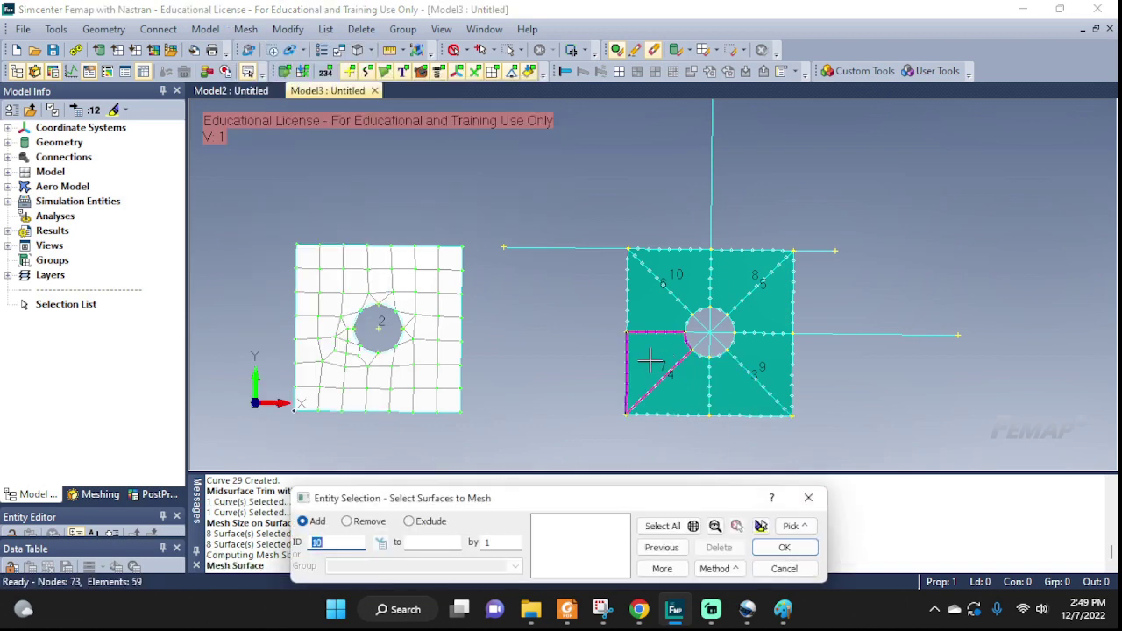
click(681, 274)
click(682, 273)
click(721, 275)
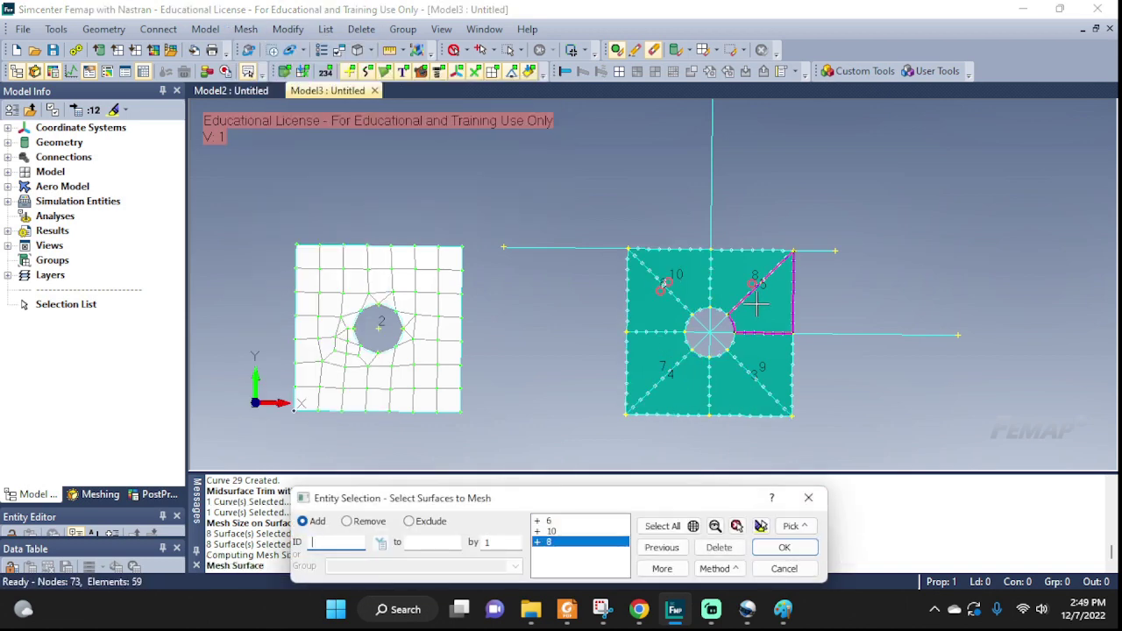
click(760, 320)
click(763, 367)
click(736, 386)
click(675, 397)
click(645, 368)
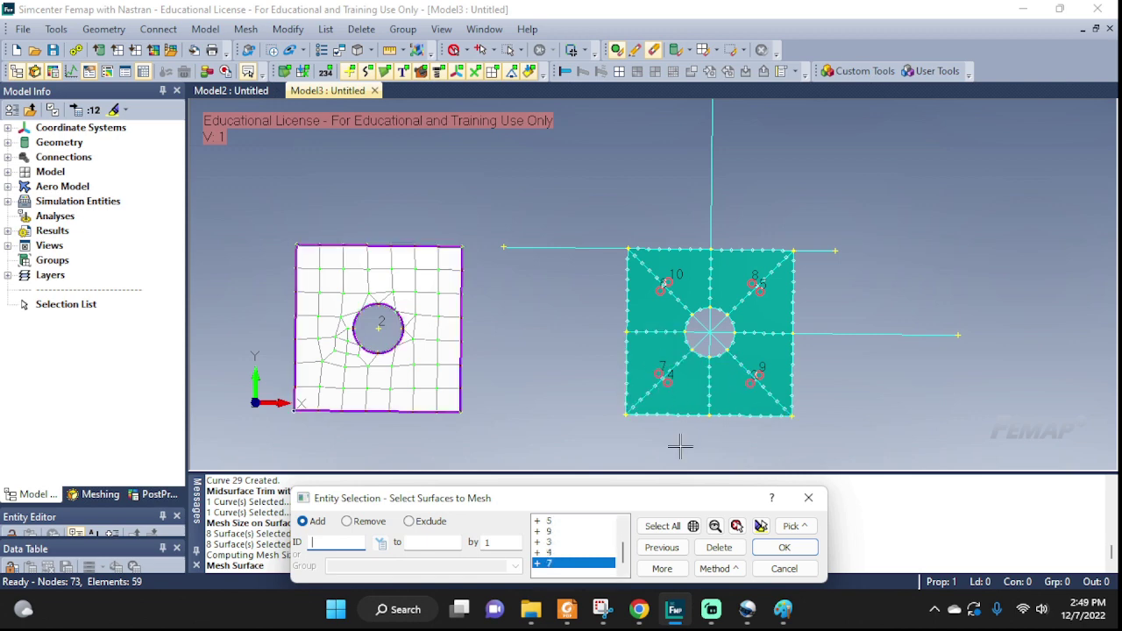
click(783, 547)
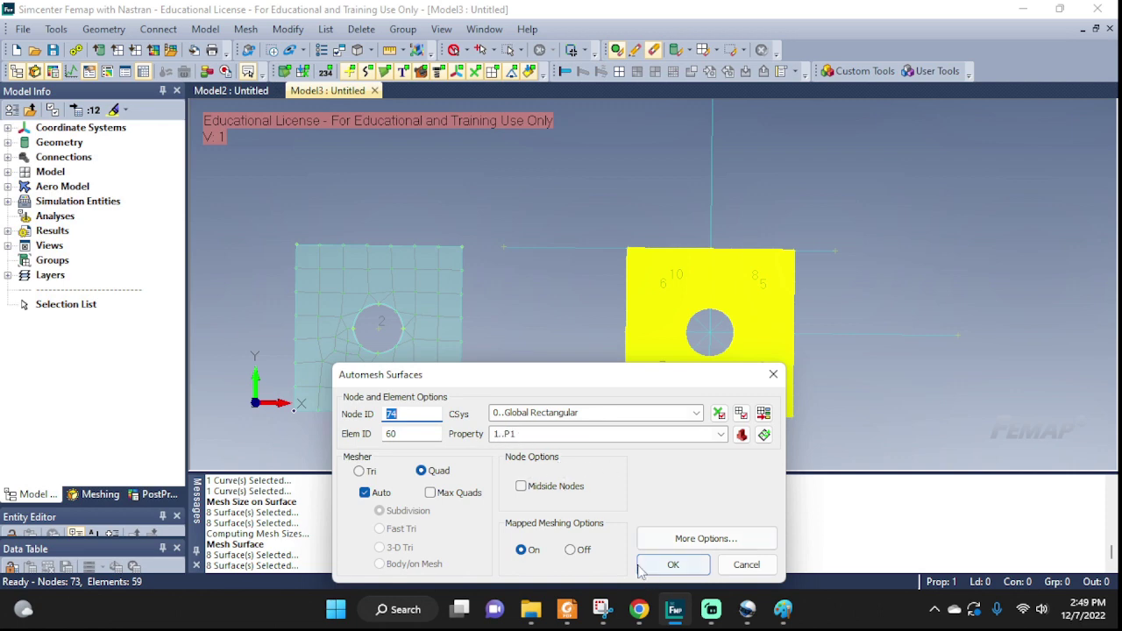
click(673, 568)
- Inspect the quad mesh around the right plate's hole and undo the surface mesh
scroll(756, 302, up, 2)
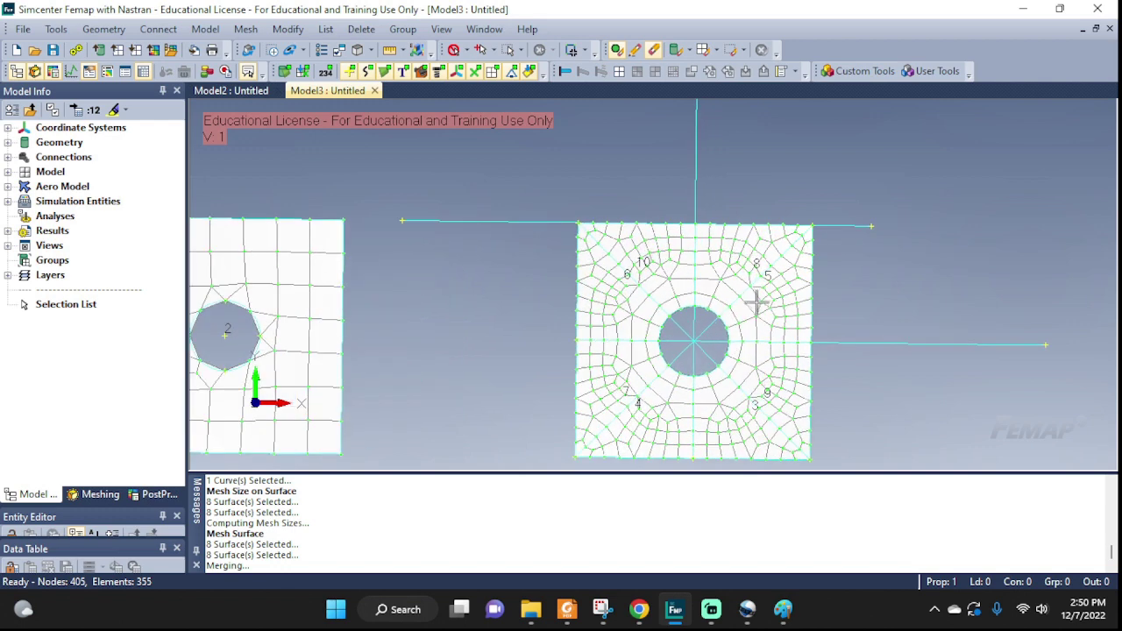
scroll(805, 307, up, 4)
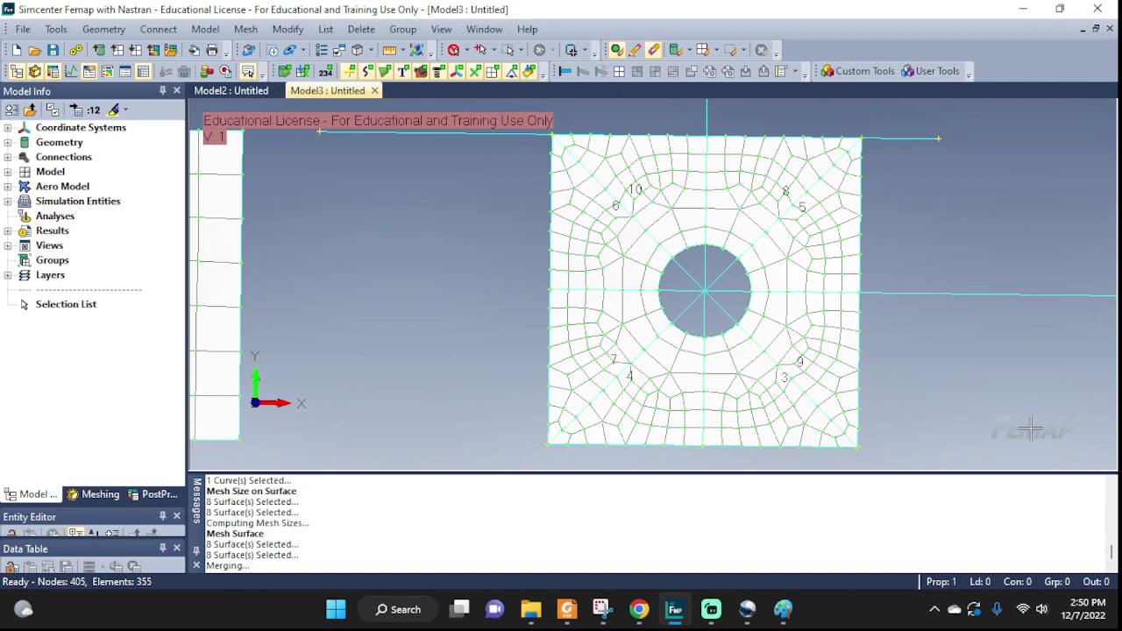
key(ctrl+z)
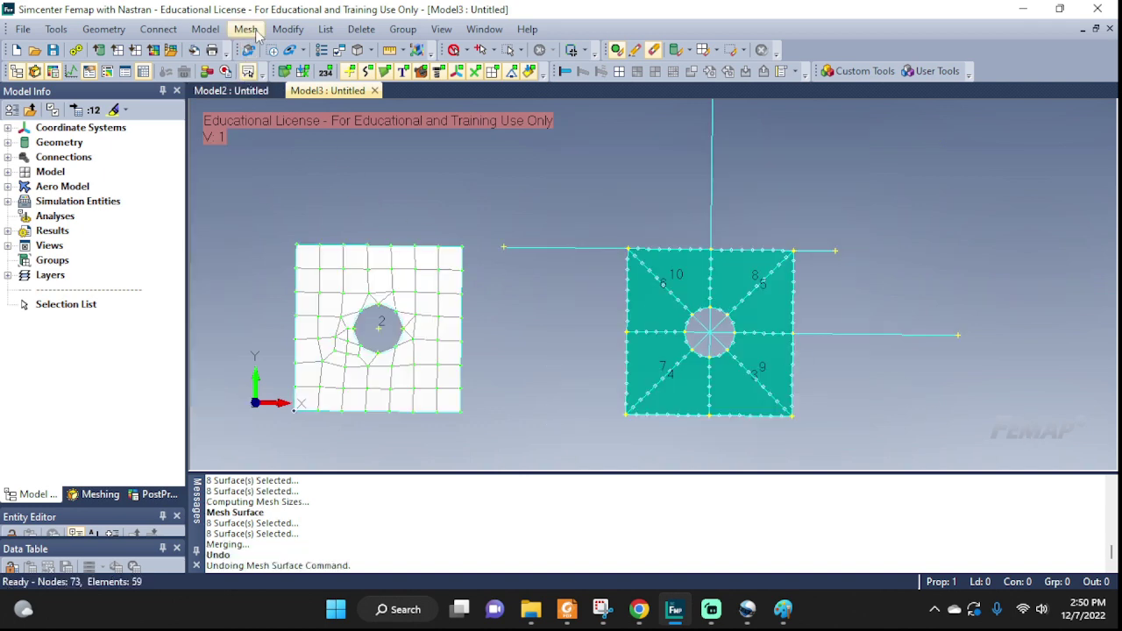
- Box-select the right plate's eight surfaces and mesh them with tri elements, using property 1..P1, the automatic mesher and mapped meshing on
click(255, 31)
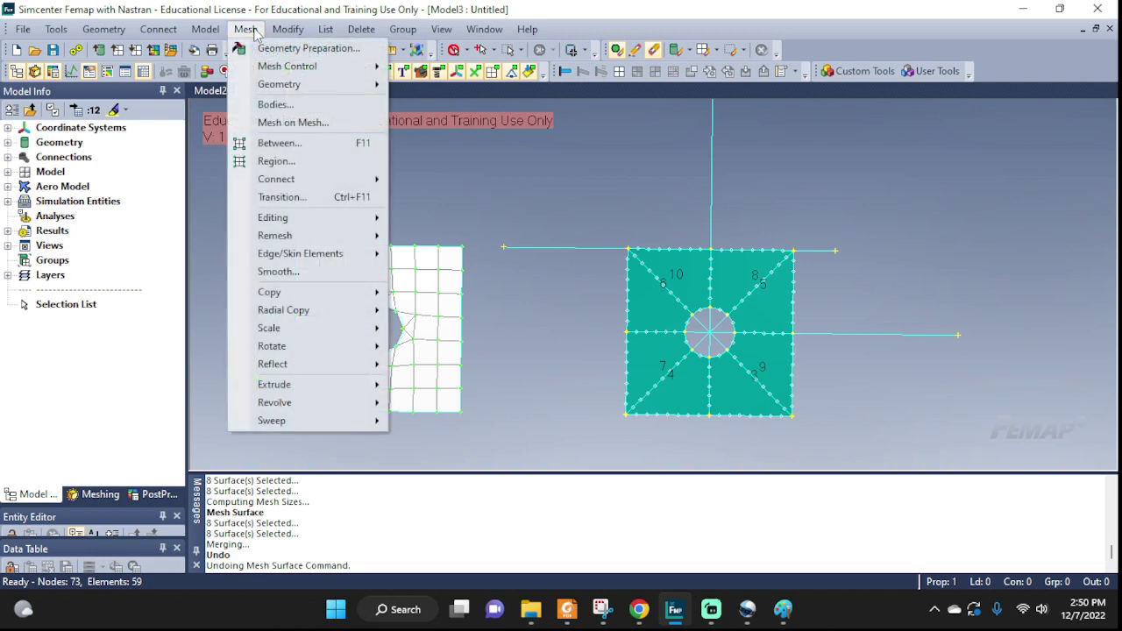
mouse_move(313, 92)
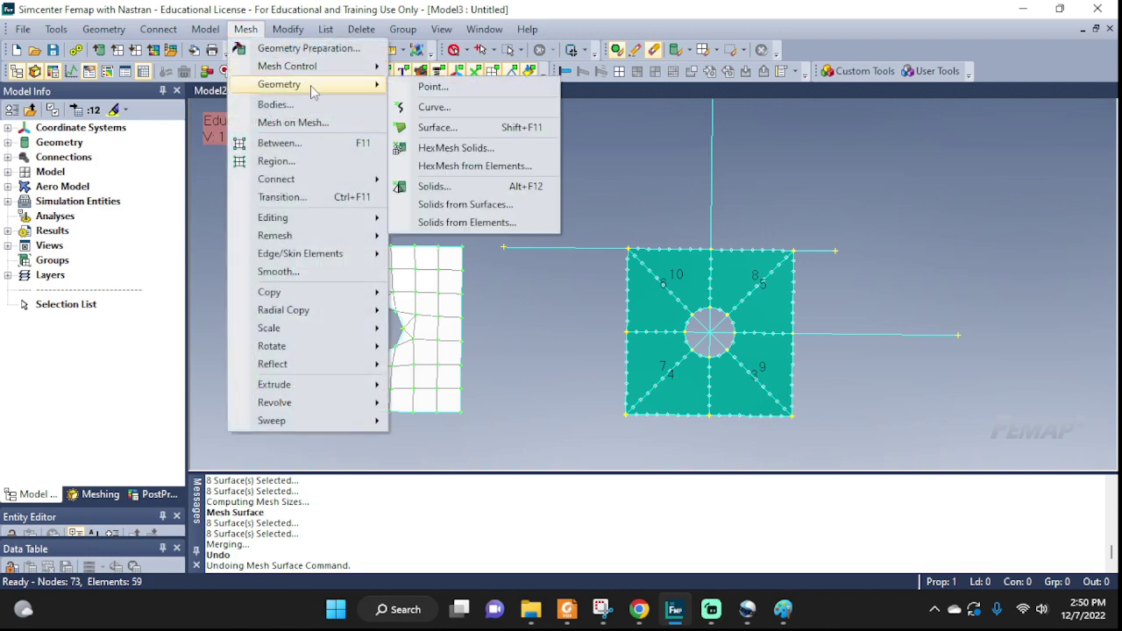
click(458, 128)
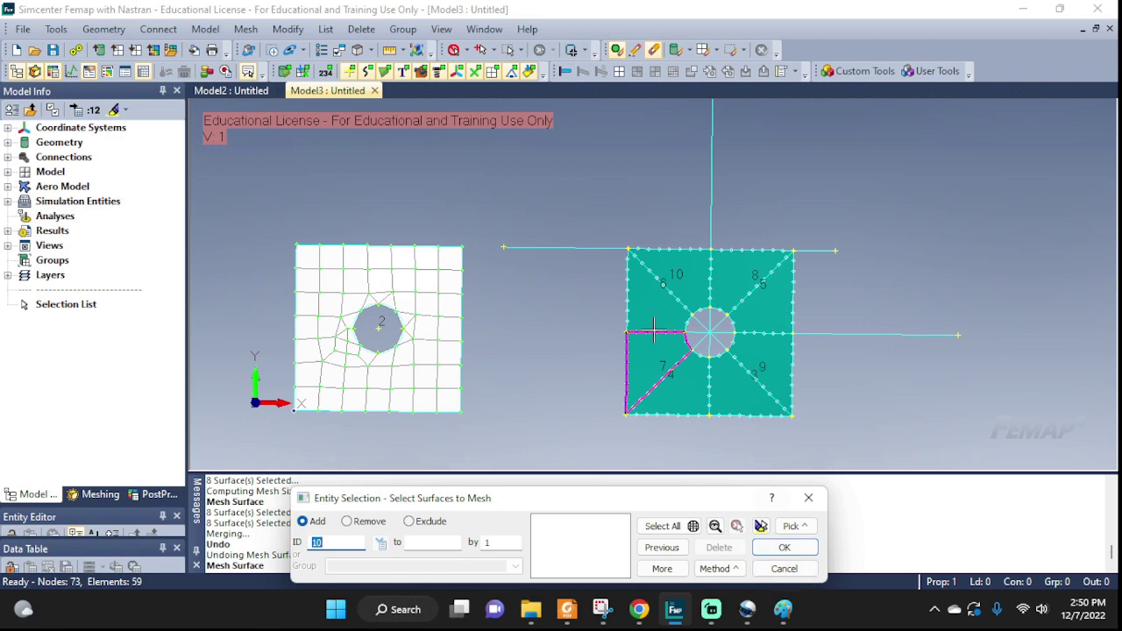
click(793, 529)
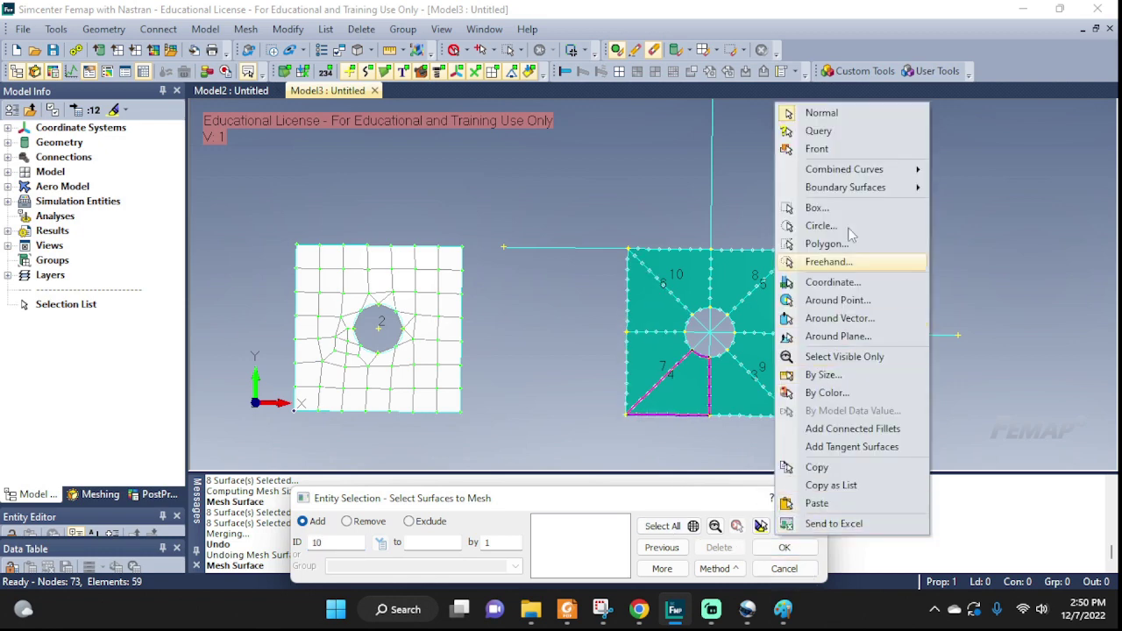
click(810, 208)
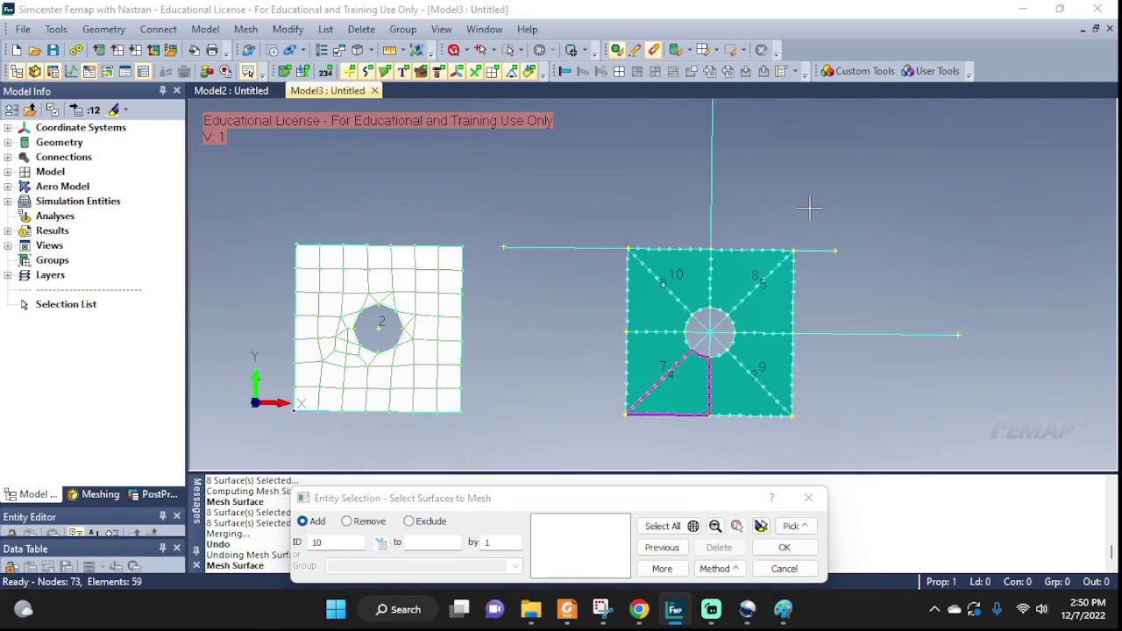
click(592, 209)
click(827, 421)
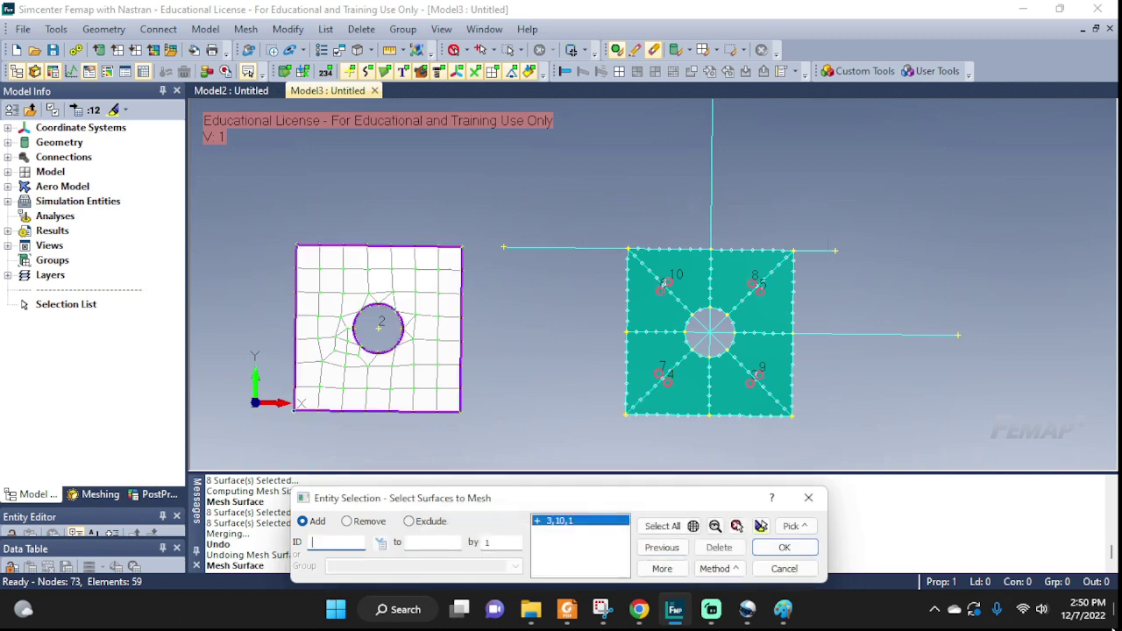
click(780, 547)
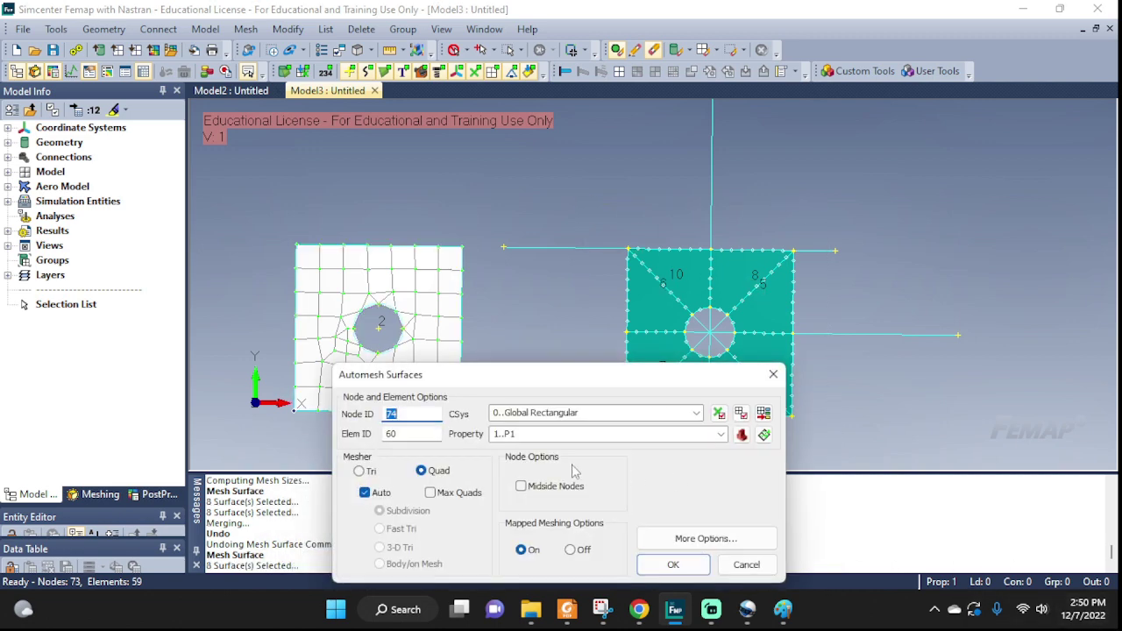
click(358, 471)
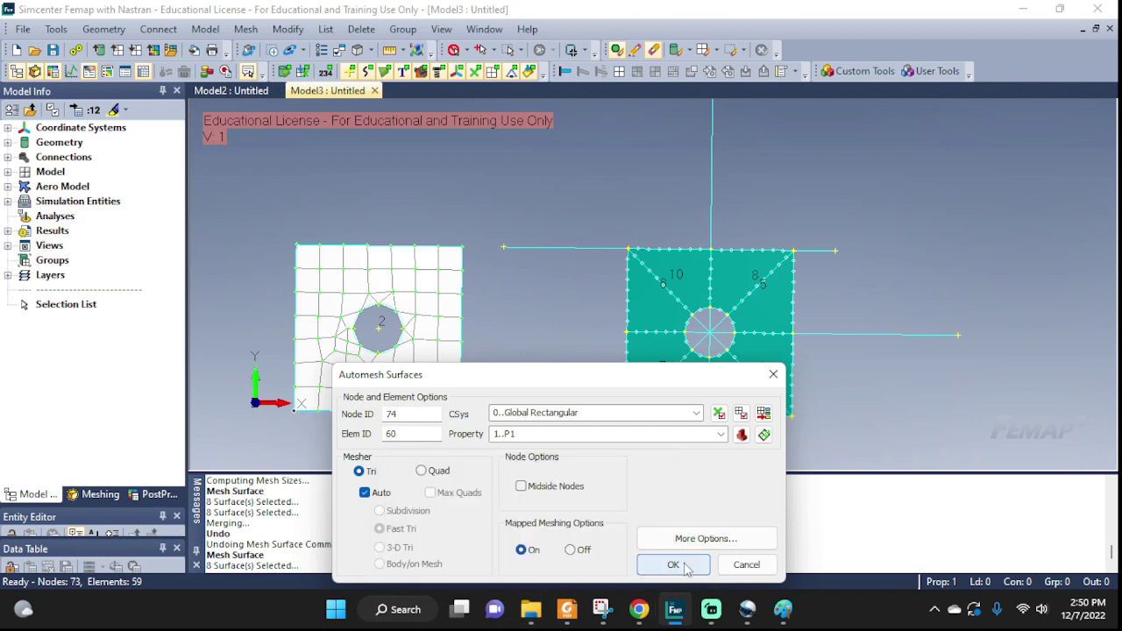
click(672, 565)
- Examine the triangular mesh around the right plate's hole and compare it with the left plate's quad mesh
scroll(776, 326, up, 3)
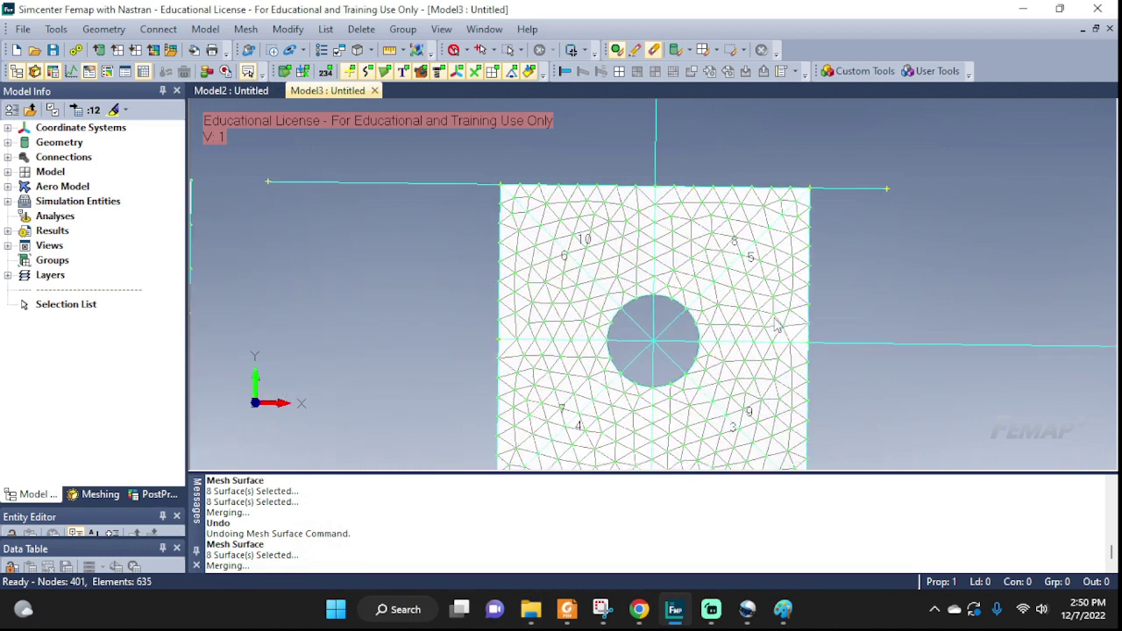
scroll(769, 355, up, 4)
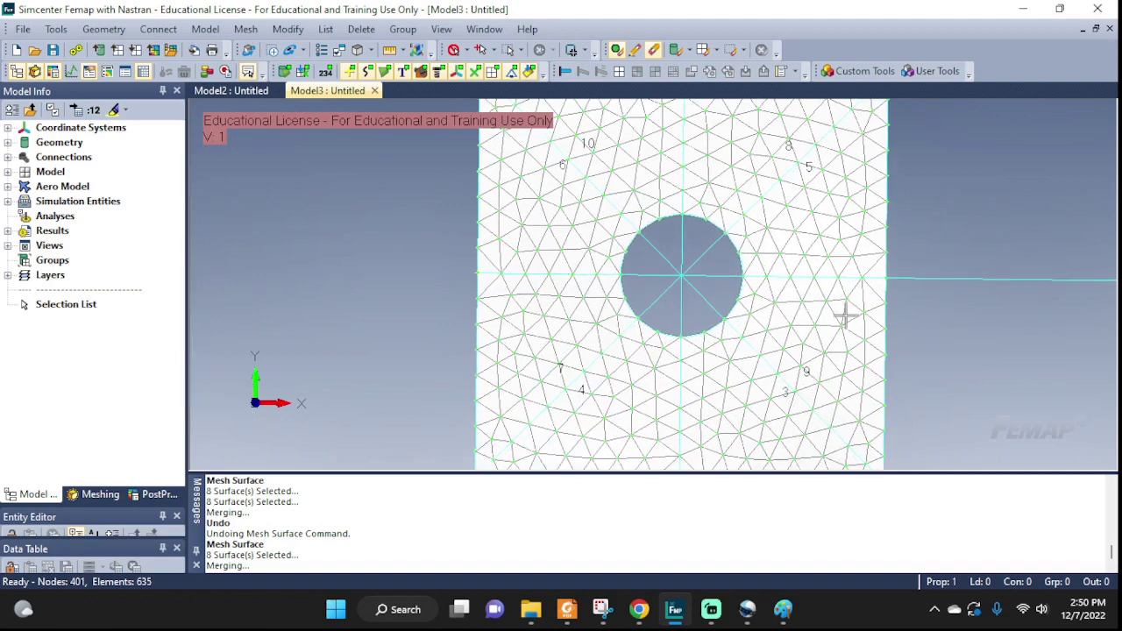
scroll(845, 316, down, 2)
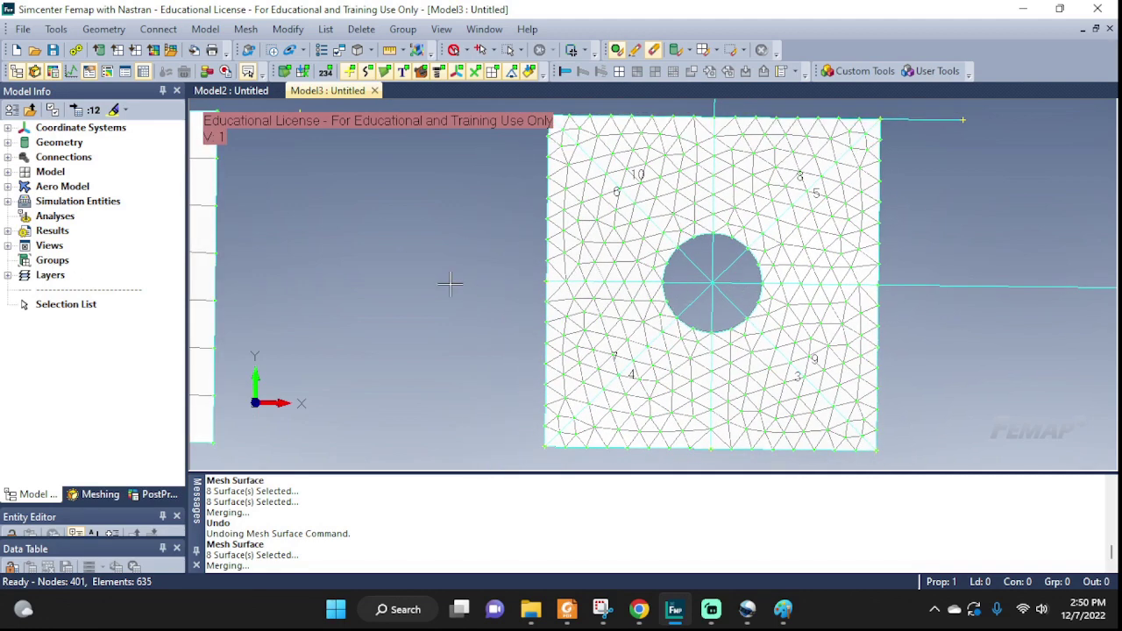
scroll(450, 283, down, 1)
middle_drag(446, 290, 674, 308)
scroll(927, 358, down, 2)
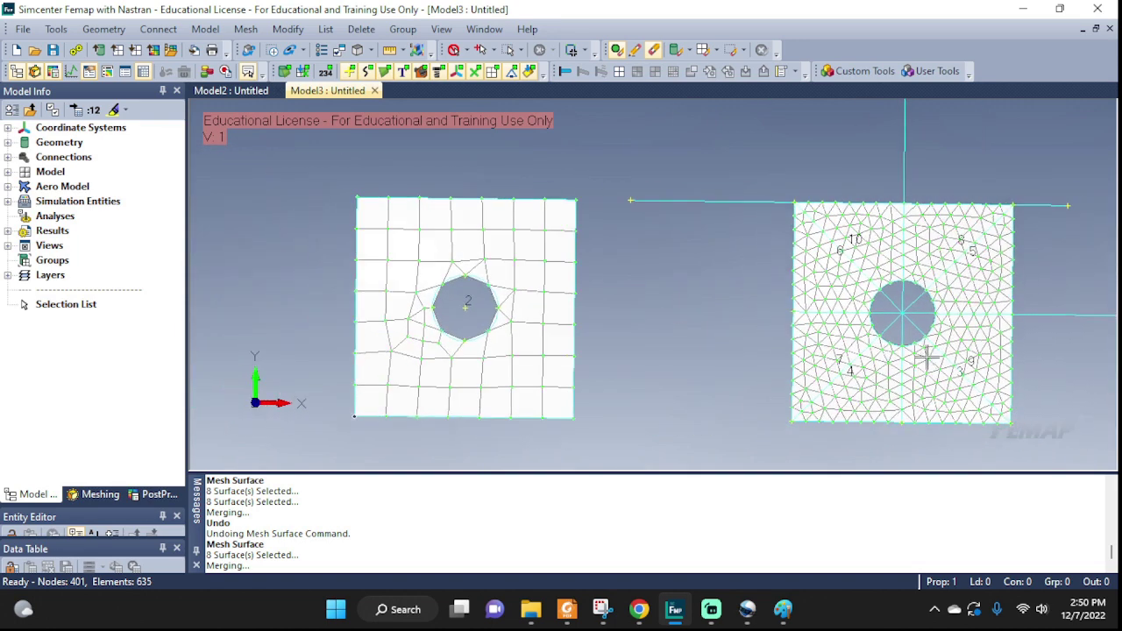
middle_drag(976, 375, 919, 371)
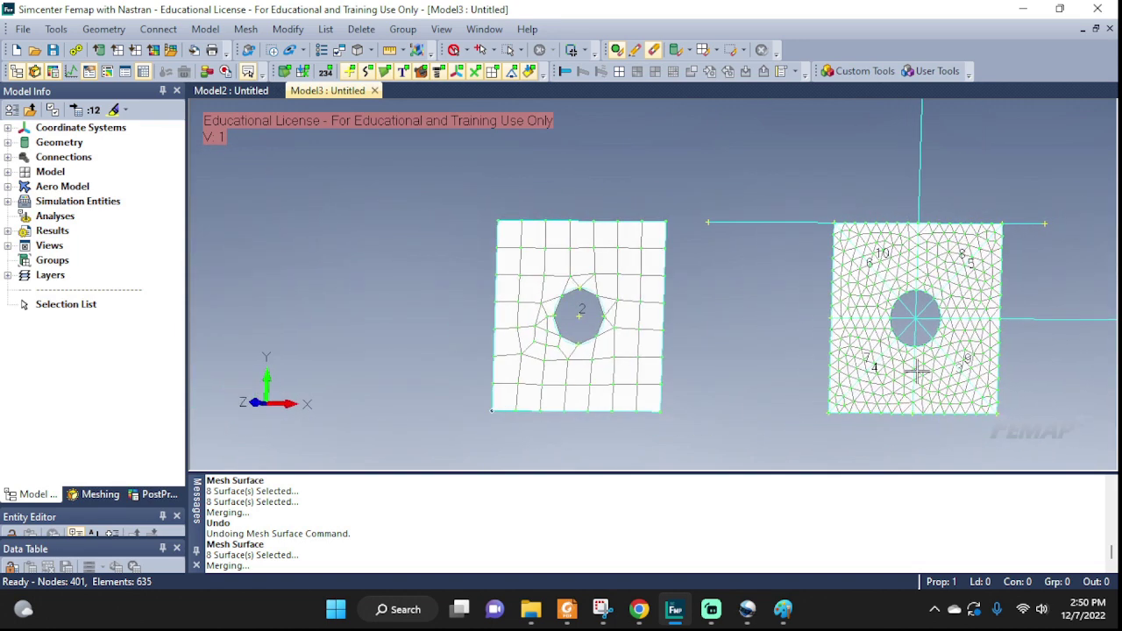
scroll(912, 333, down, 1)
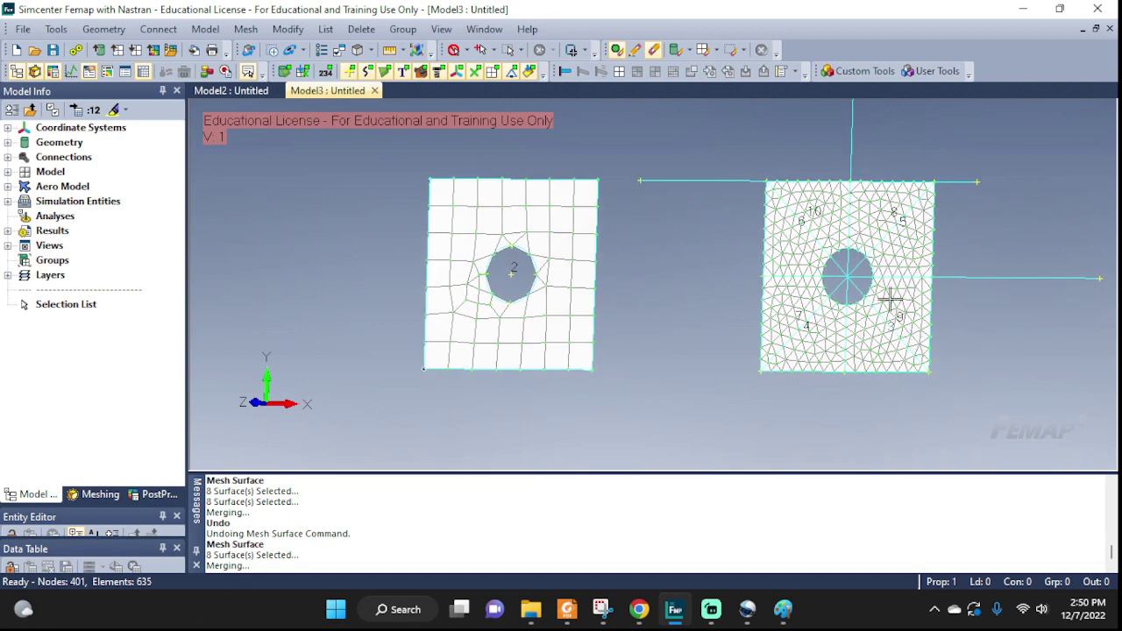
scroll(908, 253, up, 1)
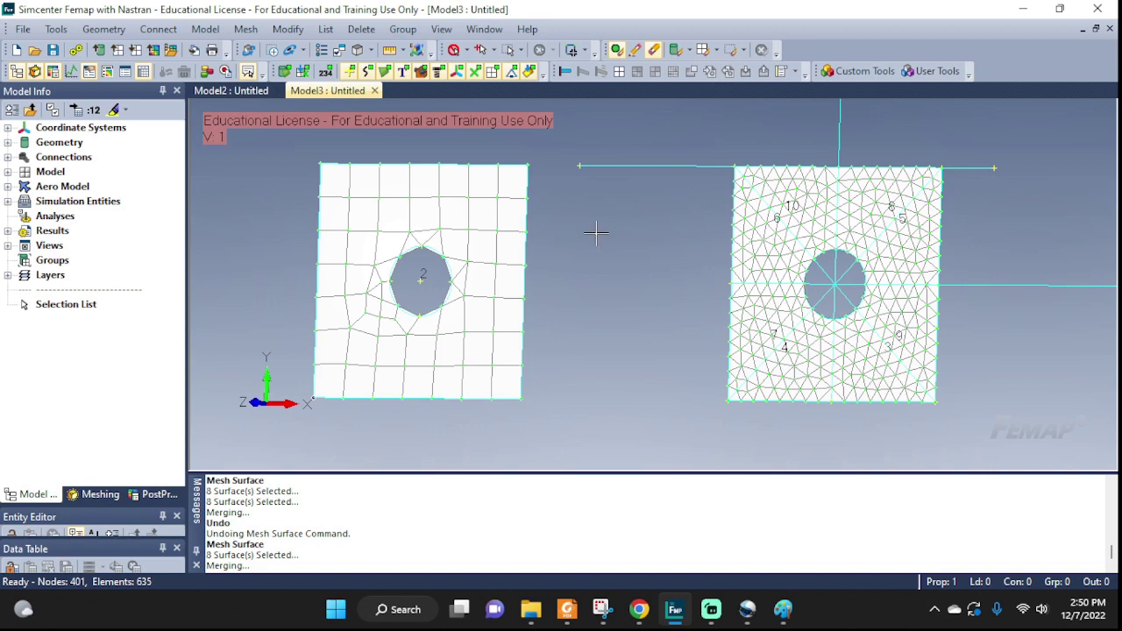
scroll(891, 225, up, 3)
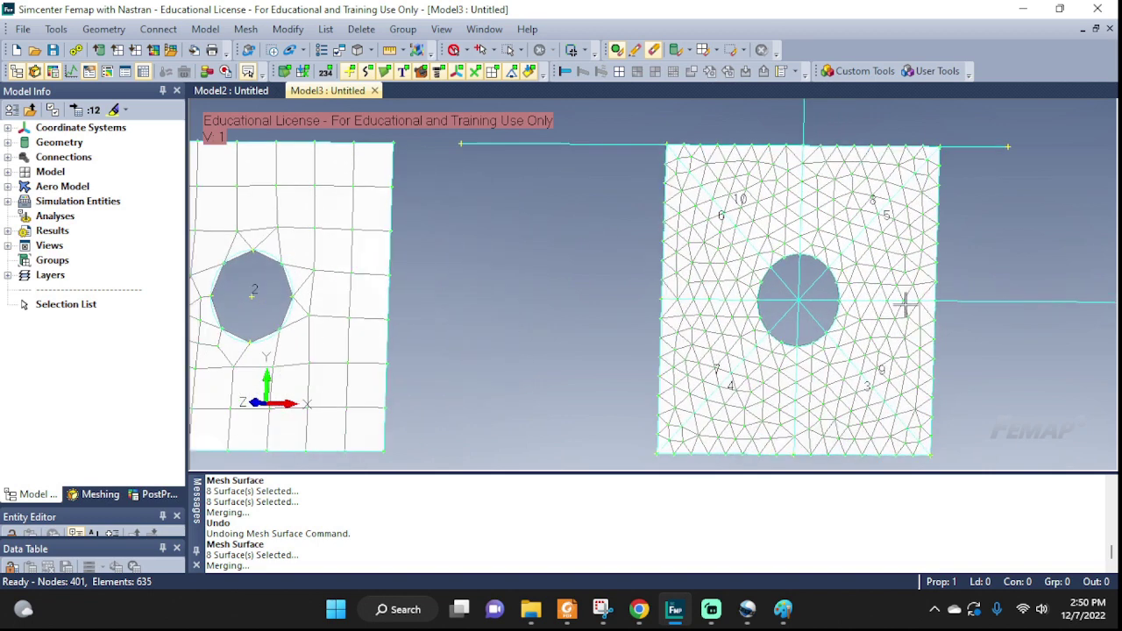
scroll(906, 343, up, 2)
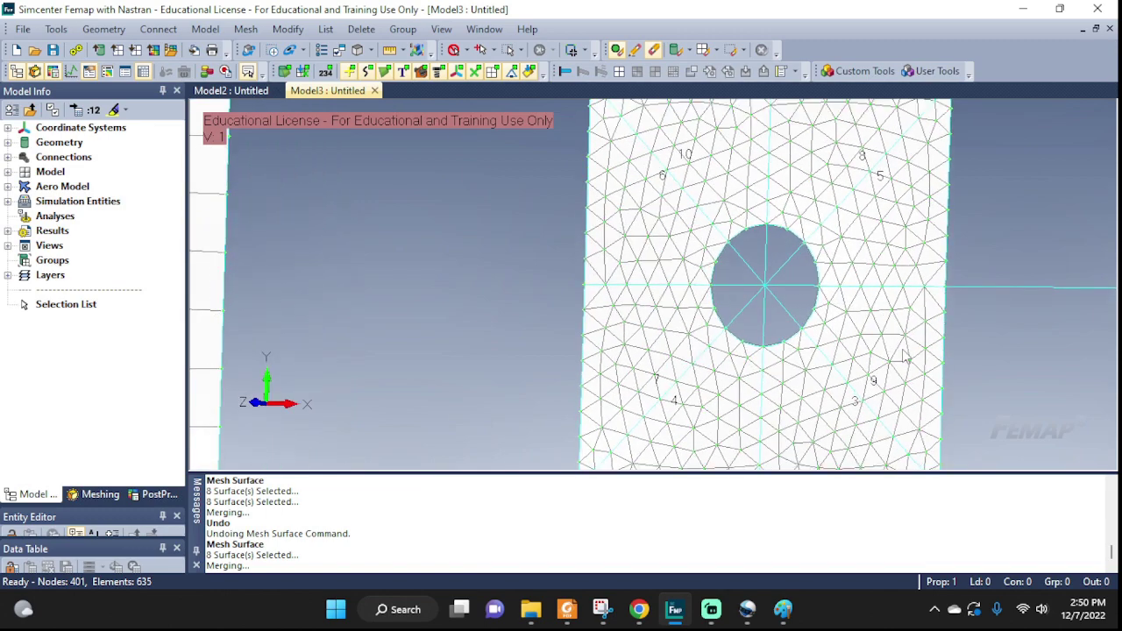
scroll(905, 354, up, 4)
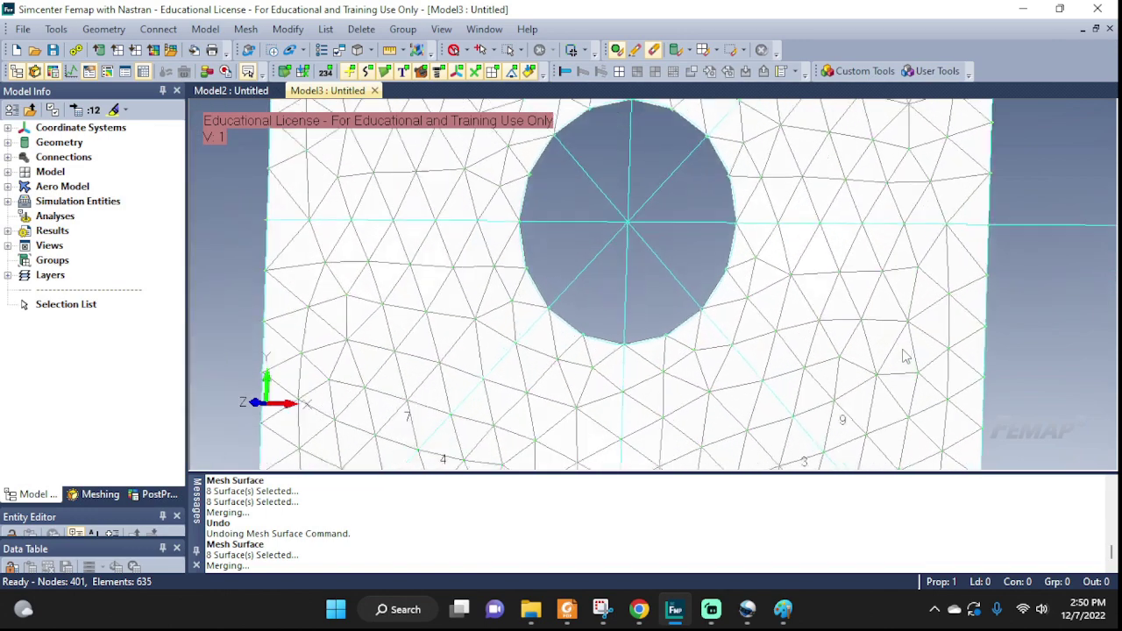
scroll(906, 355, up, 5)
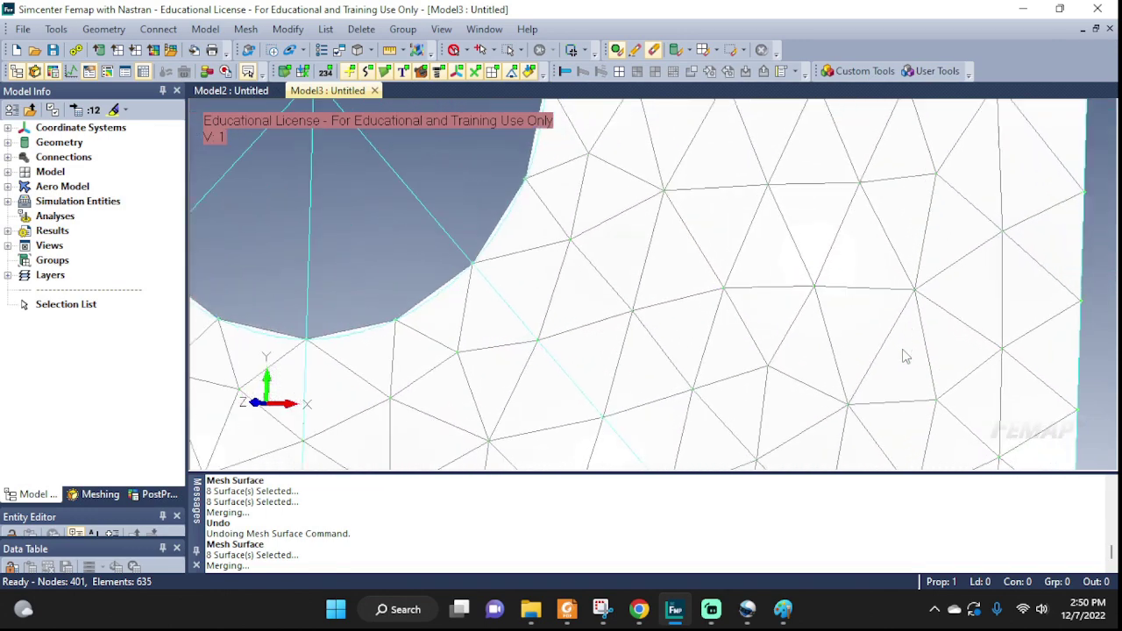
scroll(906, 354, down, 6)
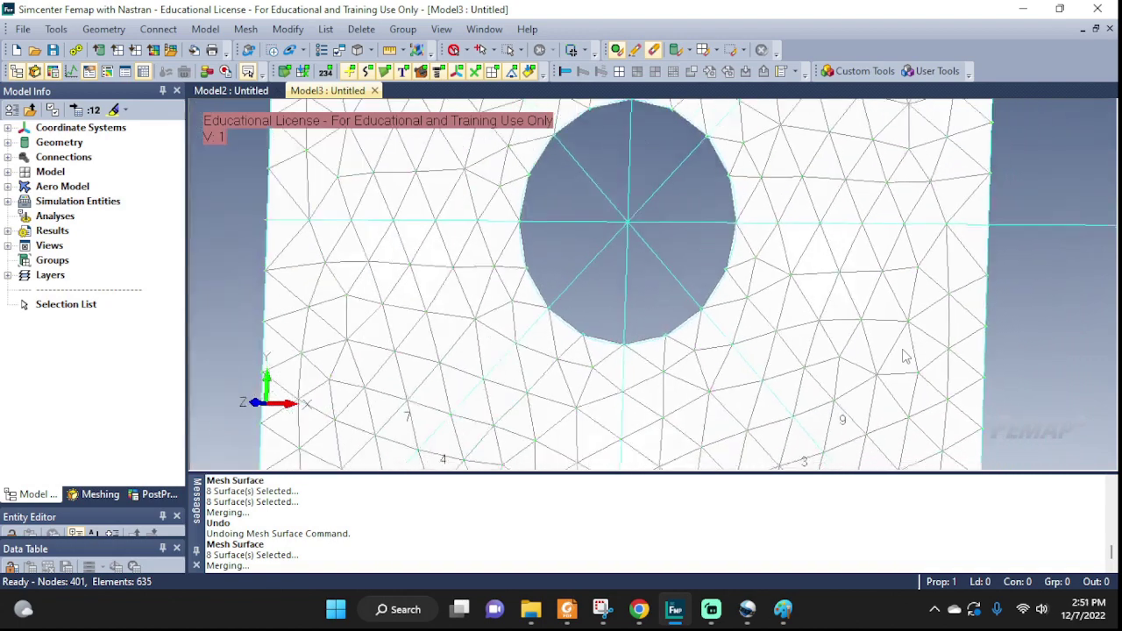
scroll(905, 354, down, 6)
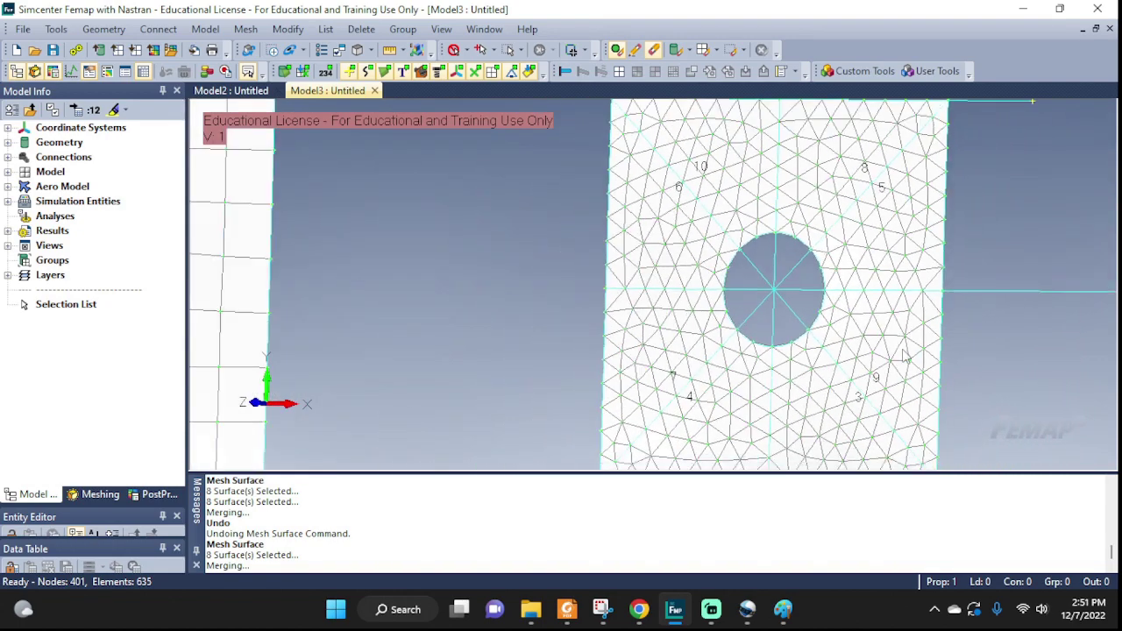